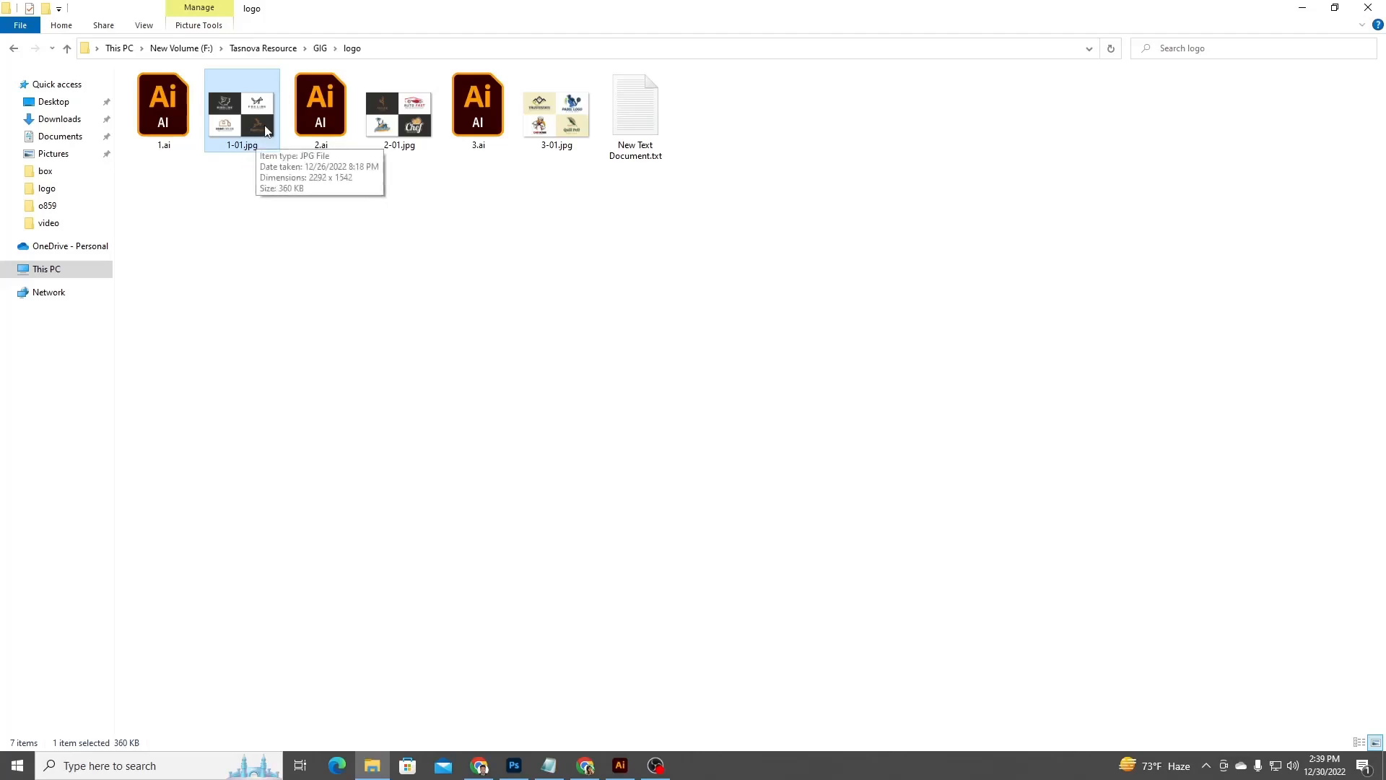
# Open the properties of 1-01.jpg and review its general and details information without changing anything.
pyautogui.click(542, 300)
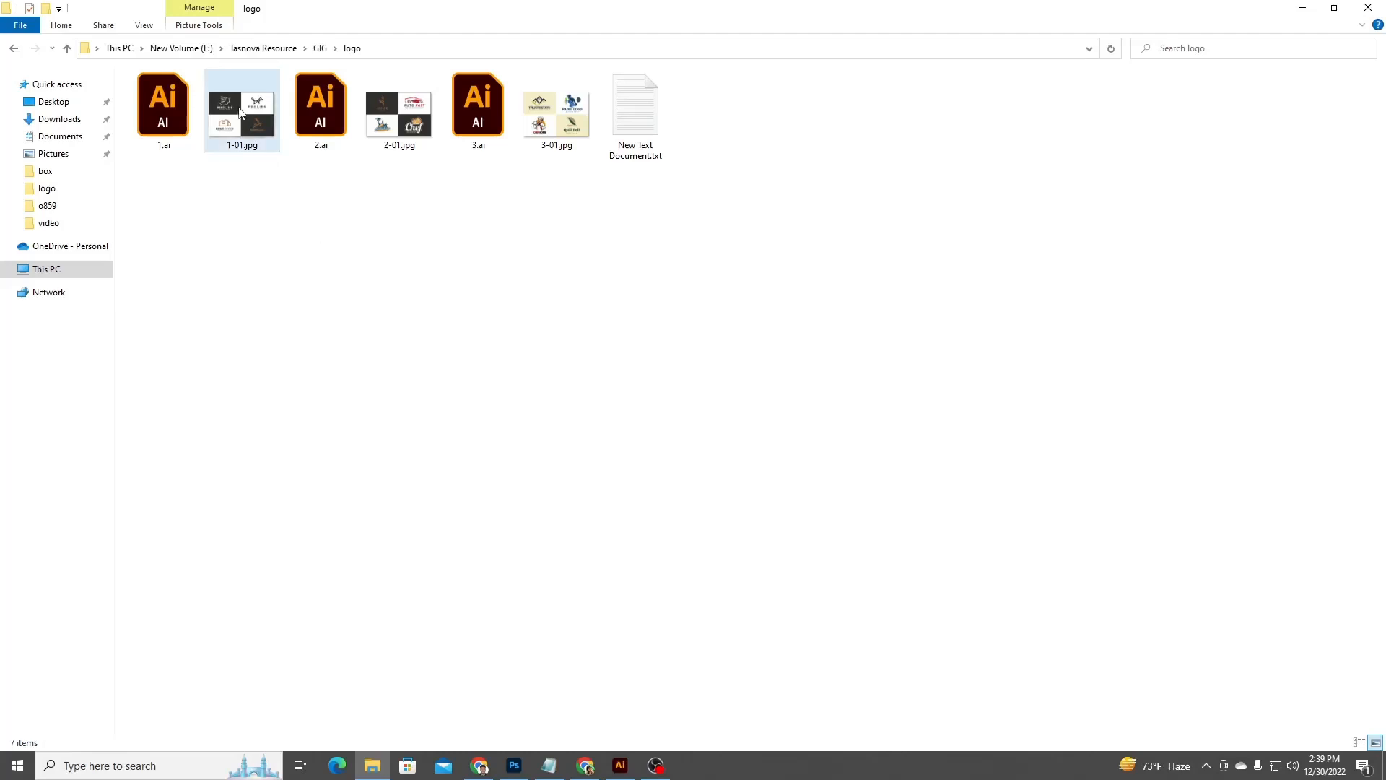
pyautogui.click(240, 109)
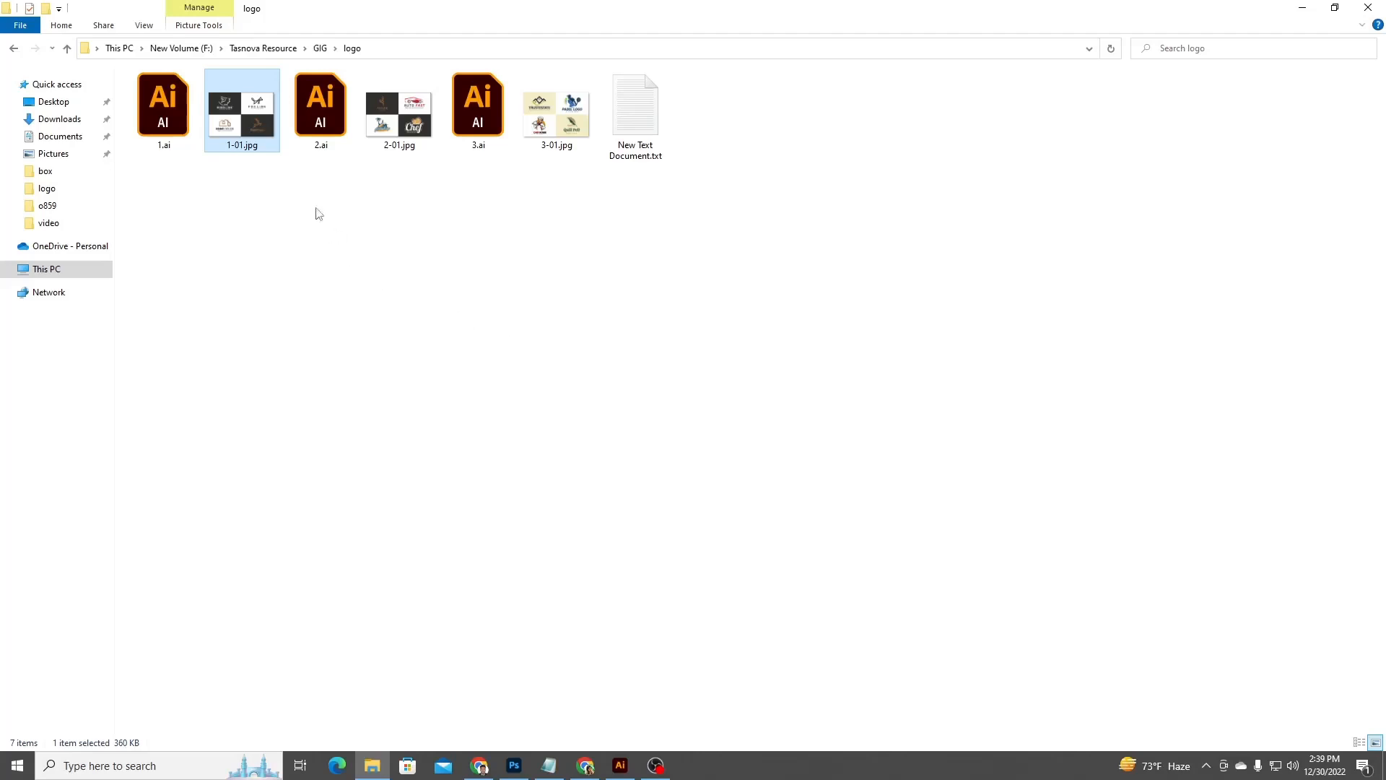
pyautogui.rightClick(251, 105)
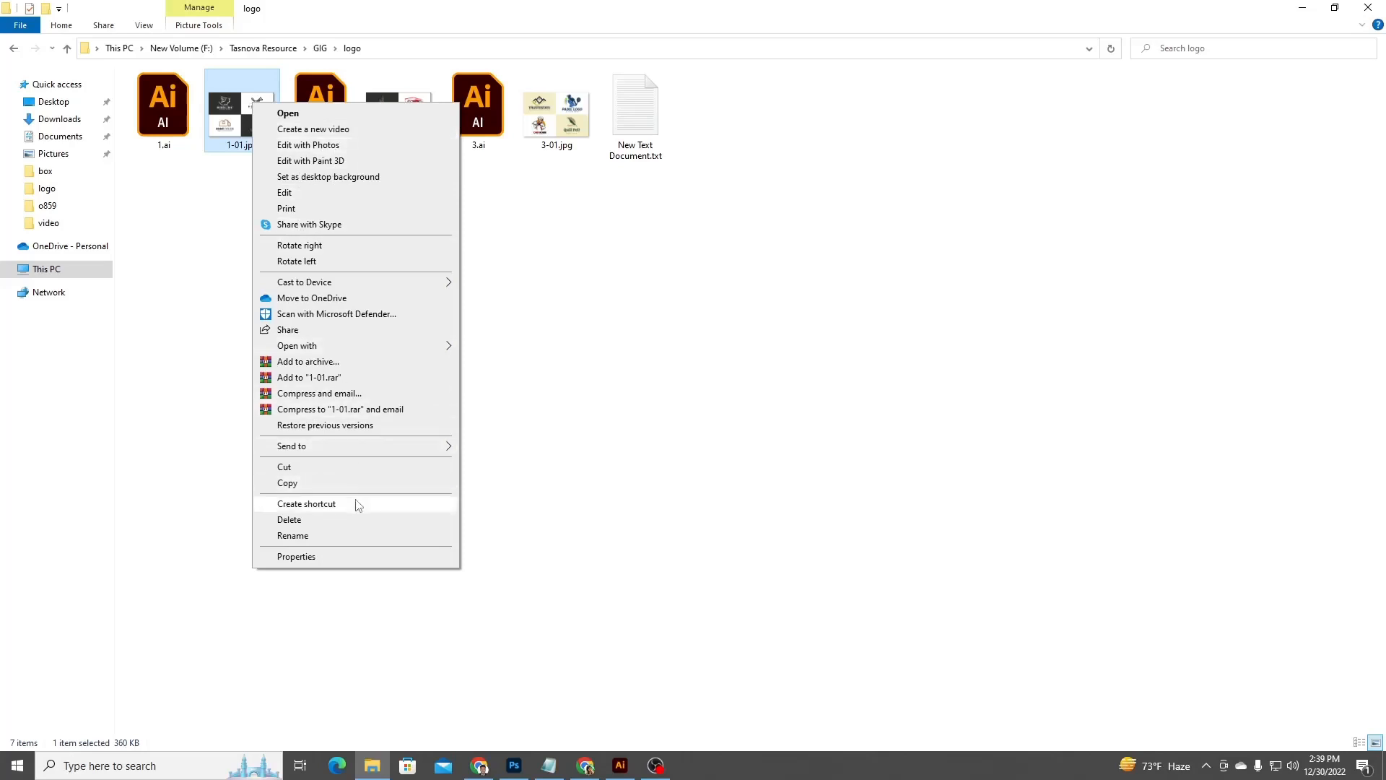
pyautogui.click(321, 561)
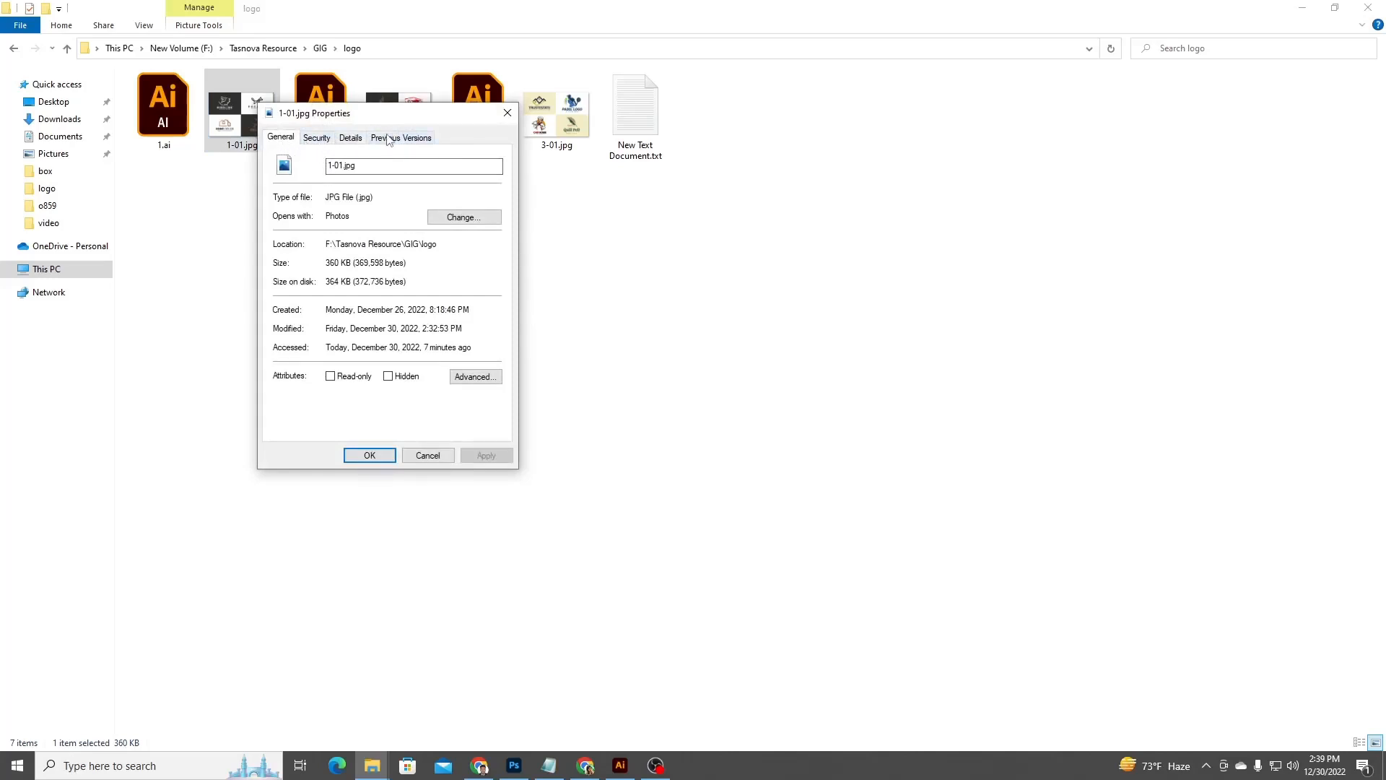
pyautogui.click(352, 138)
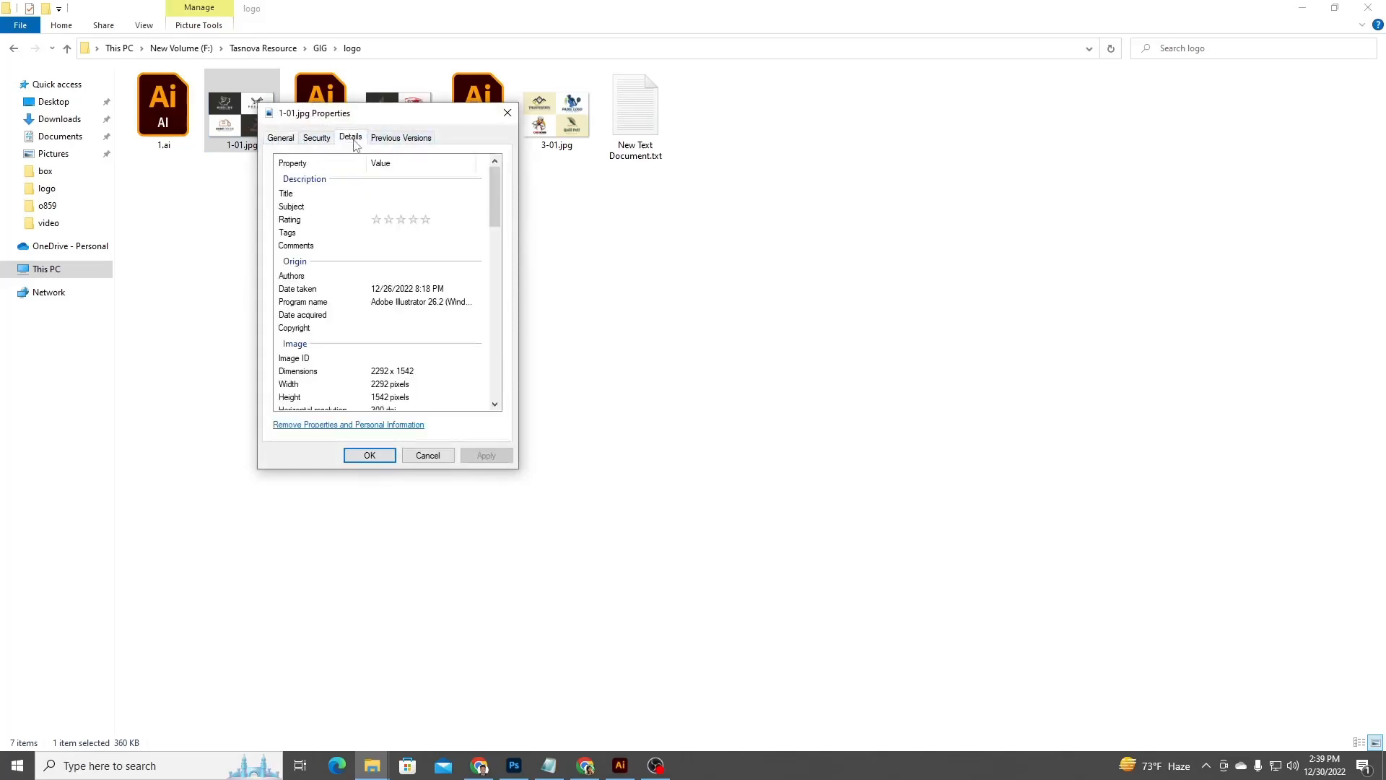
pyautogui.click(281, 138)
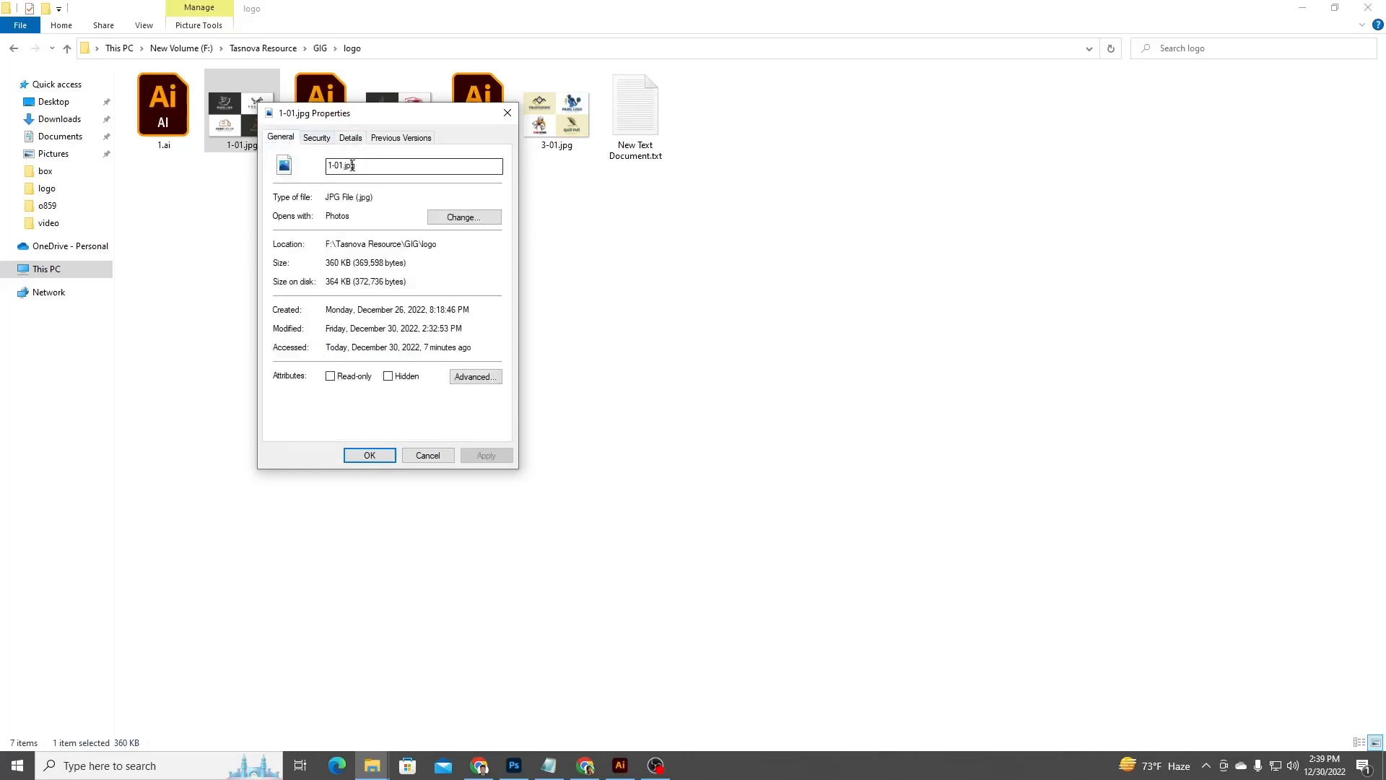
pyautogui.click(424, 165)
pyautogui.click(350, 139)
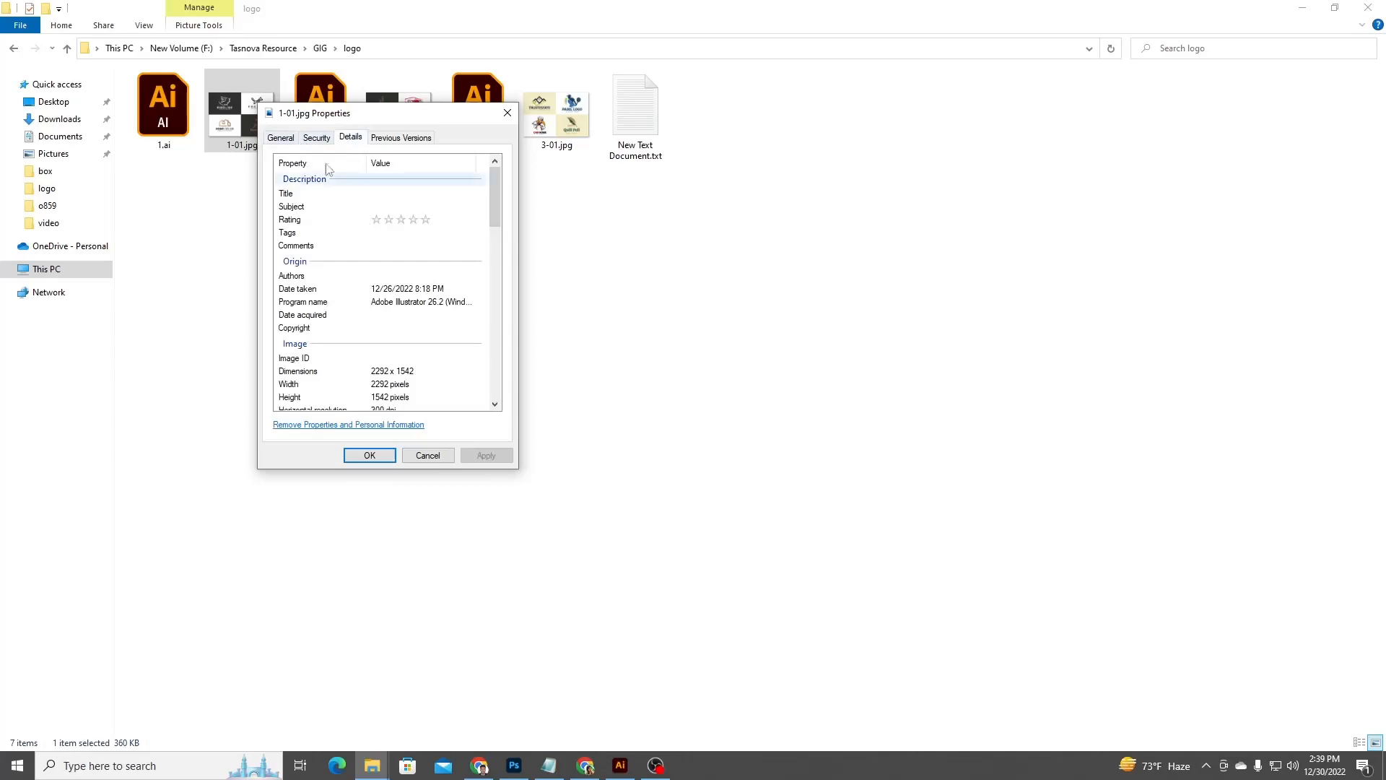
pyautogui.click(283, 139)
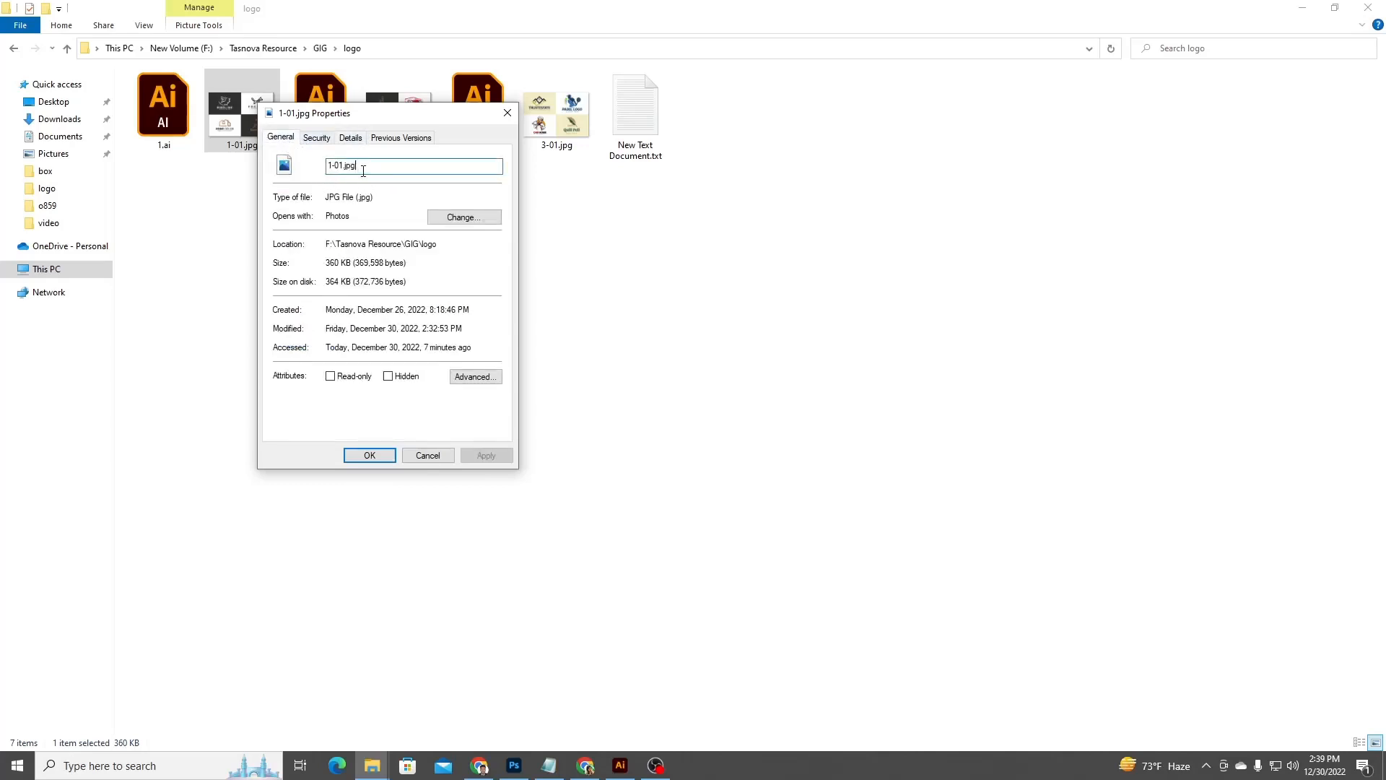
pyautogui.moveTo(360, 168); pyautogui.dragTo(307, 177)
pyautogui.click(428, 458)
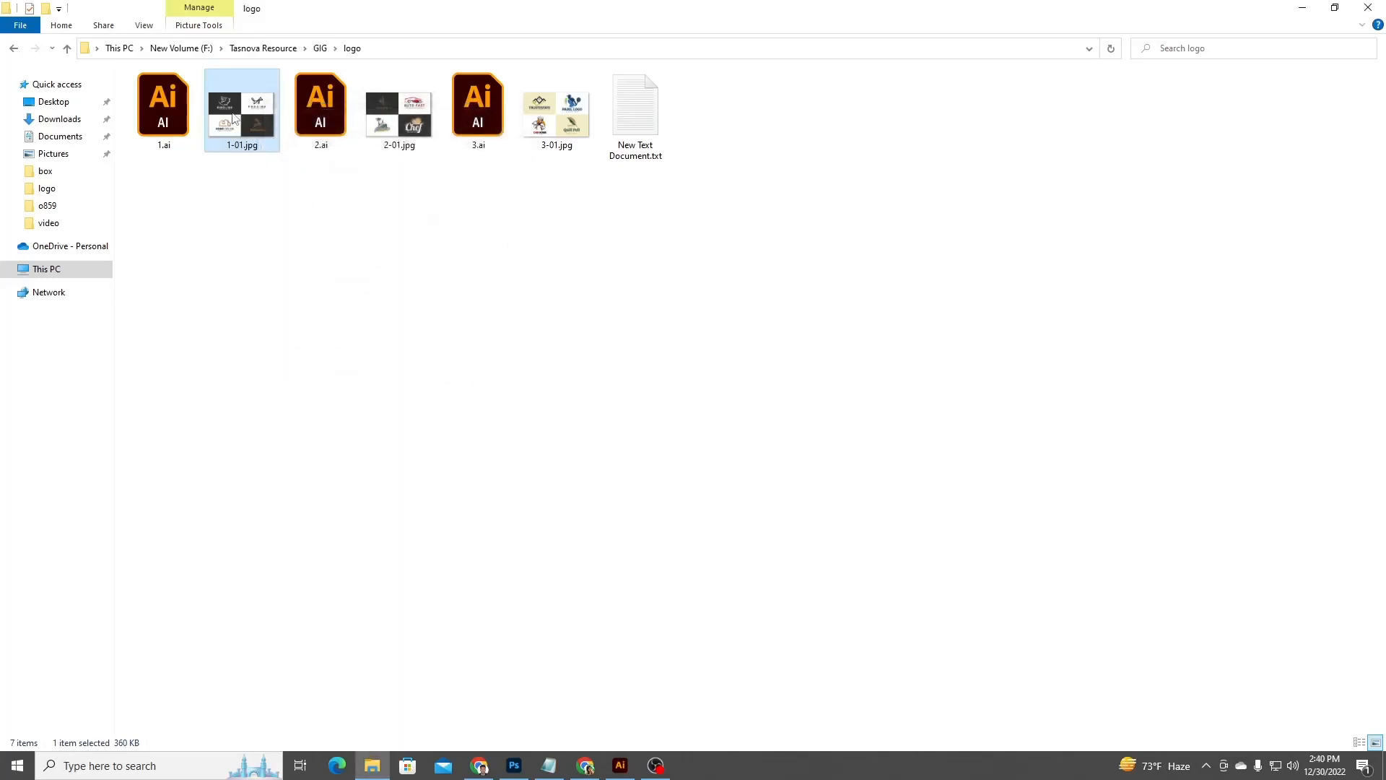
# Rename the file 1-01.jpg to logo design.
pyautogui.rightClick(233, 114)
pyautogui.click(326, 547)
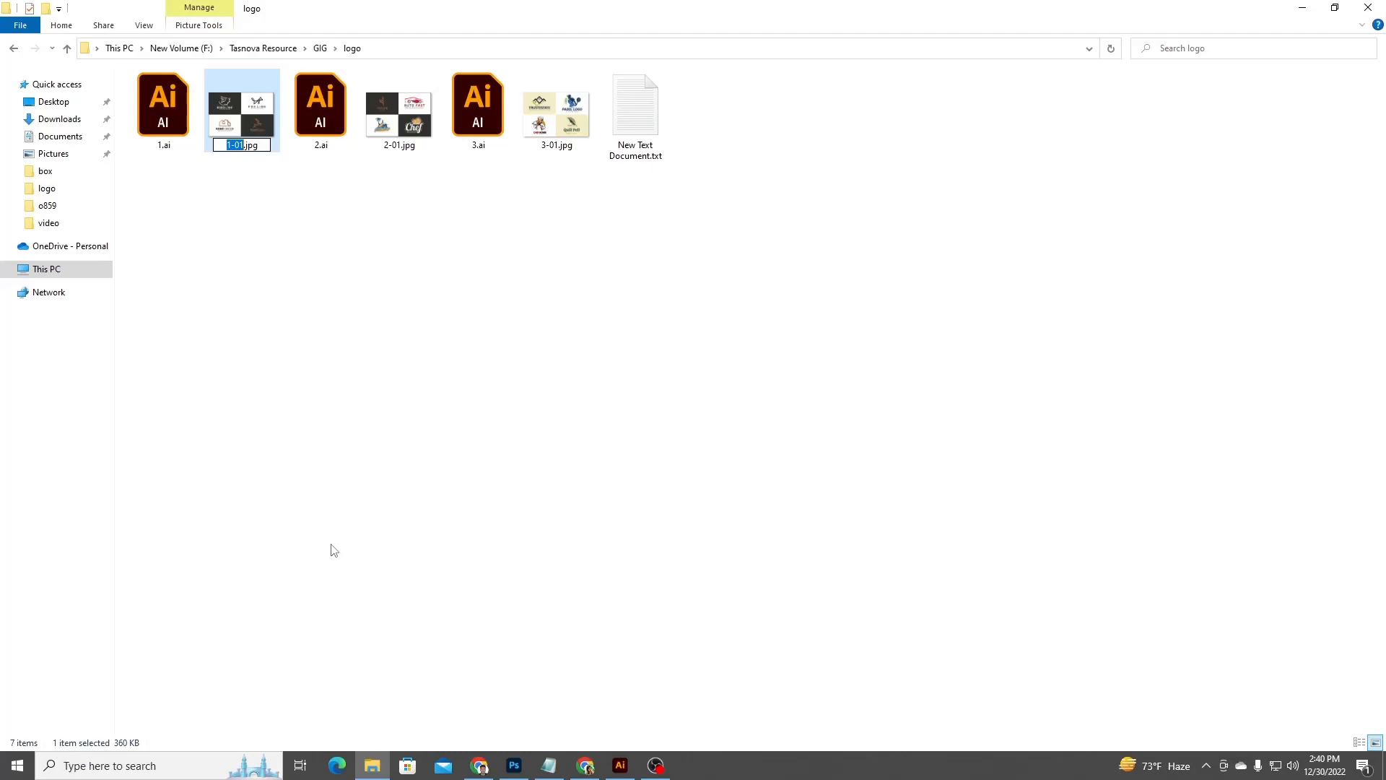
pyautogui.write('i will design uni')
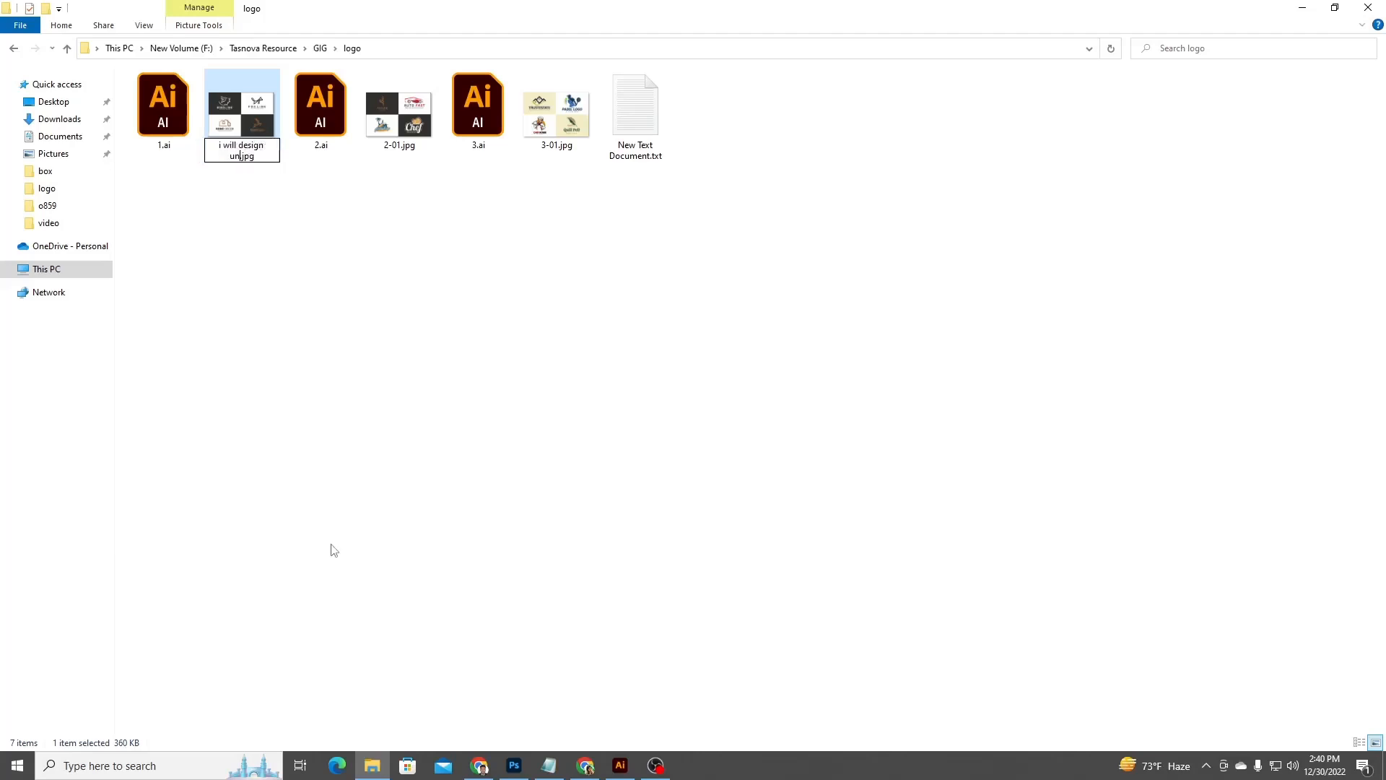
pyautogui.write('que logo')
pyautogui.press('BackSpace')
pyautogui.press('BackSpace')
pyautogui.press('BackSpace')
pyautogui.press('BackSpace')
pyautogui.press('BackSpace')
pyautogui.press('BackSpace')
pyautogui.press('BackSpace')
pyautogui.press('BackSpace')
pyautogui.press('BackSpace')
pyautogui.press('BackSpace')
pyautogui.press('BackSpace')
pyautogui.press('BackSpace')
pyautogui.press('BackSpace')
pyautogui.press('BackSpace')
pyautogui.press('BackSpace')
pyautogui.press('BackSpace')
pyautogui.press('BackSpace')
pyautogui.press('BackSpace')
pyautogui.press('BackSpace')
pyautogui.press('BackSpace')
pyautogui.press('BackSpace')
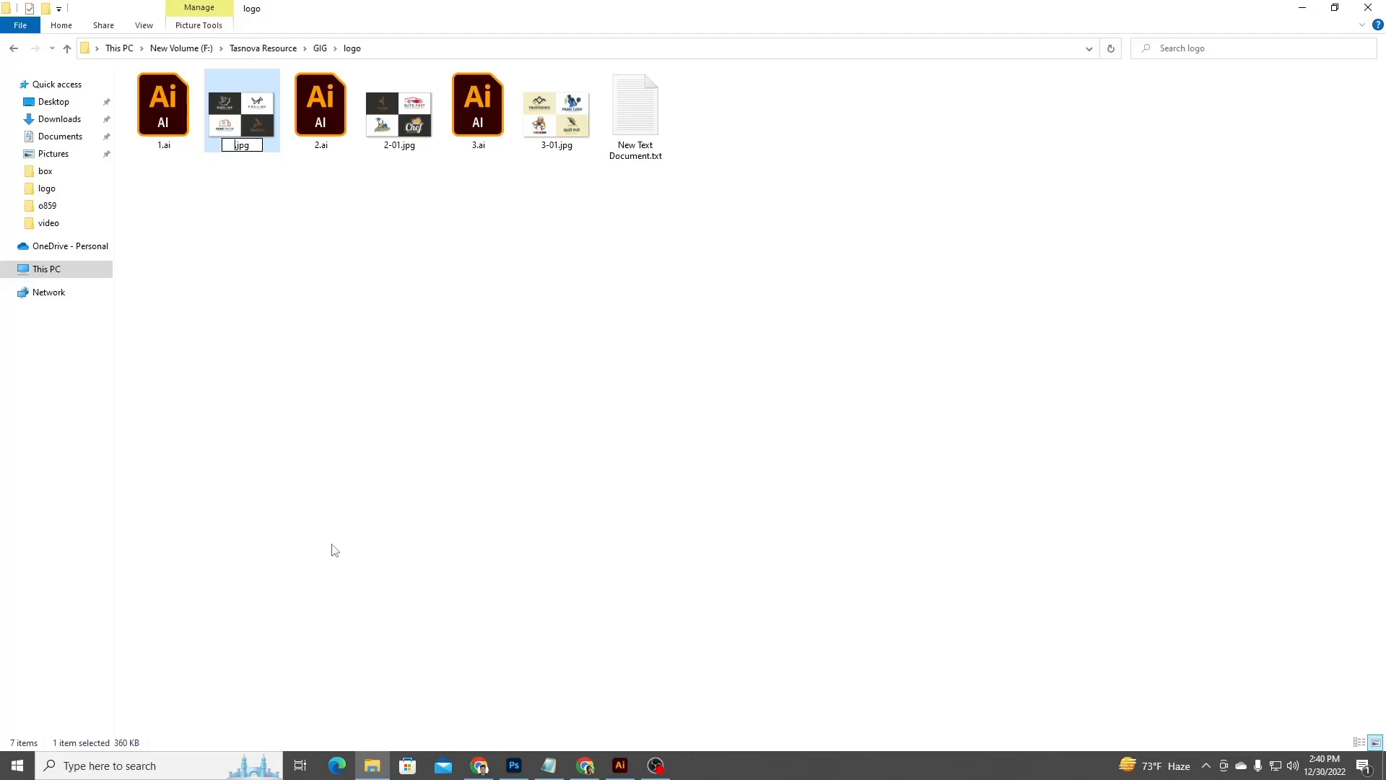
pyautogui.write('logo design')
pyautogui.click(312, 311)
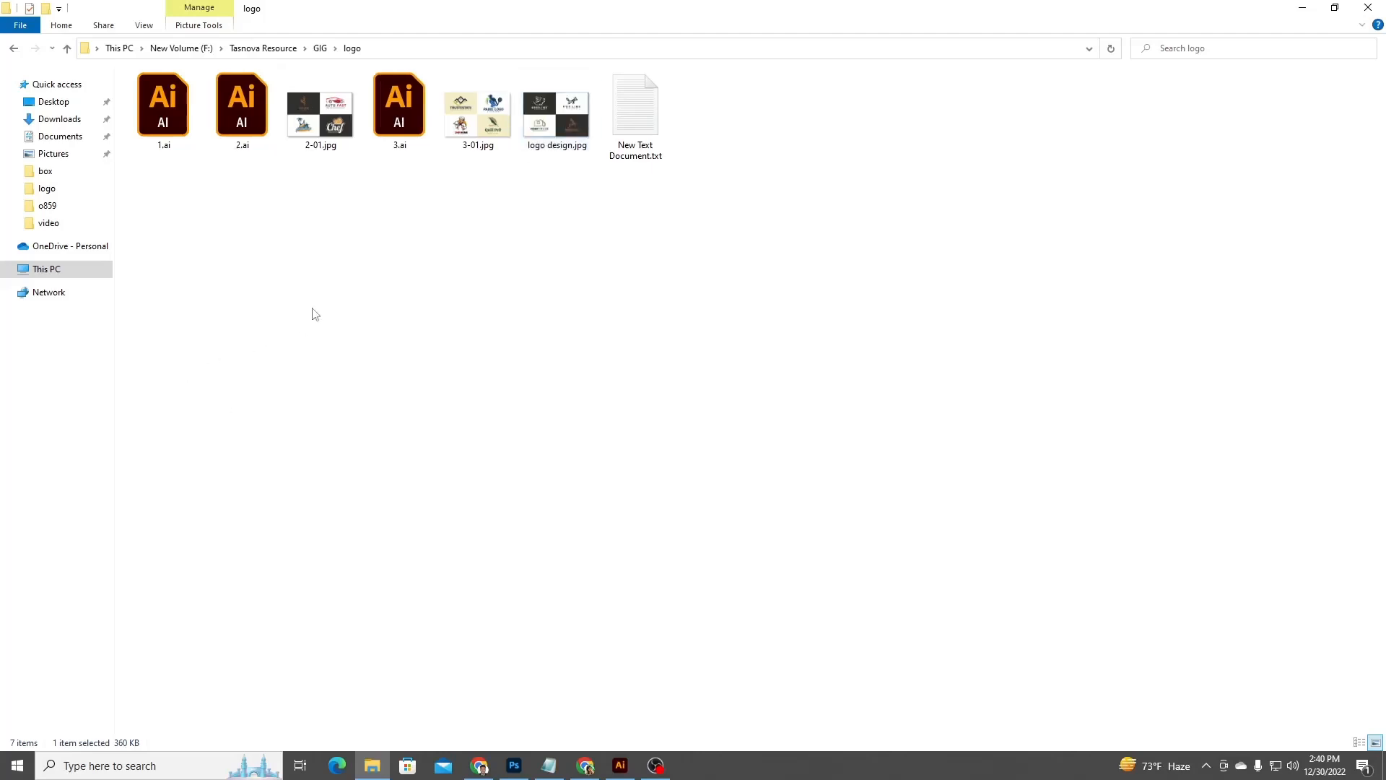
pyautogui.click(549, 117)
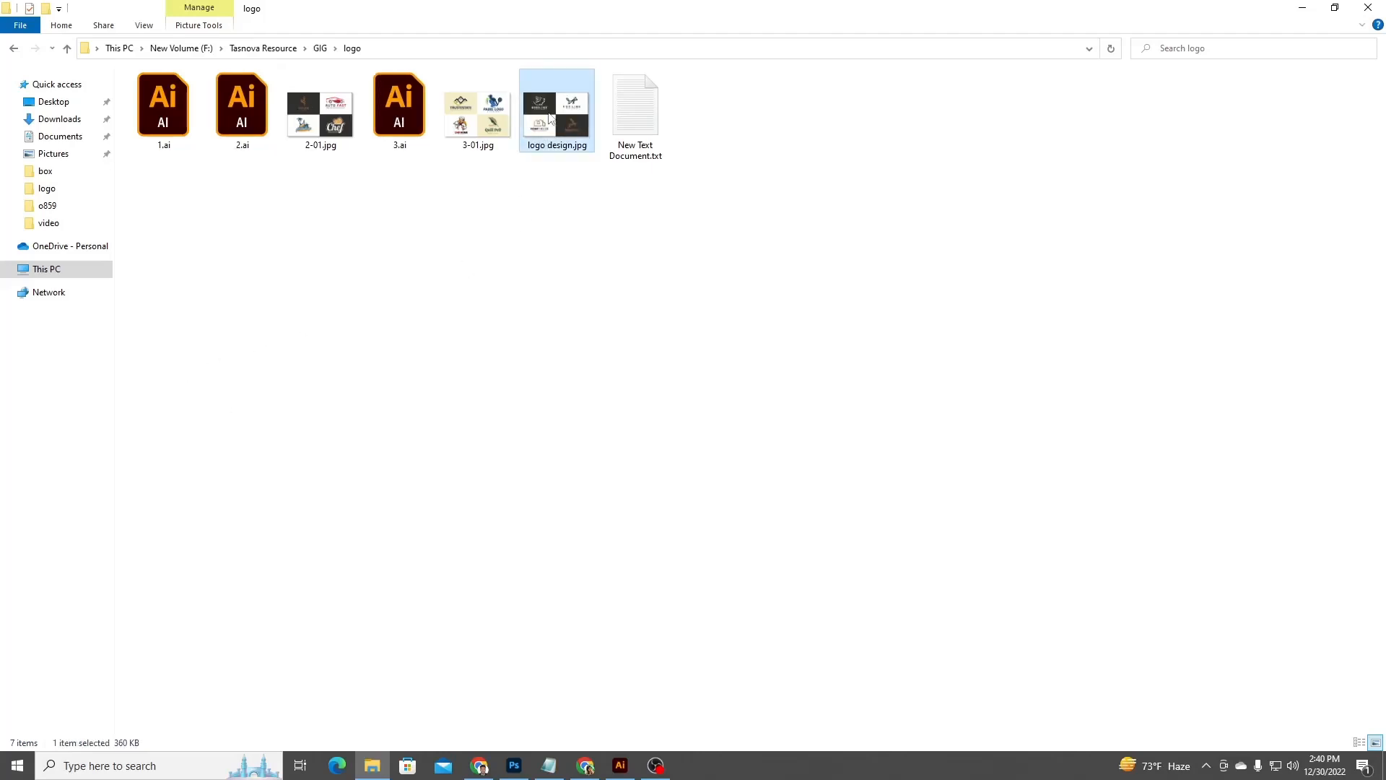
pyautogui.rightClick(549, 117)
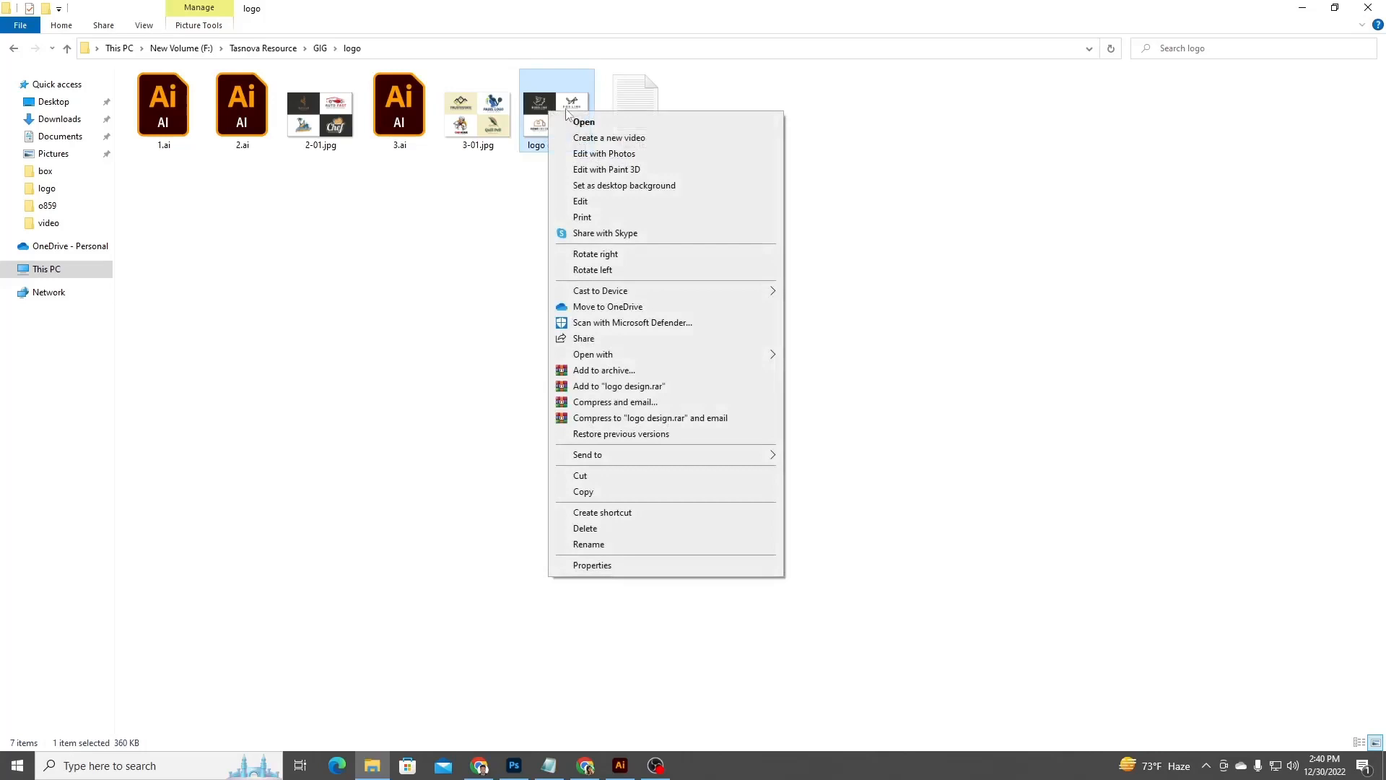
pyautogui.click(650, 565)
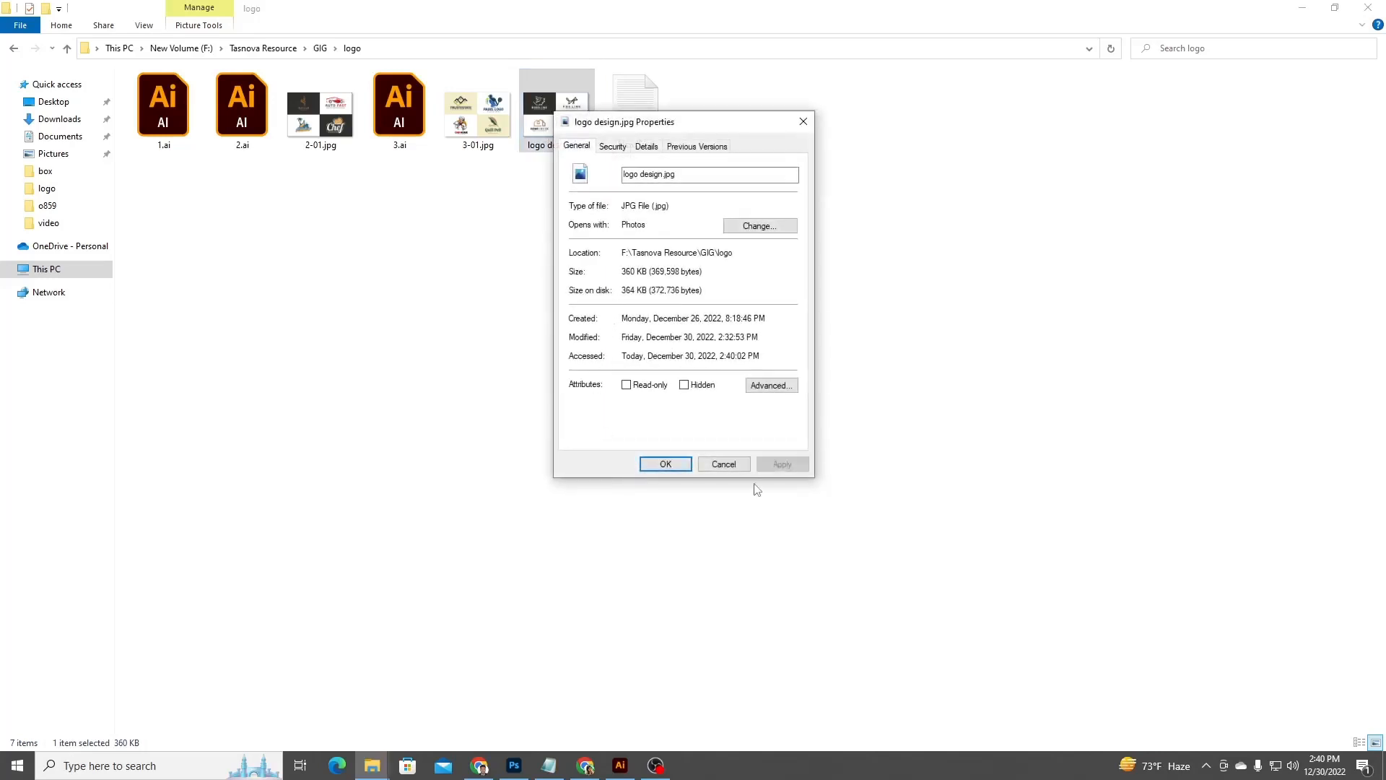
pyautogui.click(720, 465)
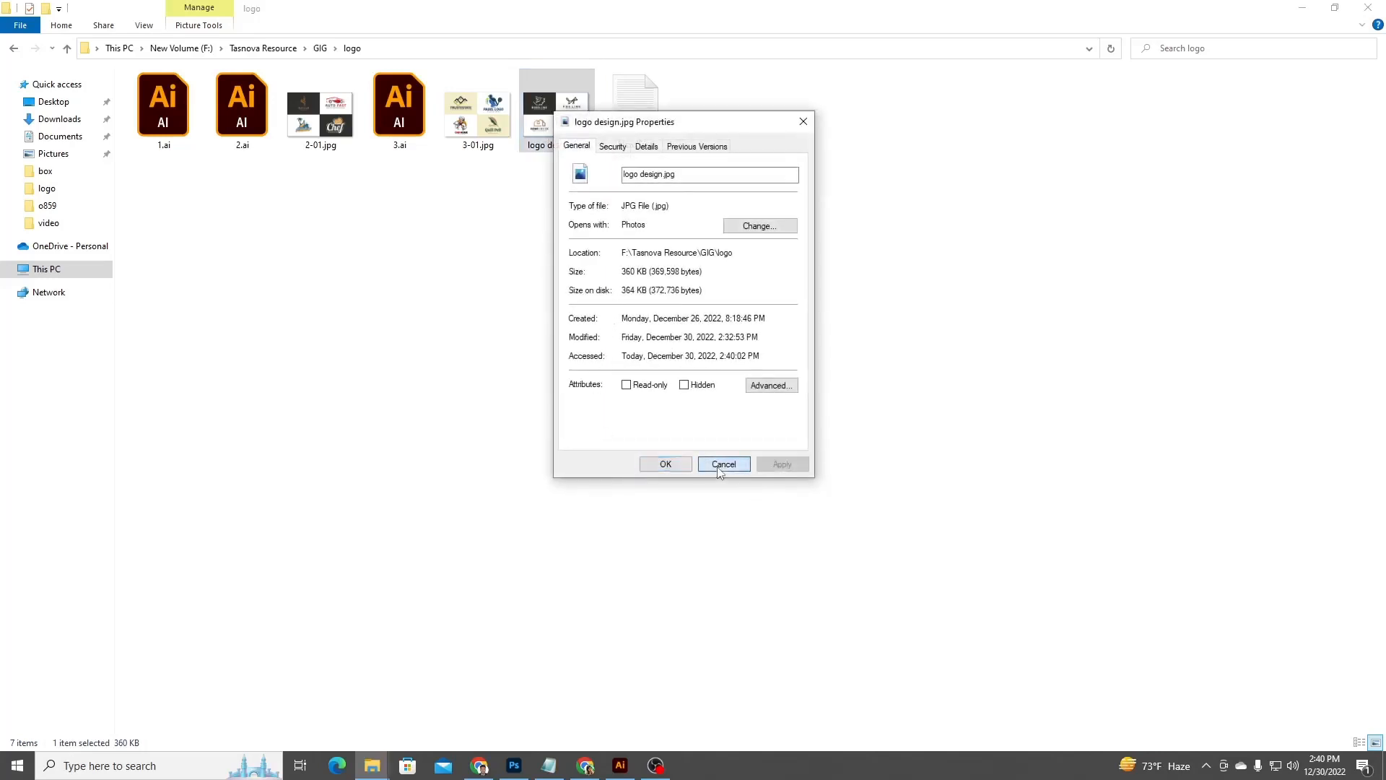
# Open the details of logo design.jpg's properties and set its Title to "i will design unique logo for you".
pyautogui.rightClick(542, 117)
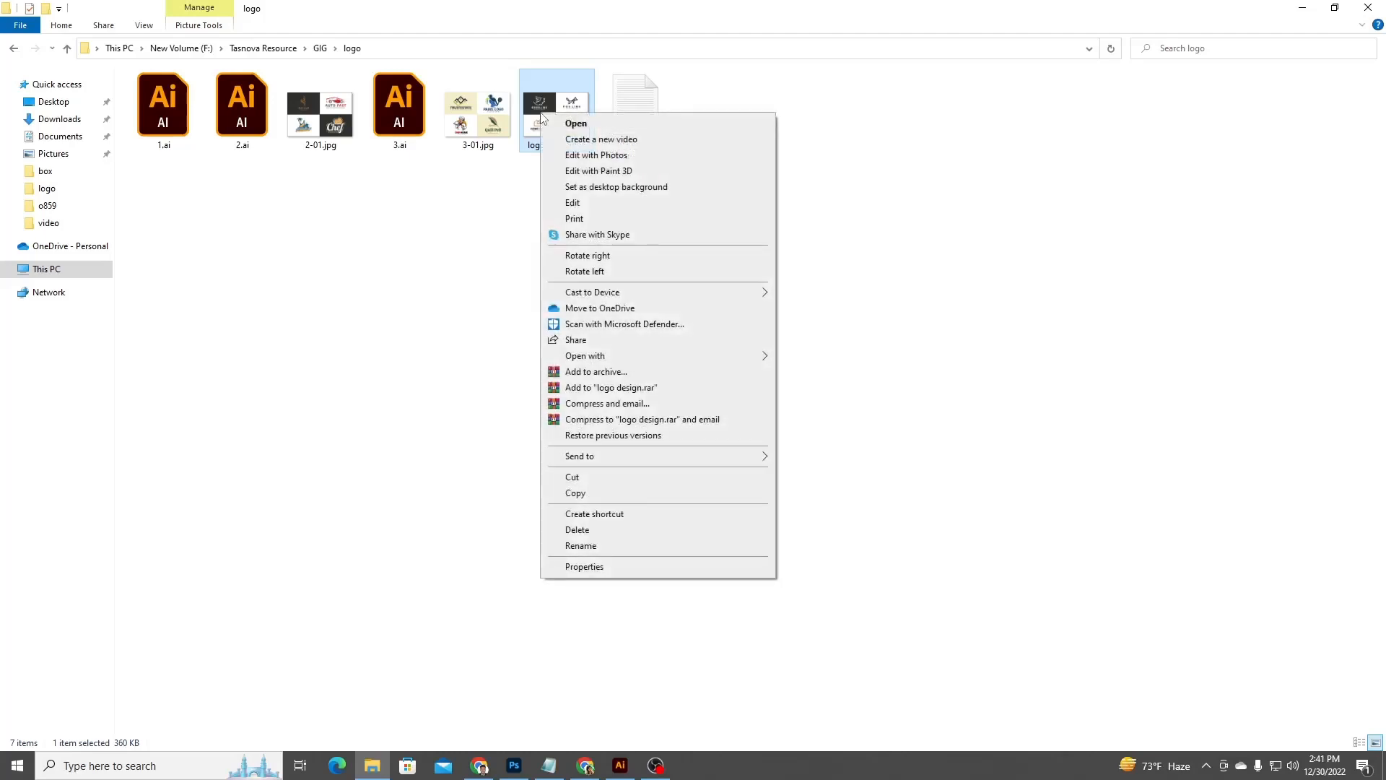
pyautogui.click(626, 566)
pyautogui.click(722, 176)
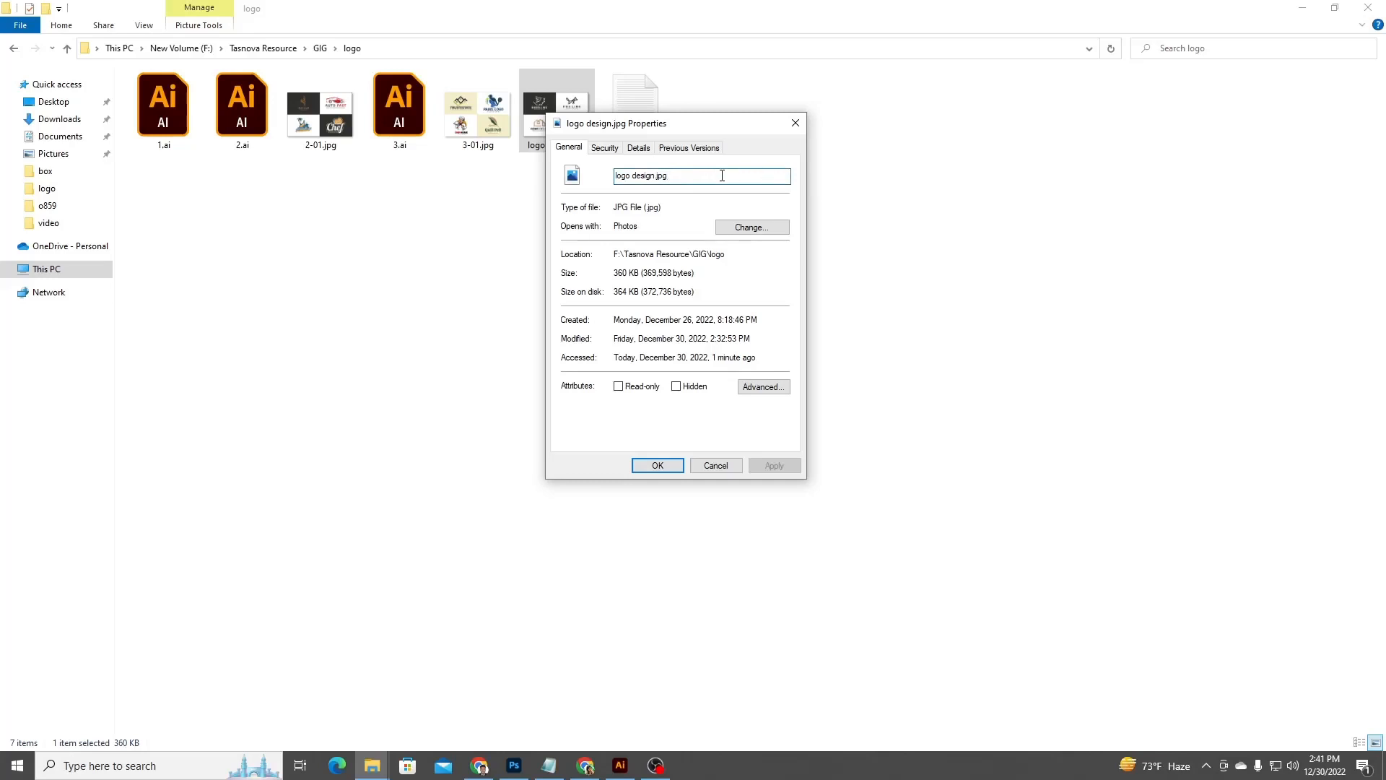
pyautogui.moveTo(711, 180); pyautogui.dragTo(613, 183)
pyautogui.click(729, 180)
pyautogui.click(638, 148)
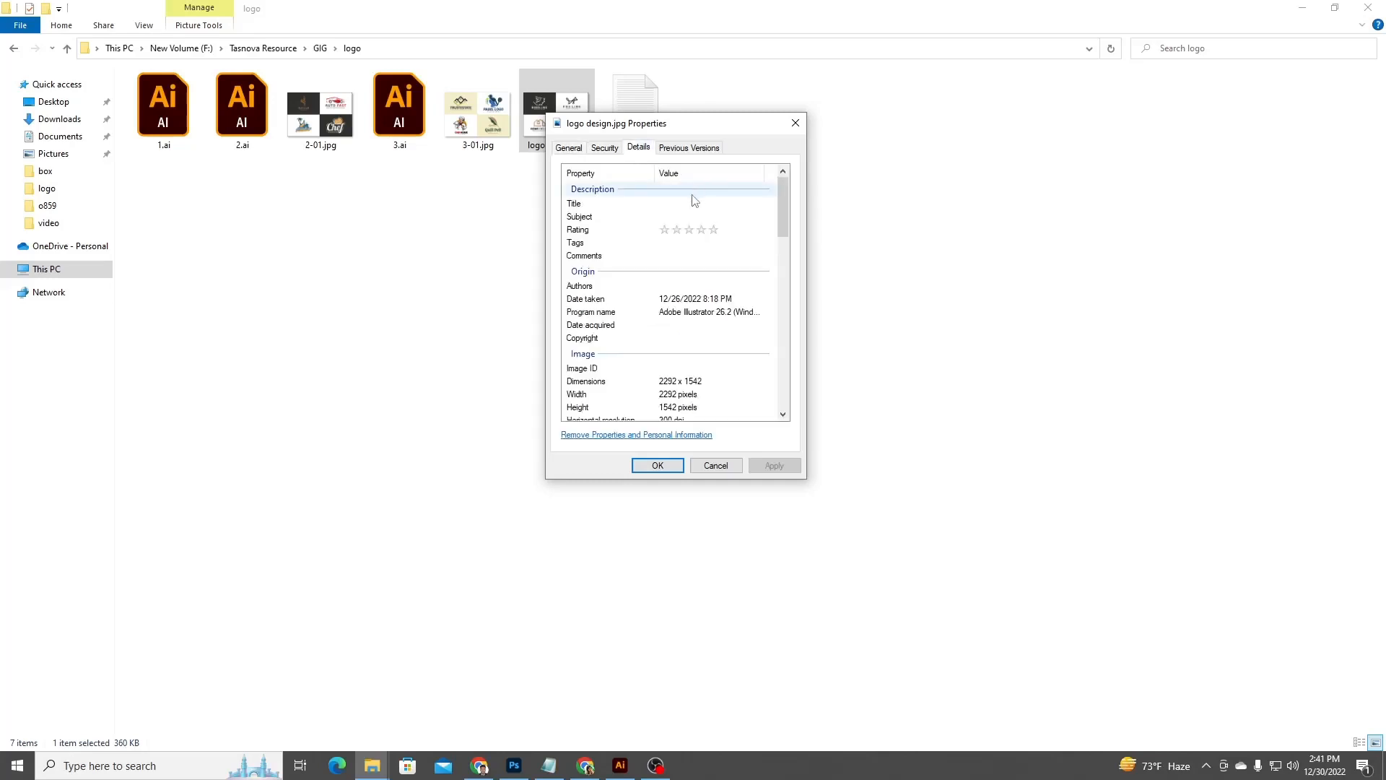
pyautogui.click(630, 208)
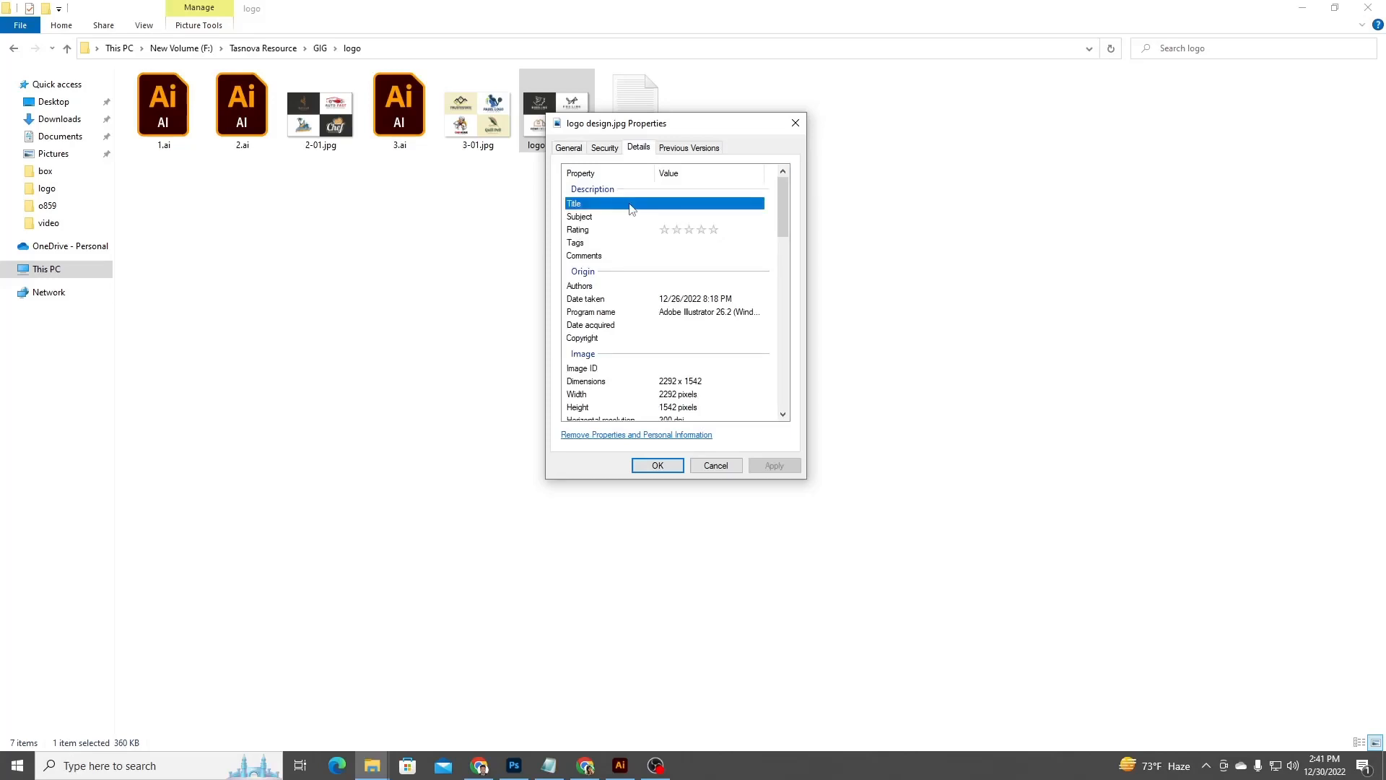
pyautogui.click(703, 203)
pyautogui.write('wi')
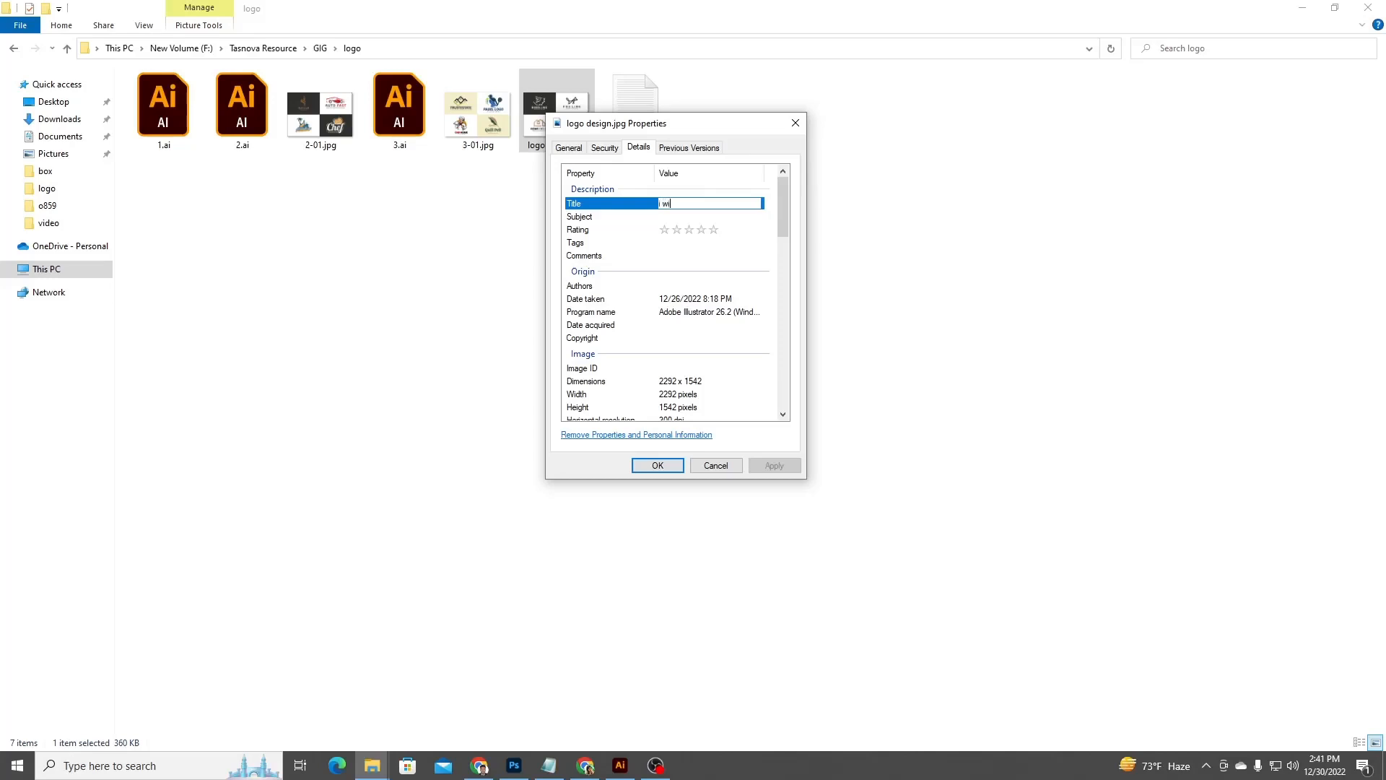
pyautogui.write('ll design unique logo for you')
pyautogui.click(737, 204)
pyautogui.click(730, 205)
pyautogui.hotkey('ctrl', 'c')
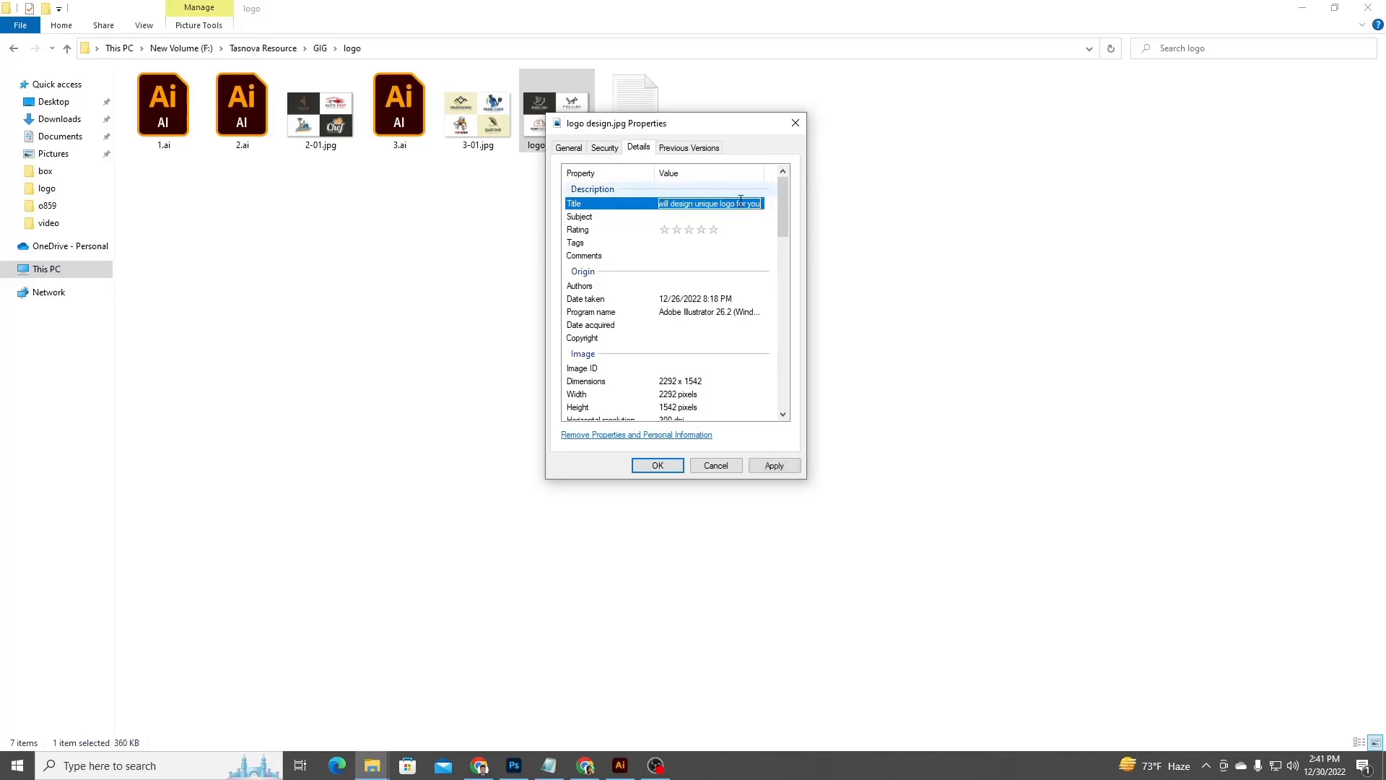
# Paste the same title text into the Subject and Comments properties.
pyautogui.click(699, 217)
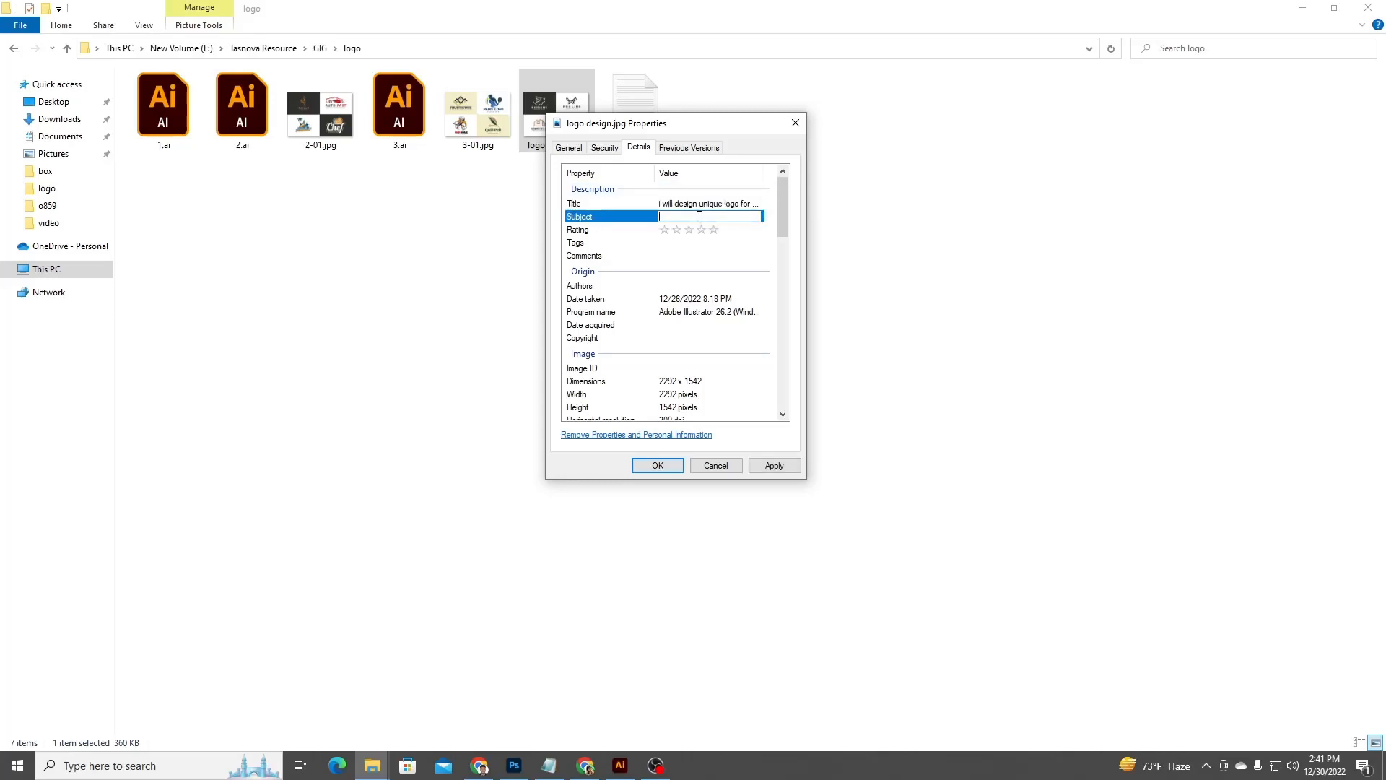
pyautogui.hotkey('ctrl', 'v')
pyautogui.click(667, 257)
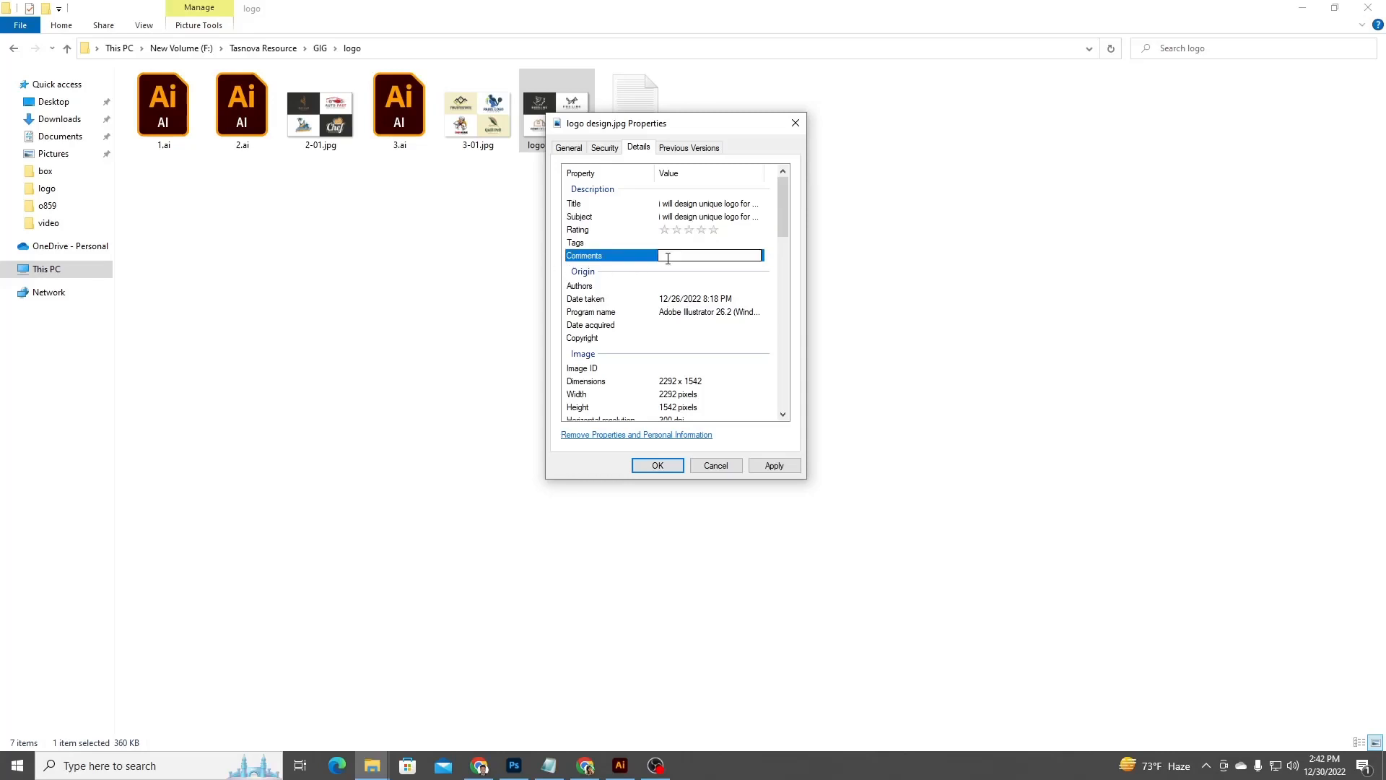
pyautogui.click(669, 257)
pyautogui.hotkey('ctrl', 'v')
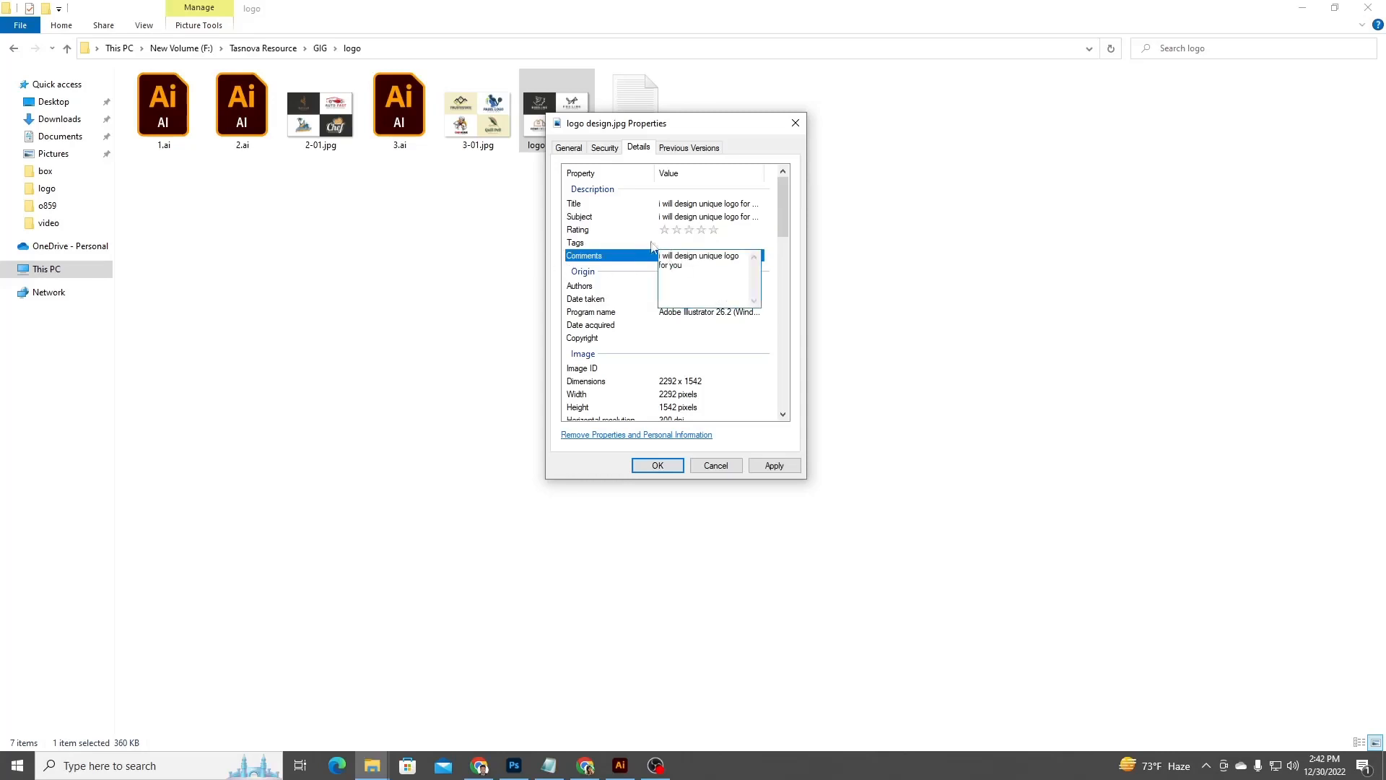
# Paste the same title text into the Authors and Copyright properties.
pyautogui.click(617, 286)
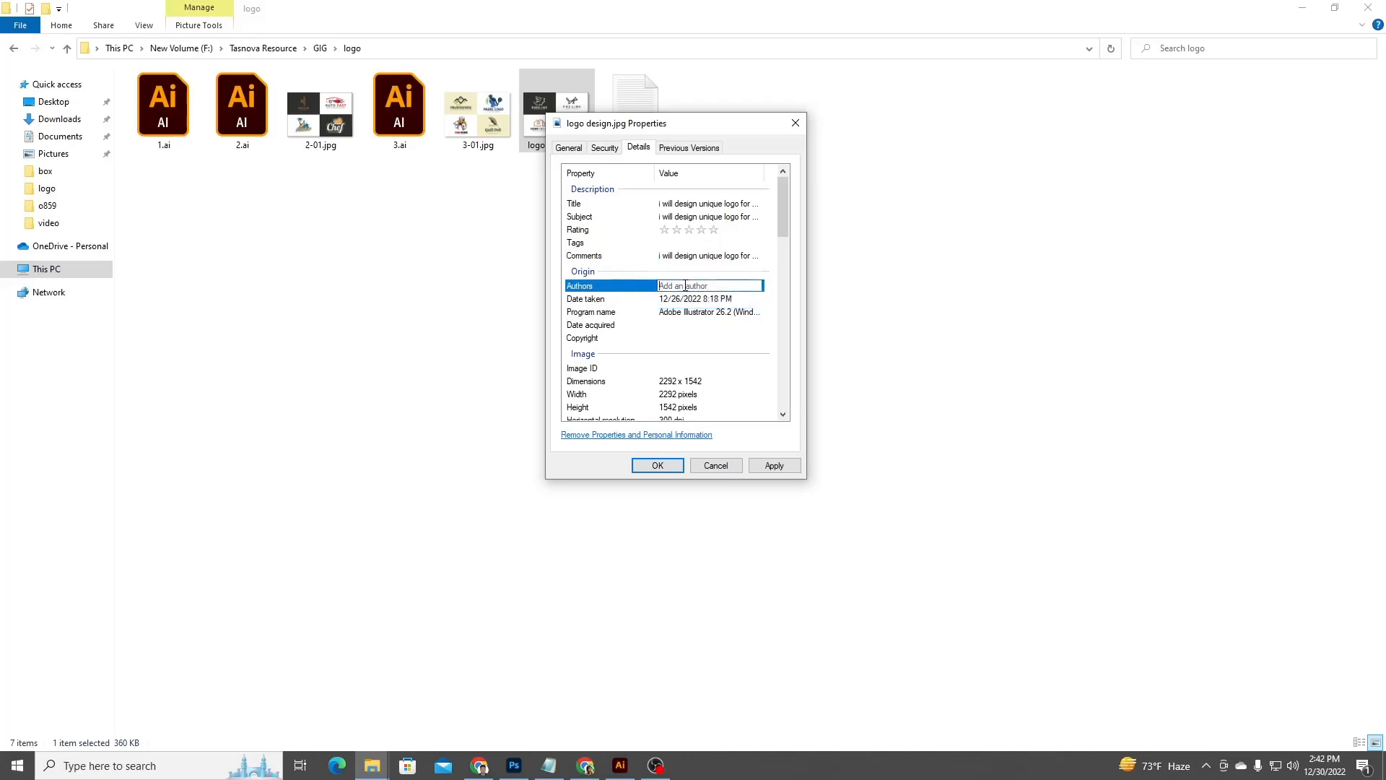
pyautogui.hotkey('ctrl', 'v')
pyautogui.click(692, 326)
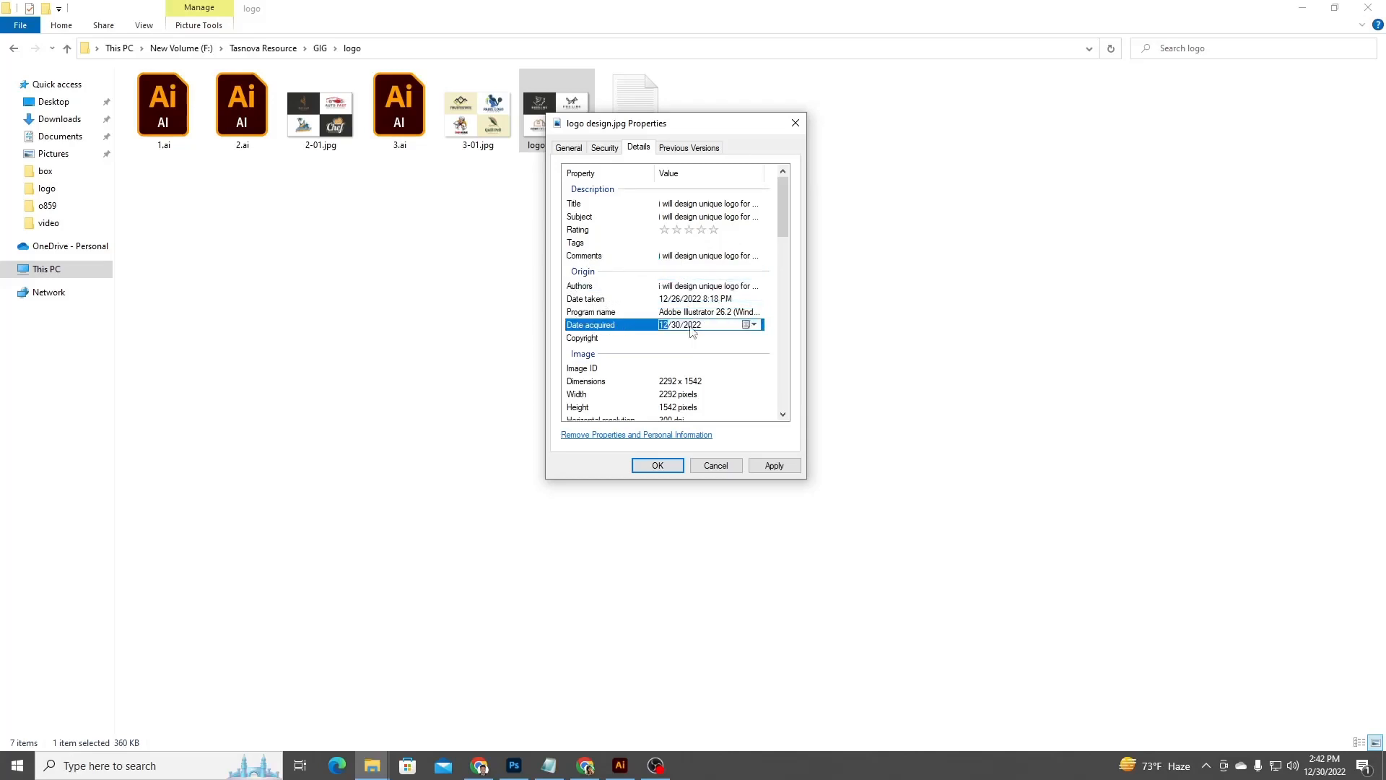
pyautogui.click(687, 340)
pyautogui.hotkey('ctrl', 'v')
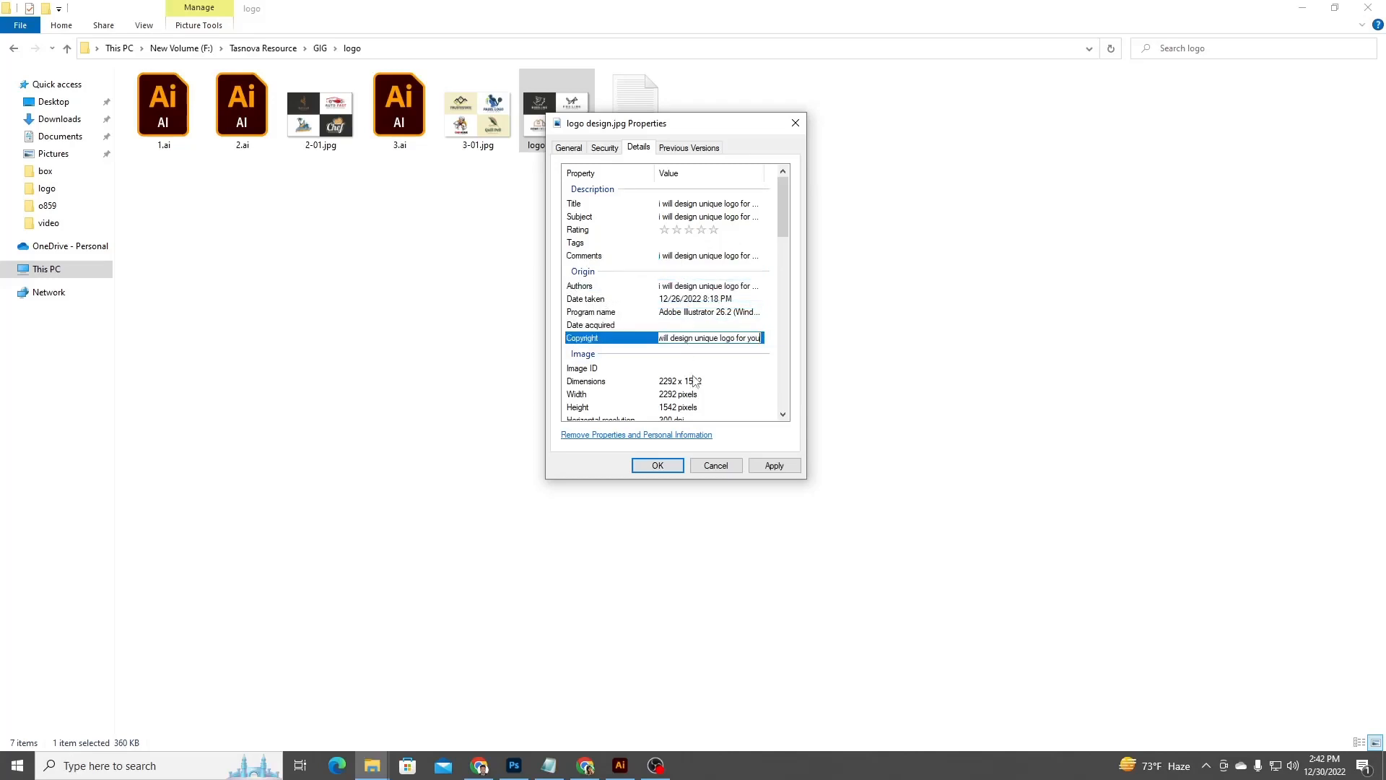
# Paste the same title text into the Camera maker and Camera model properties.
pyautogui.click(697, 371)
pyautogui.scroll(-5, 697, 374)
pyautogui.click(692, 277)
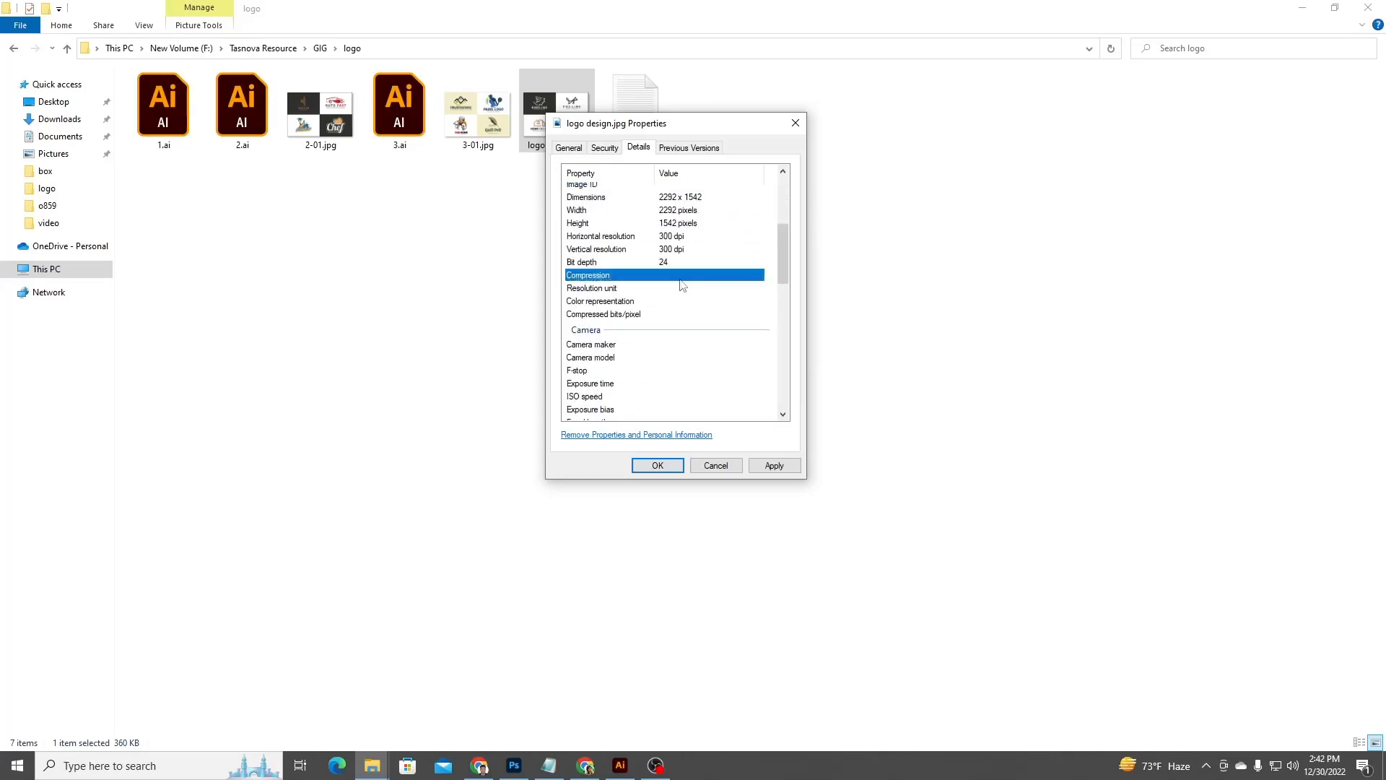
pyautogui.click(695, 289)
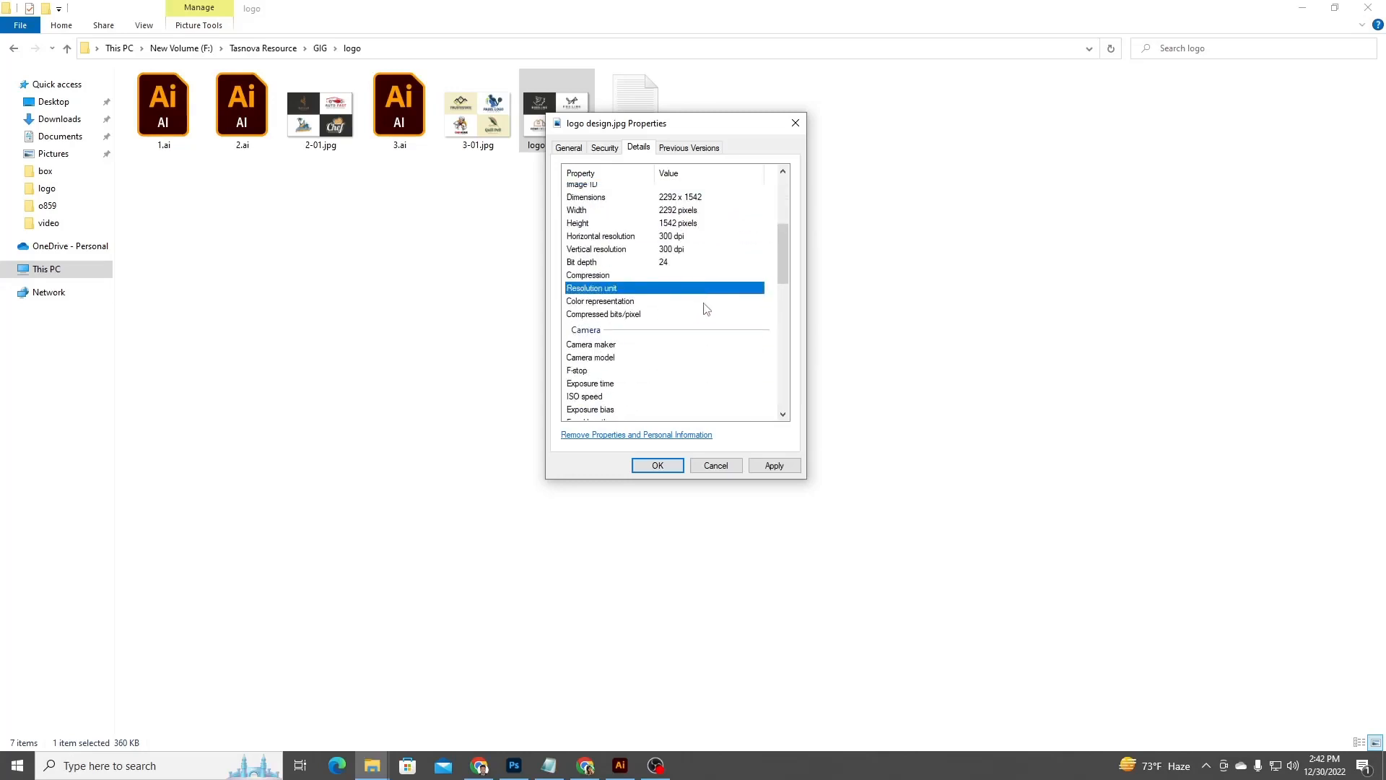
pyautogui.click(706, 301)
pyautogui.click(708, 315)
pyautogui.click(709, 345)
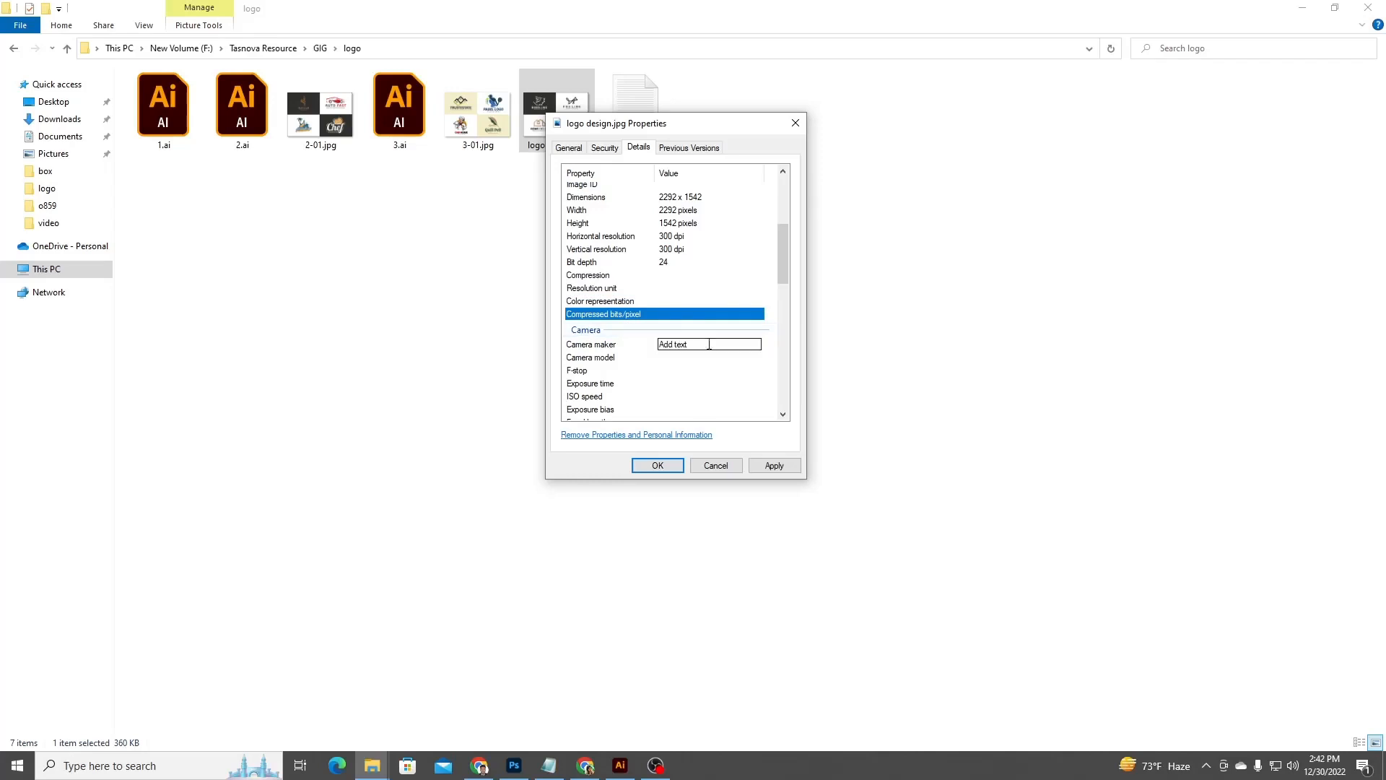
pyautogui.write('i will design unique logo for you')
pyautogui.click(717, 358)
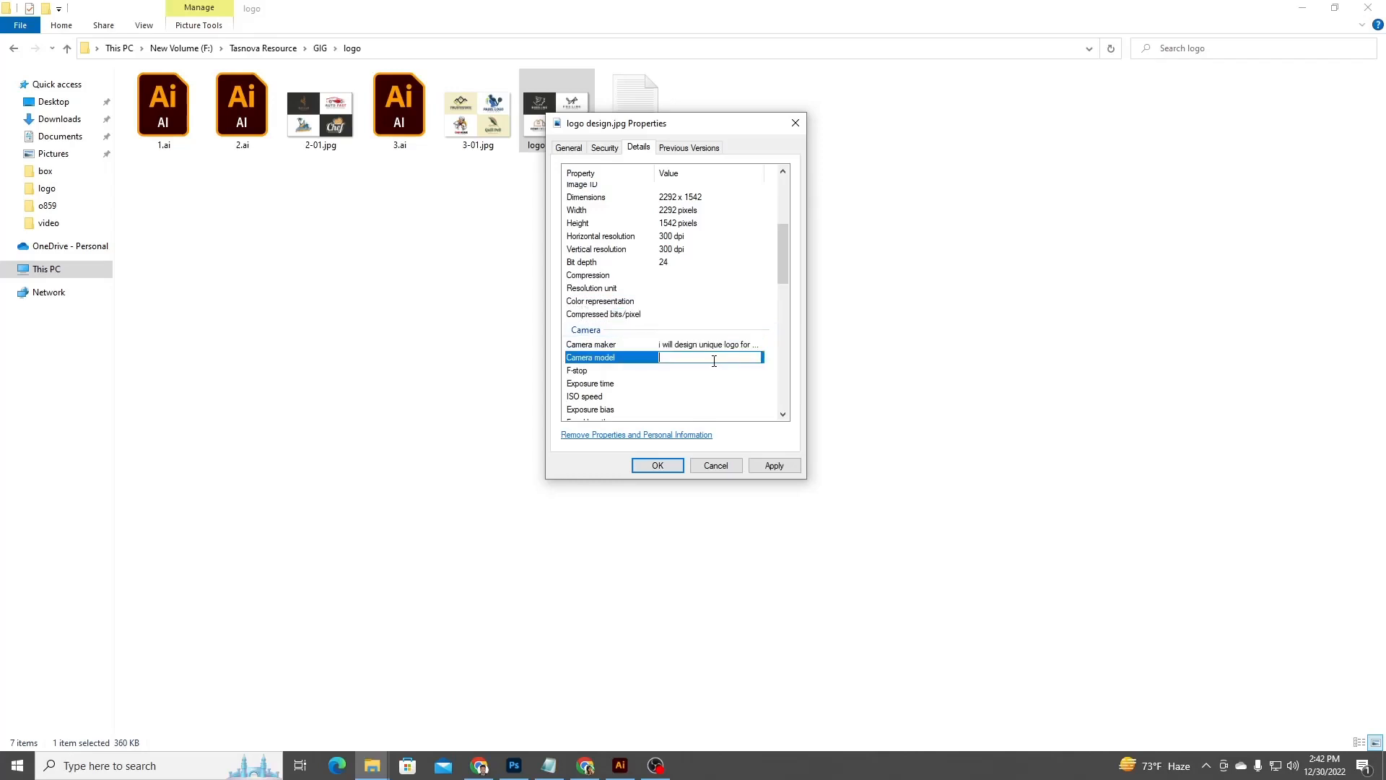
pyautogui.write('i will design unique logo for you')
pyautogui.click(709, 381)
pyautogui.click(709, 371)
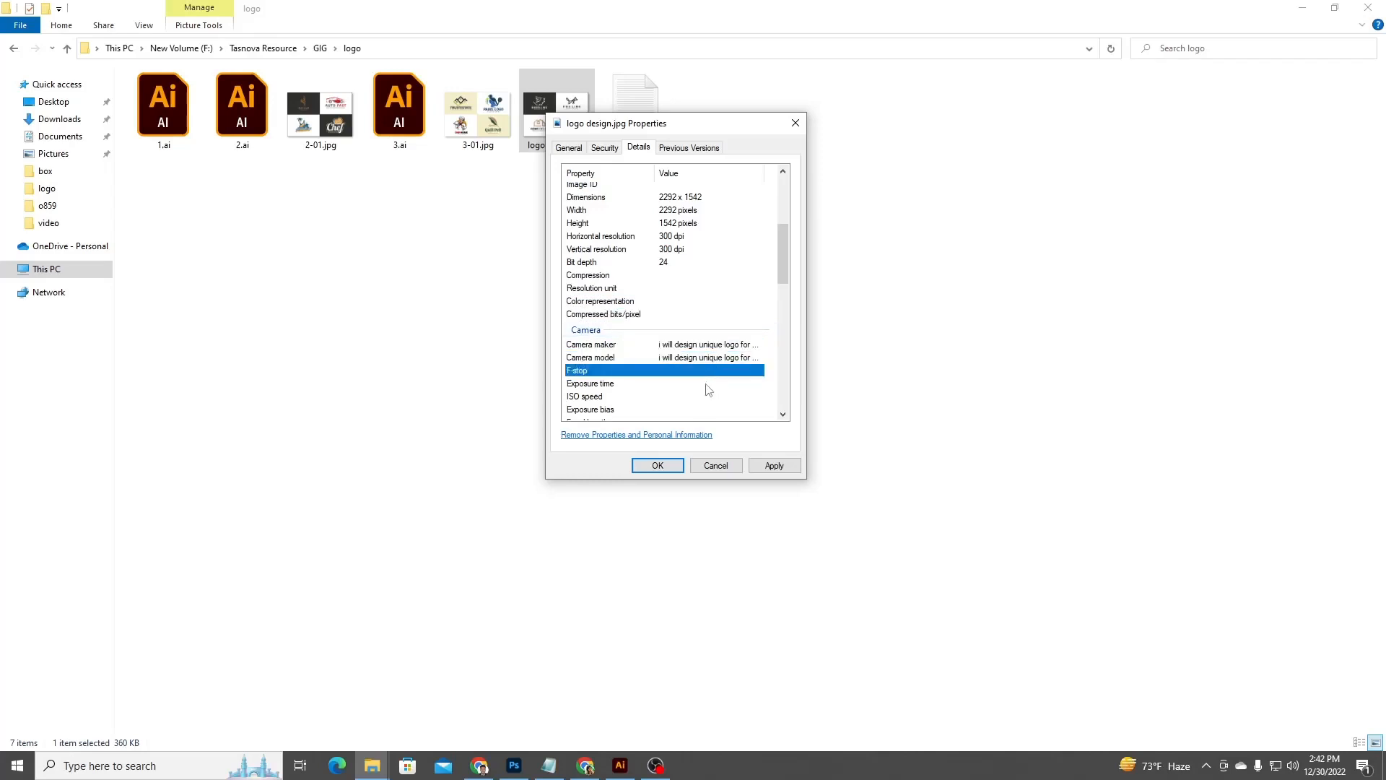
# Step through the remaining Camera properties and try to paste the title text into 35mm focal length.
pyautogui.click(708, 383)
pyautogui.click(708, 396)
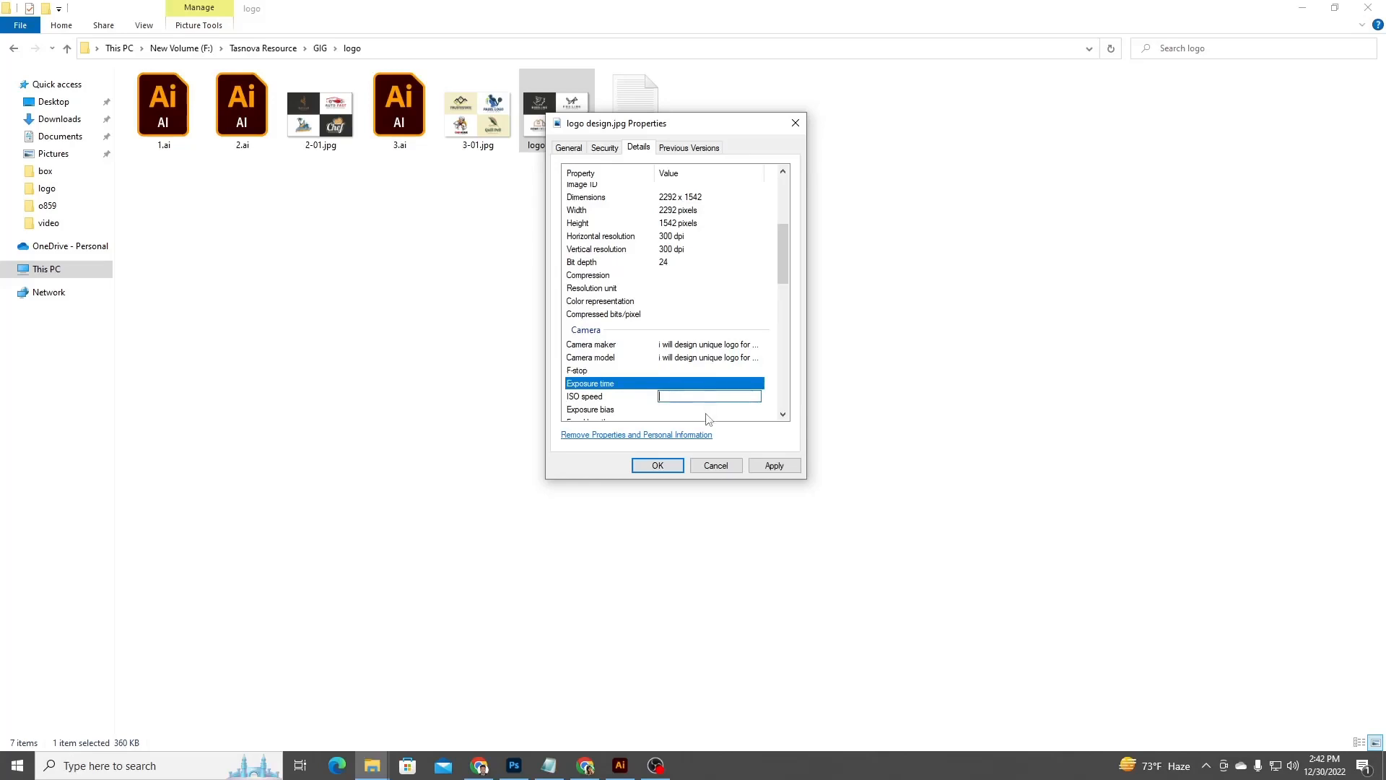
pyautogui.click(705, 412)
pyautogui.scroll(-1, 722, 413)
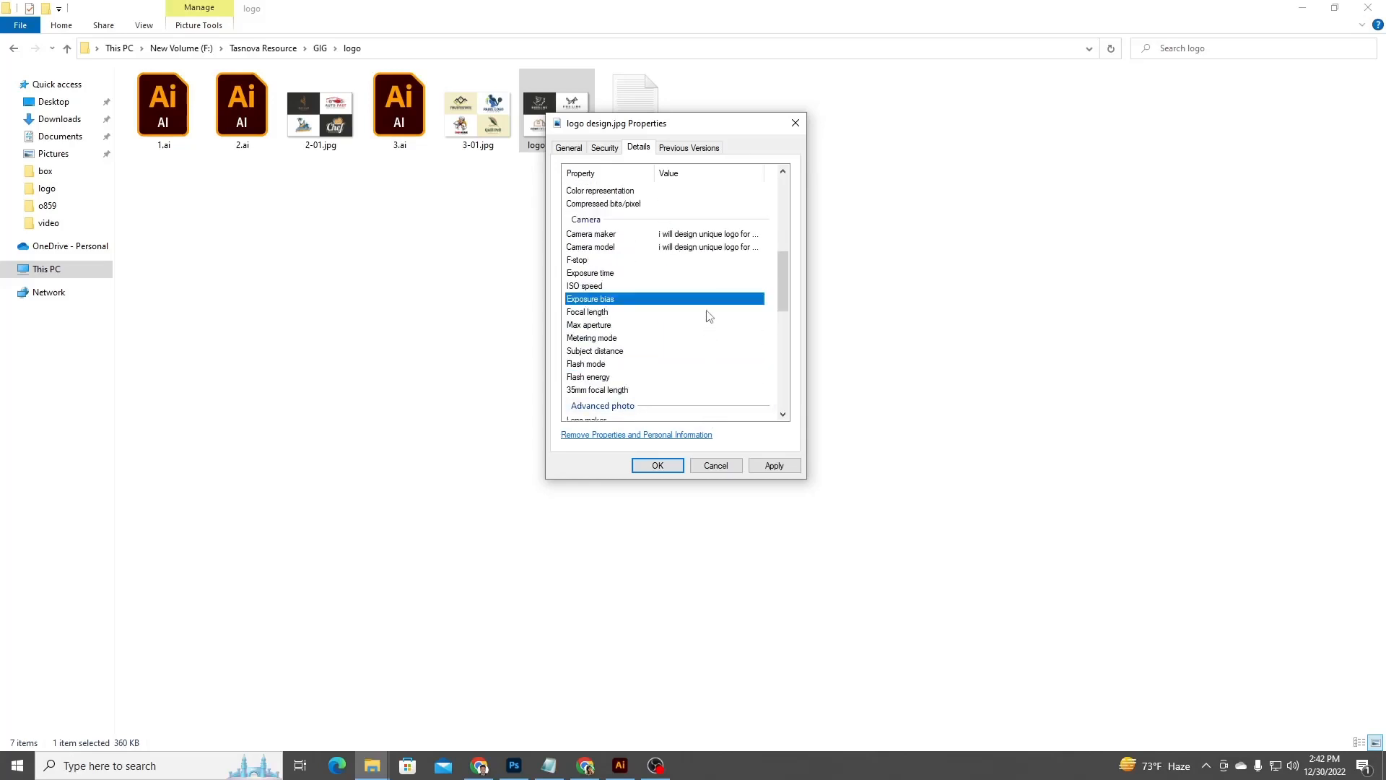
pyautogui.click(709, 312)
pyautogui.click(712, 325)
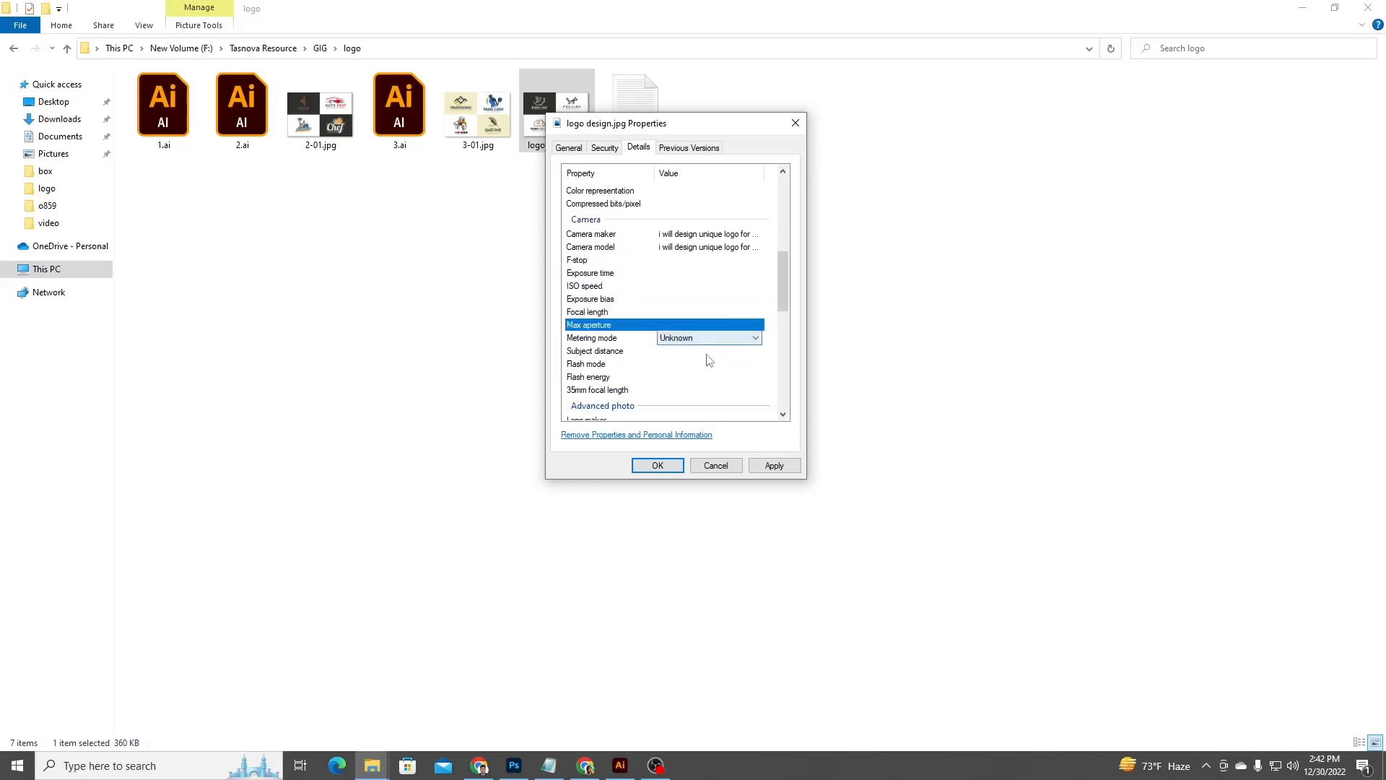
pyautogui.click(711, 352)
pyautogui.click(713, 378)
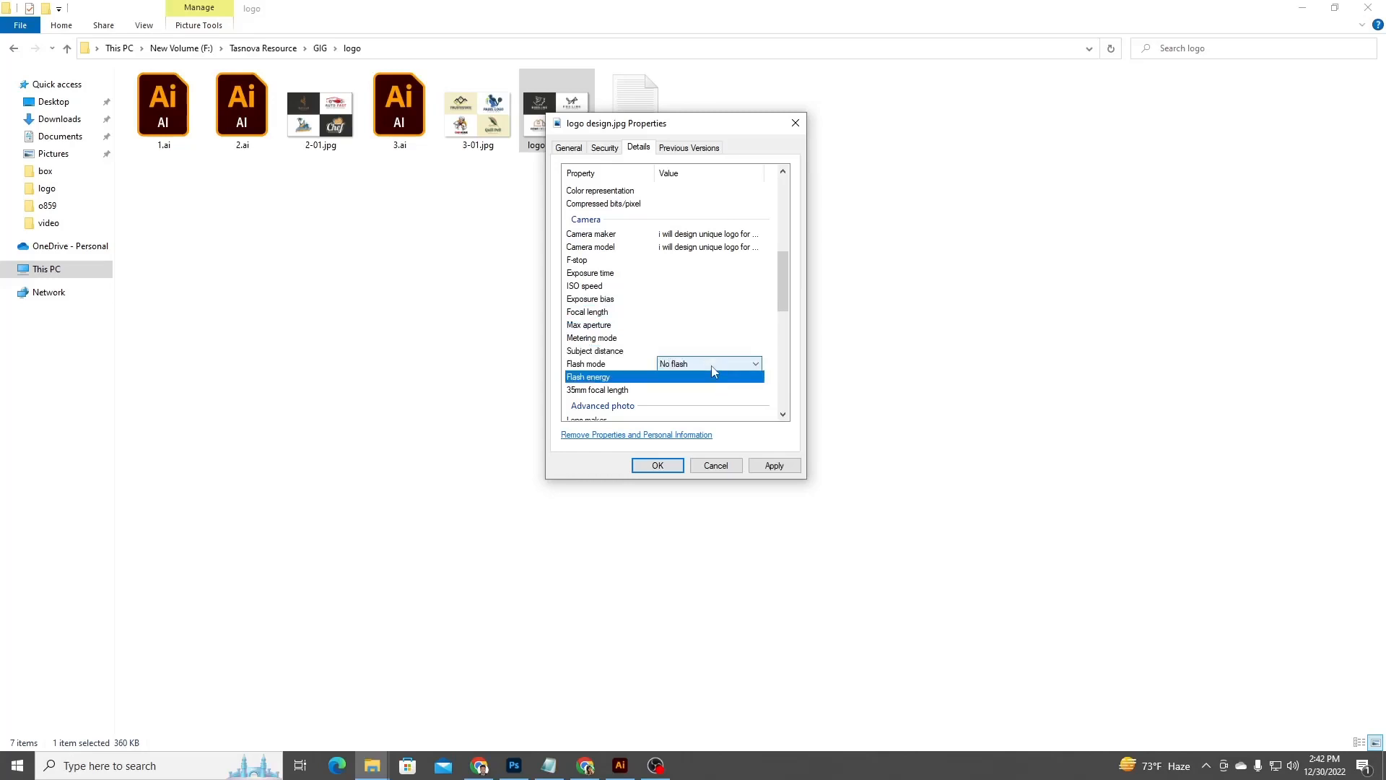
pyautogui.scroll(-1, 711, 379)
pyautogui.click(706, 353)
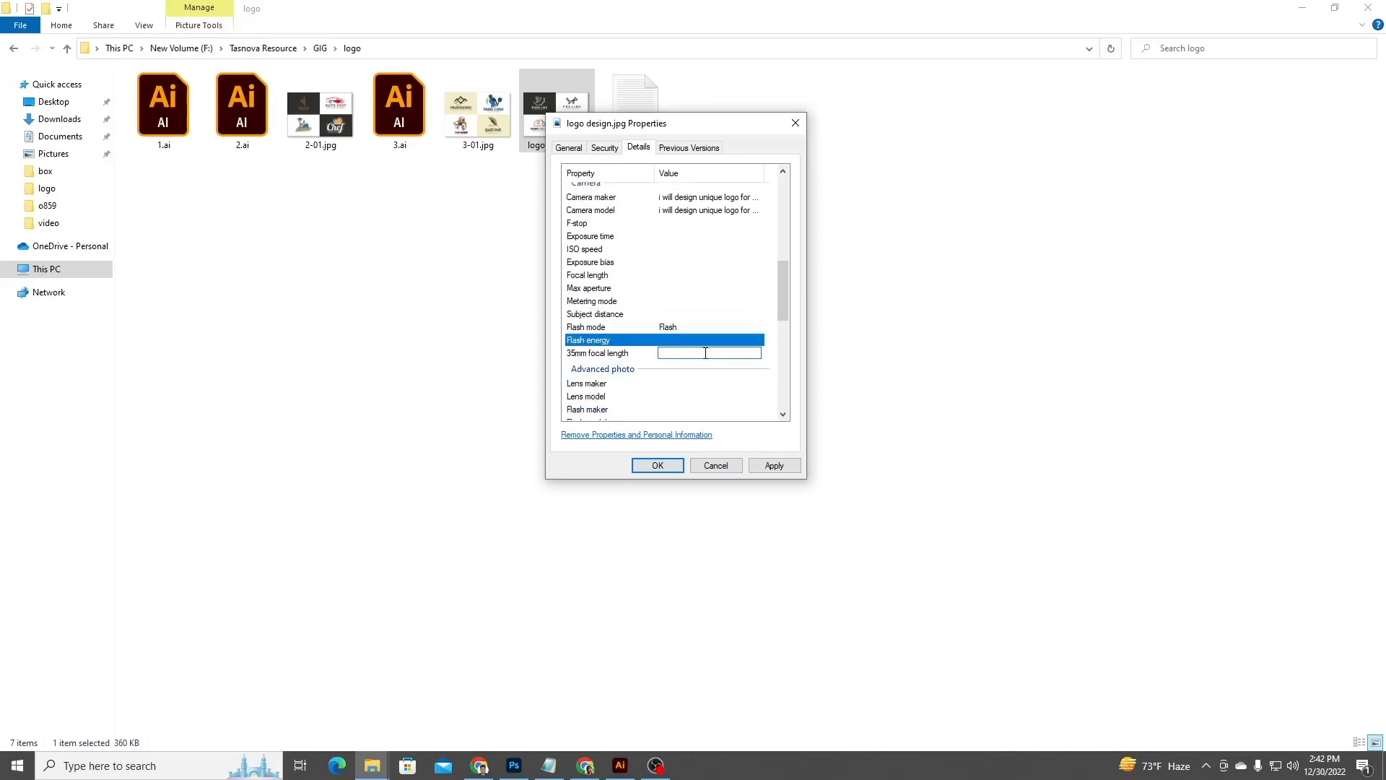
pyautogui.hotkey('ctrl', 'v')
# Paste the title text into the Lens maker and Lens model properties.
pyautogui.click(641, 371)
pyautogui.click(697, 376)
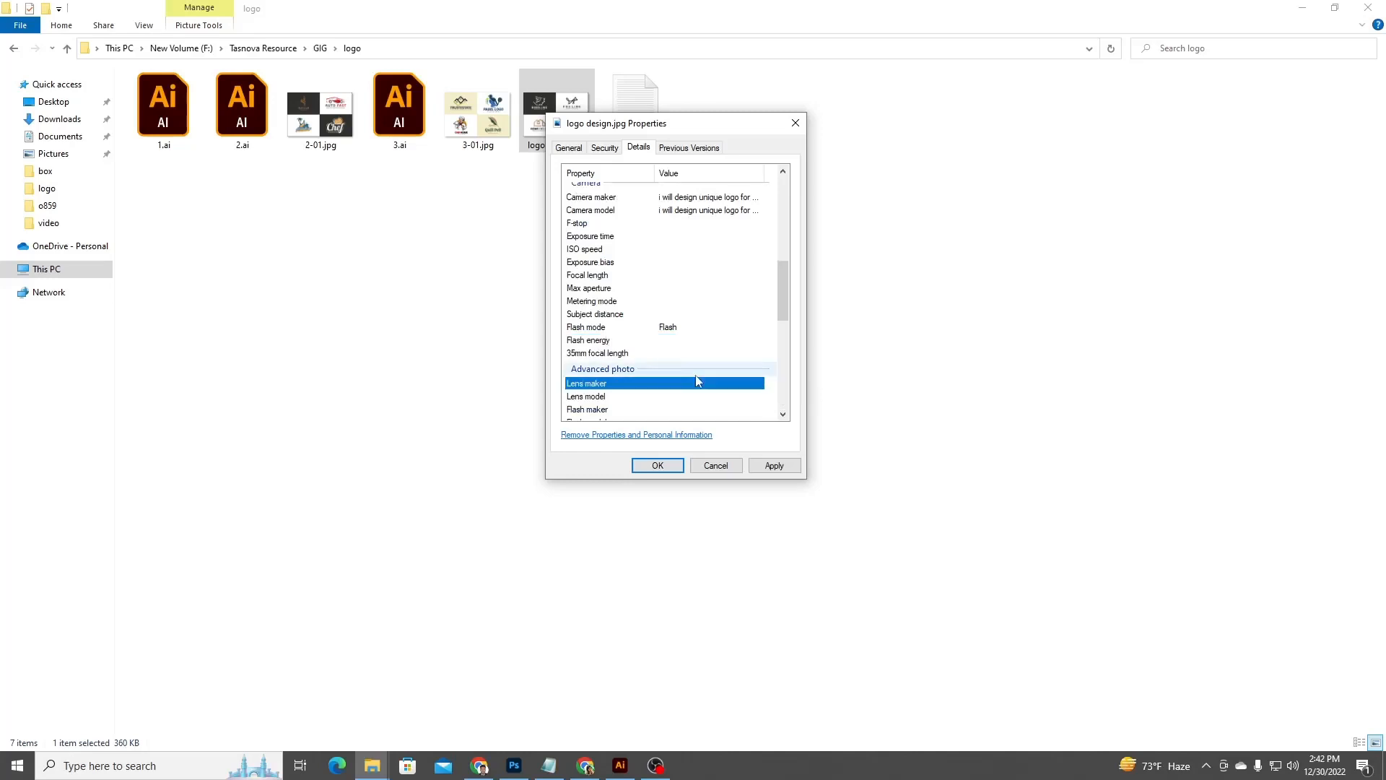
pyautogui.click(697, 381)
pyautogui.hotkey('ctrl', 'v')
pyautogui.scroll(-3, 699, 339)
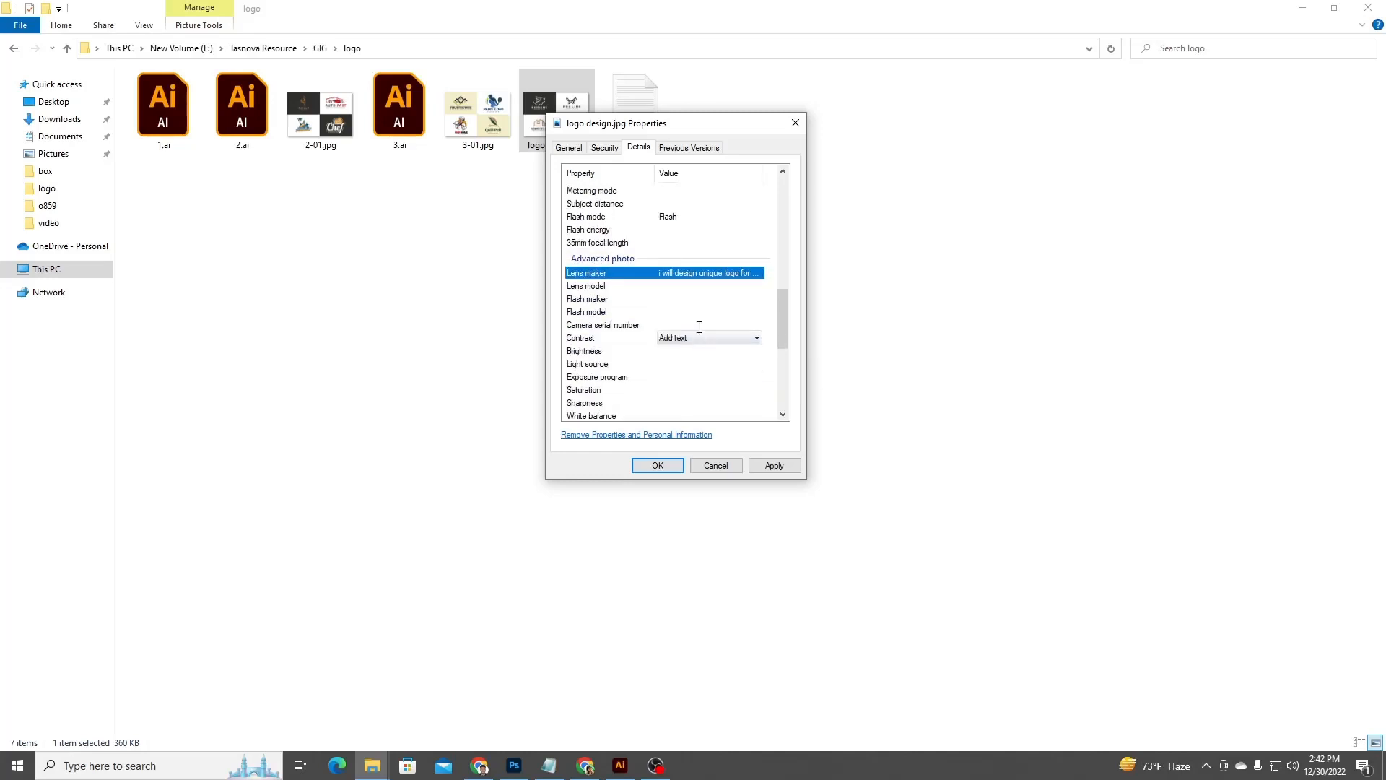
pyautogui.click(704, 286)
pyautogui.hotkey('ctrl', 'v')
# Paste the title text into the Flash maker, Flash model and Camera serial number properties.
pyautogui.click(703, 299)
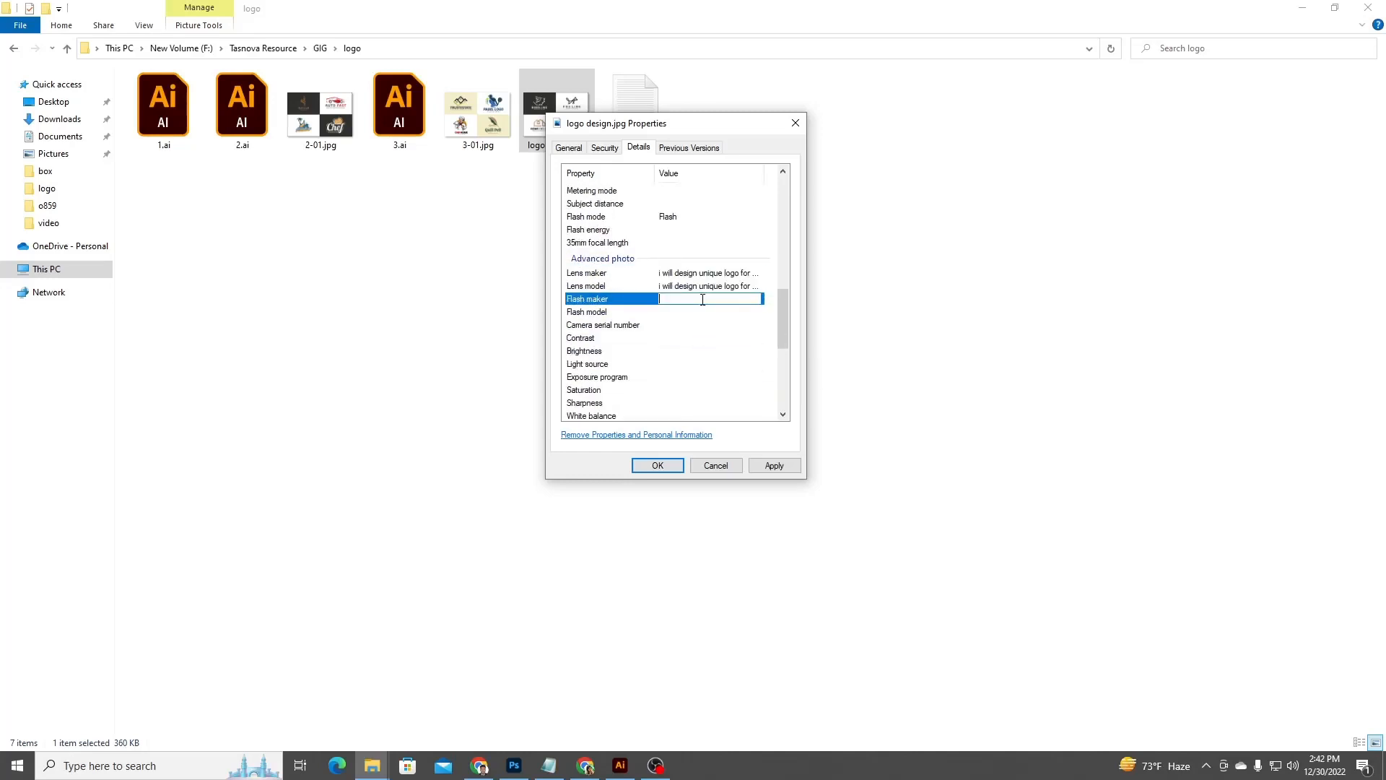
pyautogui.write('i will design unique logo for you')
pyautogui.click(701, 312)
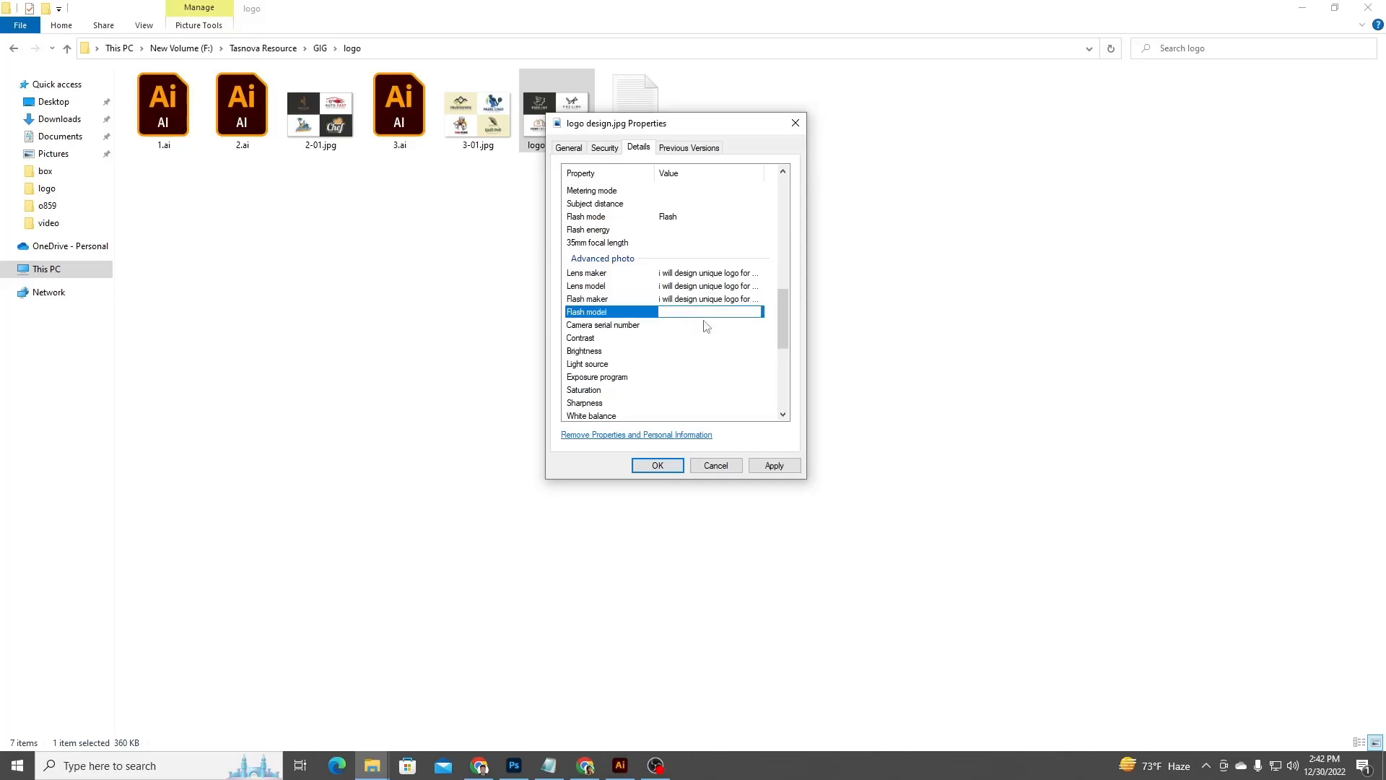
pyautogui.write('i will design unique logo for you')
pyautogui.click(705, 325)
pyautogui.hotkey('ctrl', 'v')
# Review the remaining Advanced photo and File properties of the image.
pyautogui.click(707, 338)
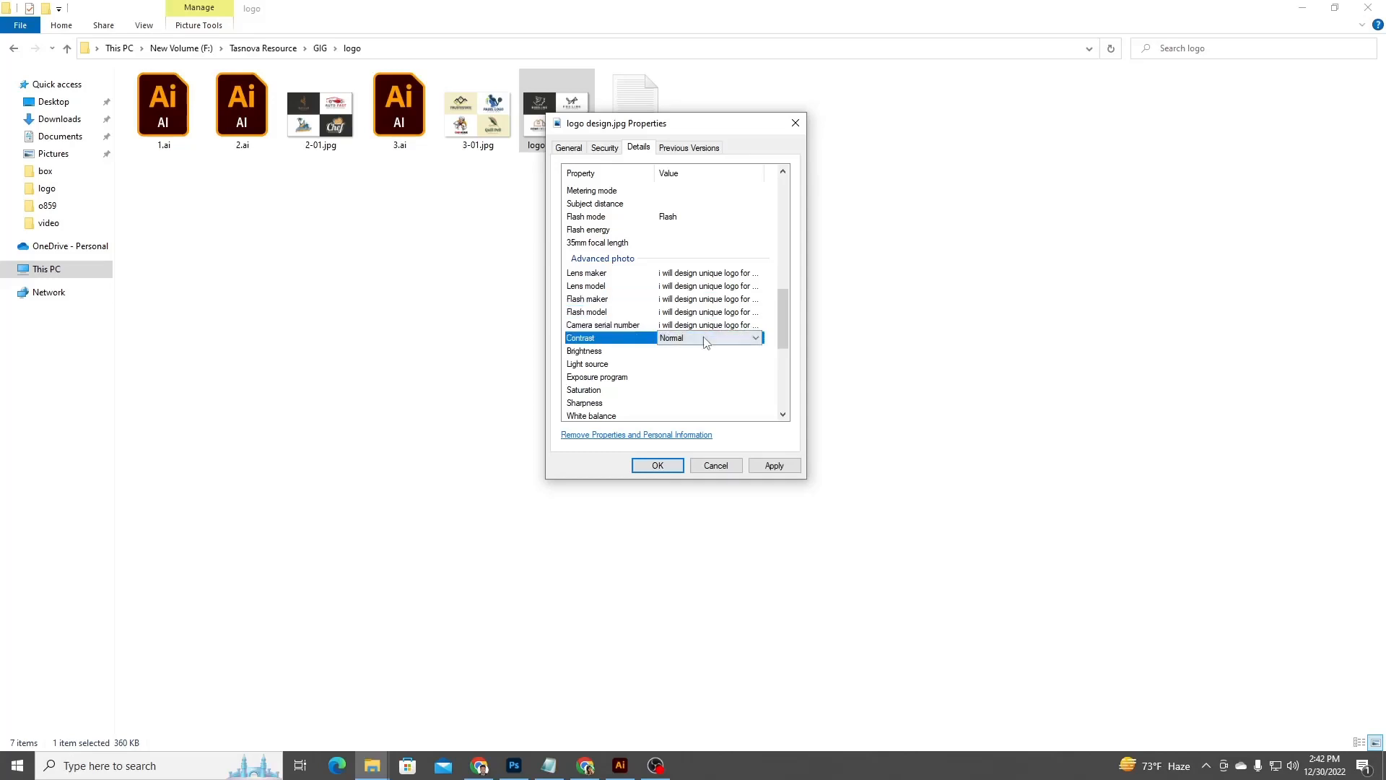
pyautogui.click(707, 354)
pyautogui.click(712, 390)
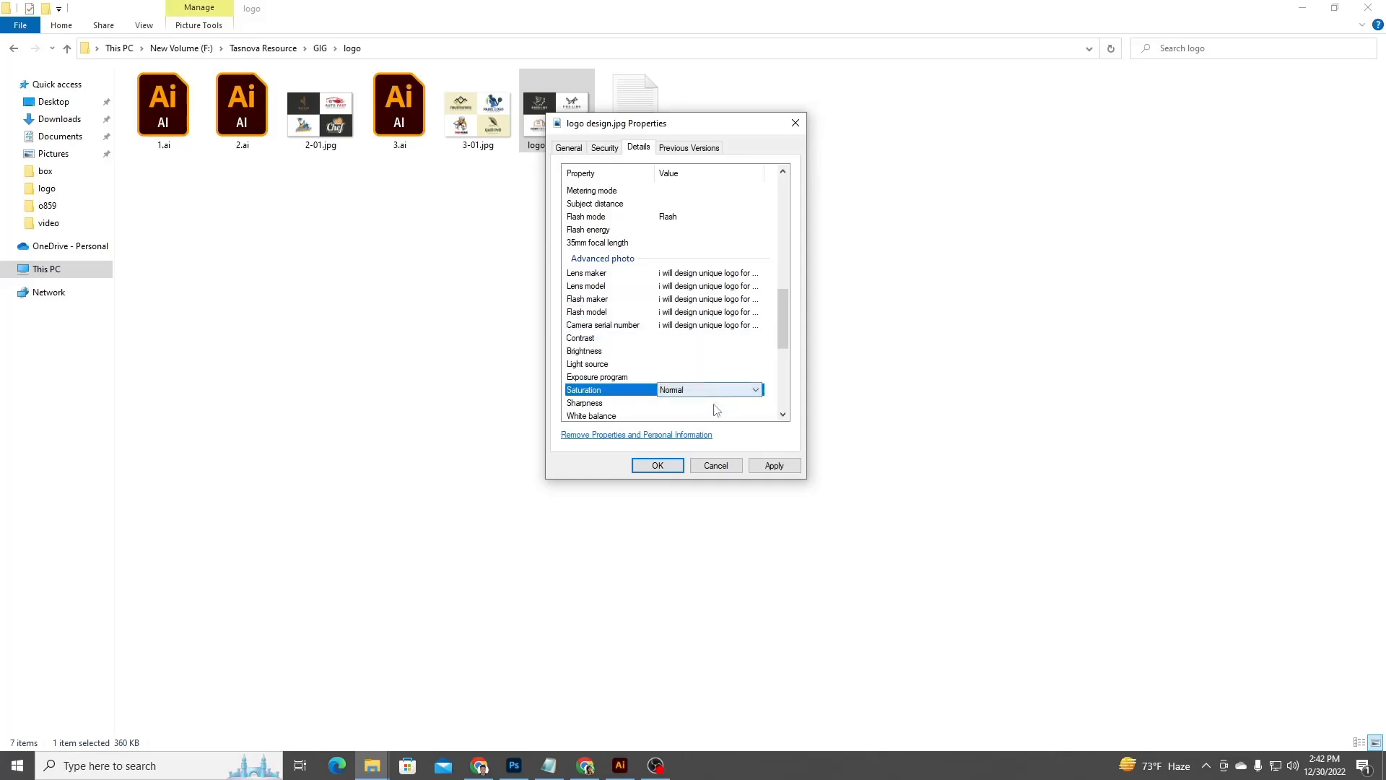
pyautogui.click(714, 403)
pyautogui.scroll(-1, 712, 394)
pyautogui.scroll(-3, 711, 375)
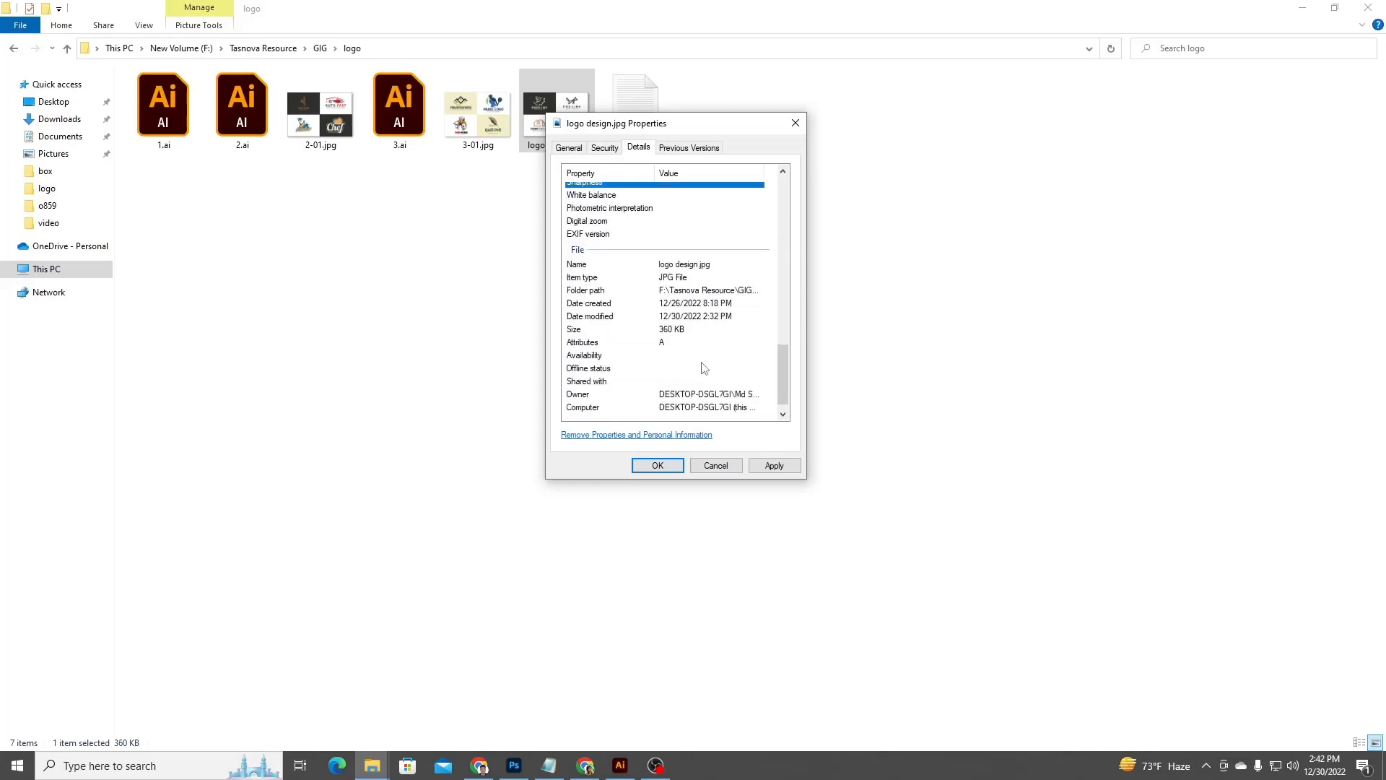
pyautogui.click(711, 357)
pyautogui.scroll(15, 712, 361)
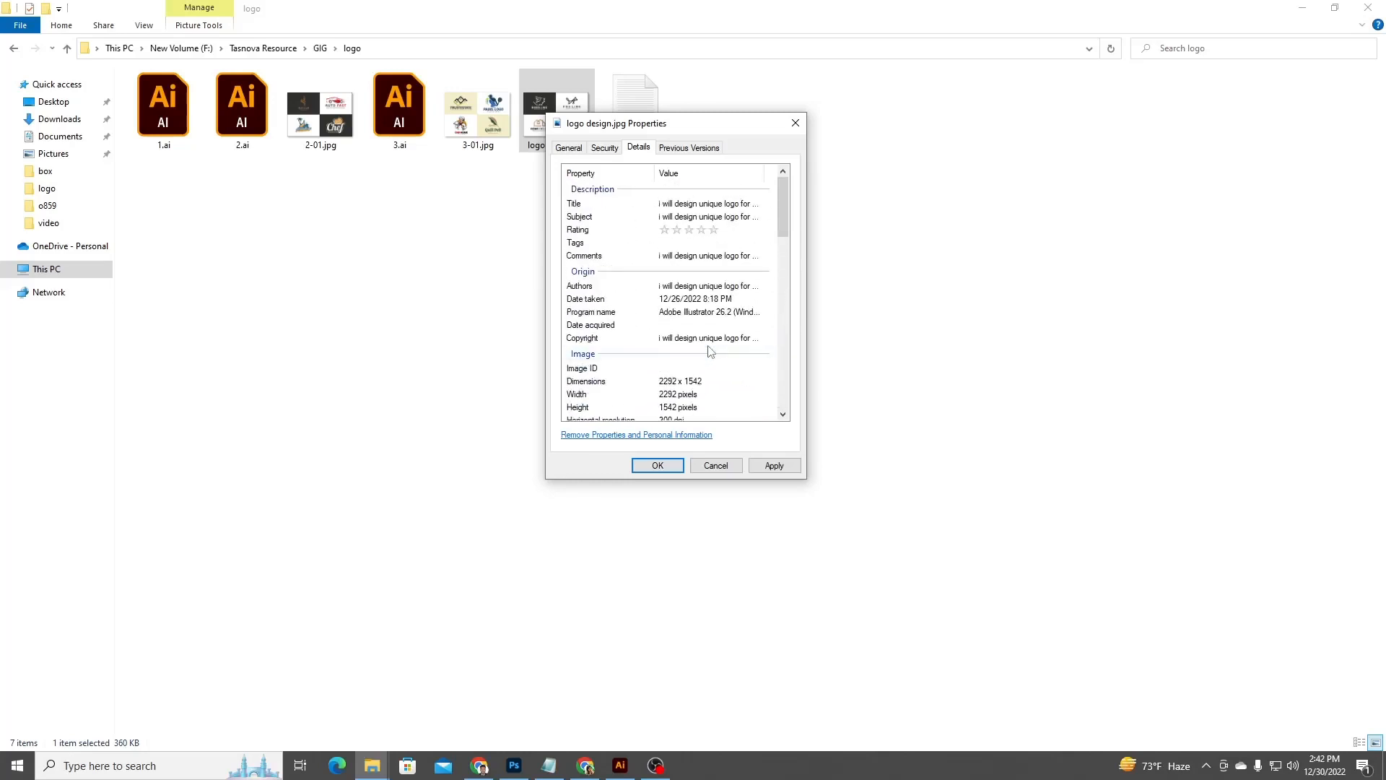
# Set the image's Rating to five stars.
pyautogui.click(699, 244)
pyautogui.click(714, 230)
pyautogui.click(715, 232)
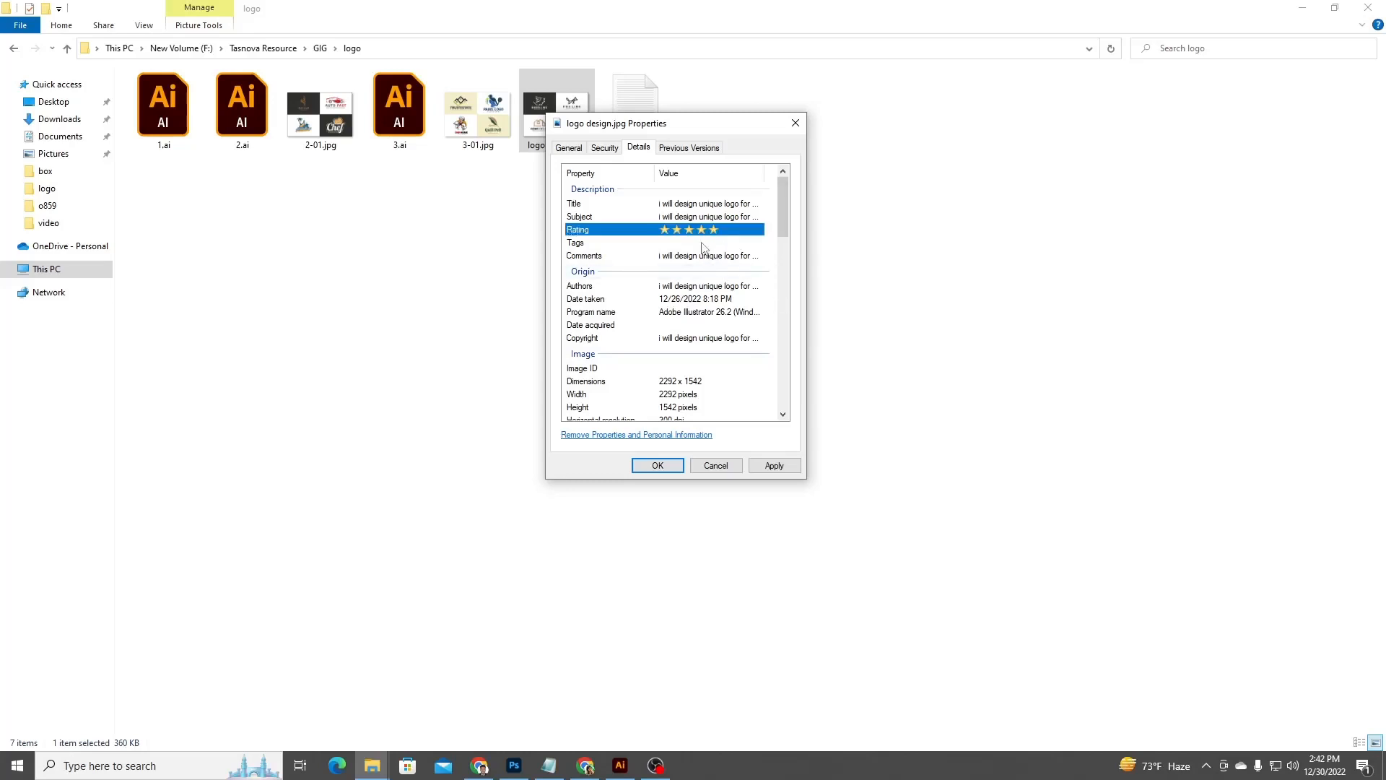
pyautogui.click(702, 243)
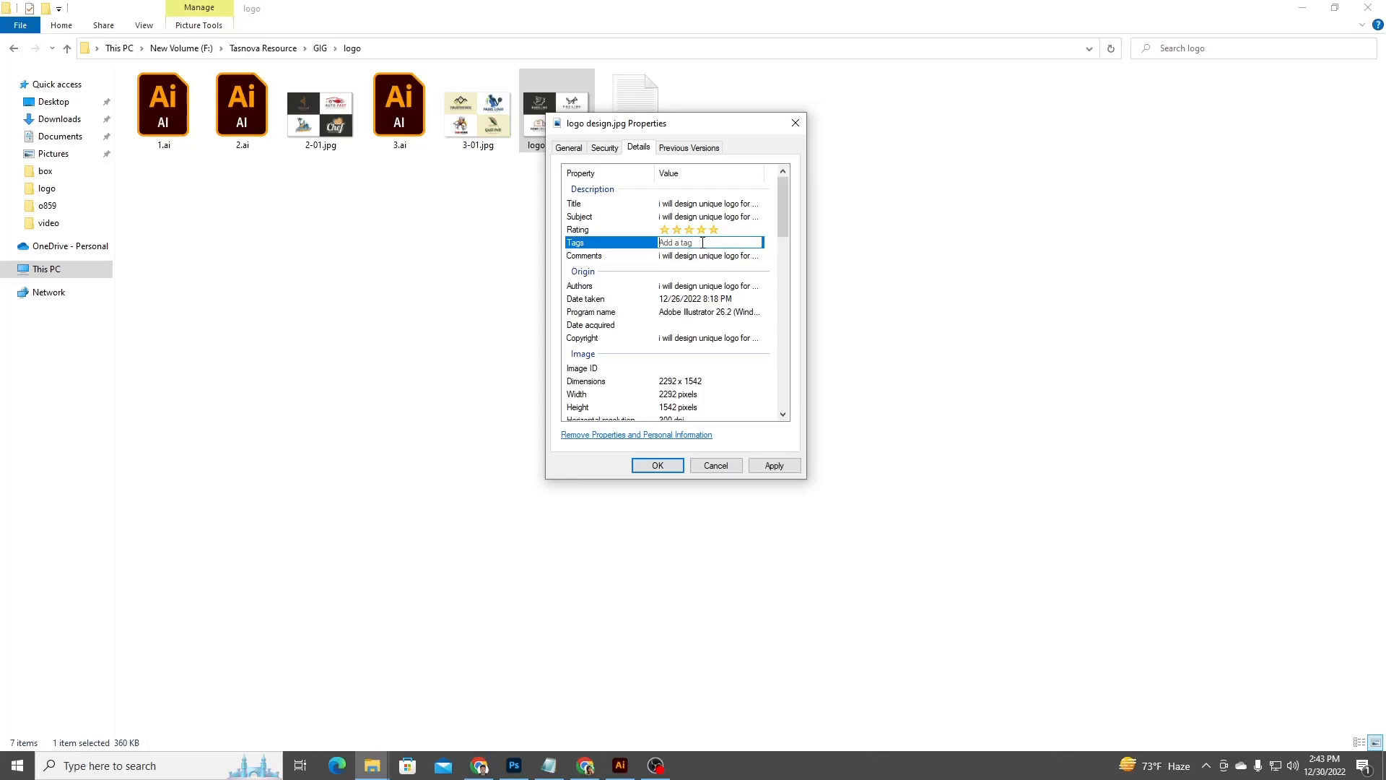
pyautogui.write('logo')
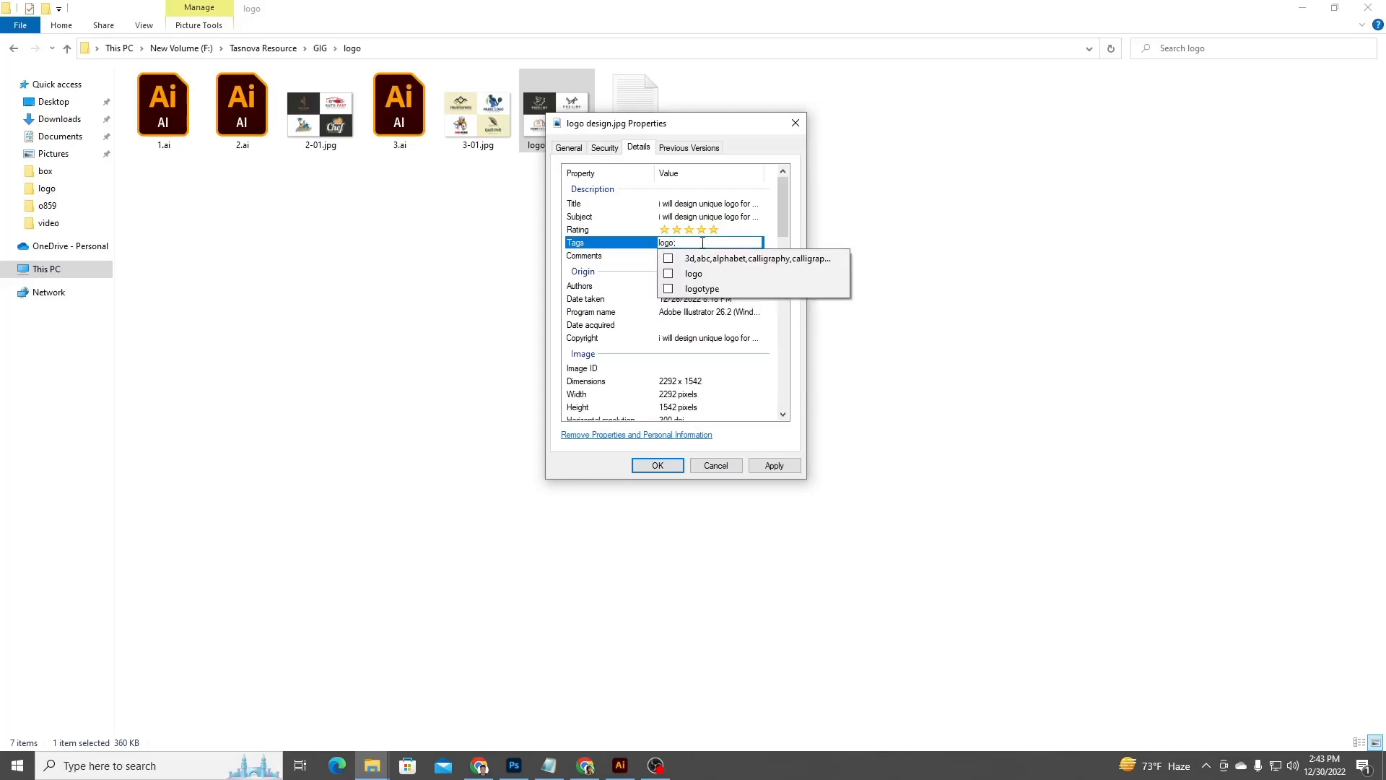
pyautogui.press('Return')
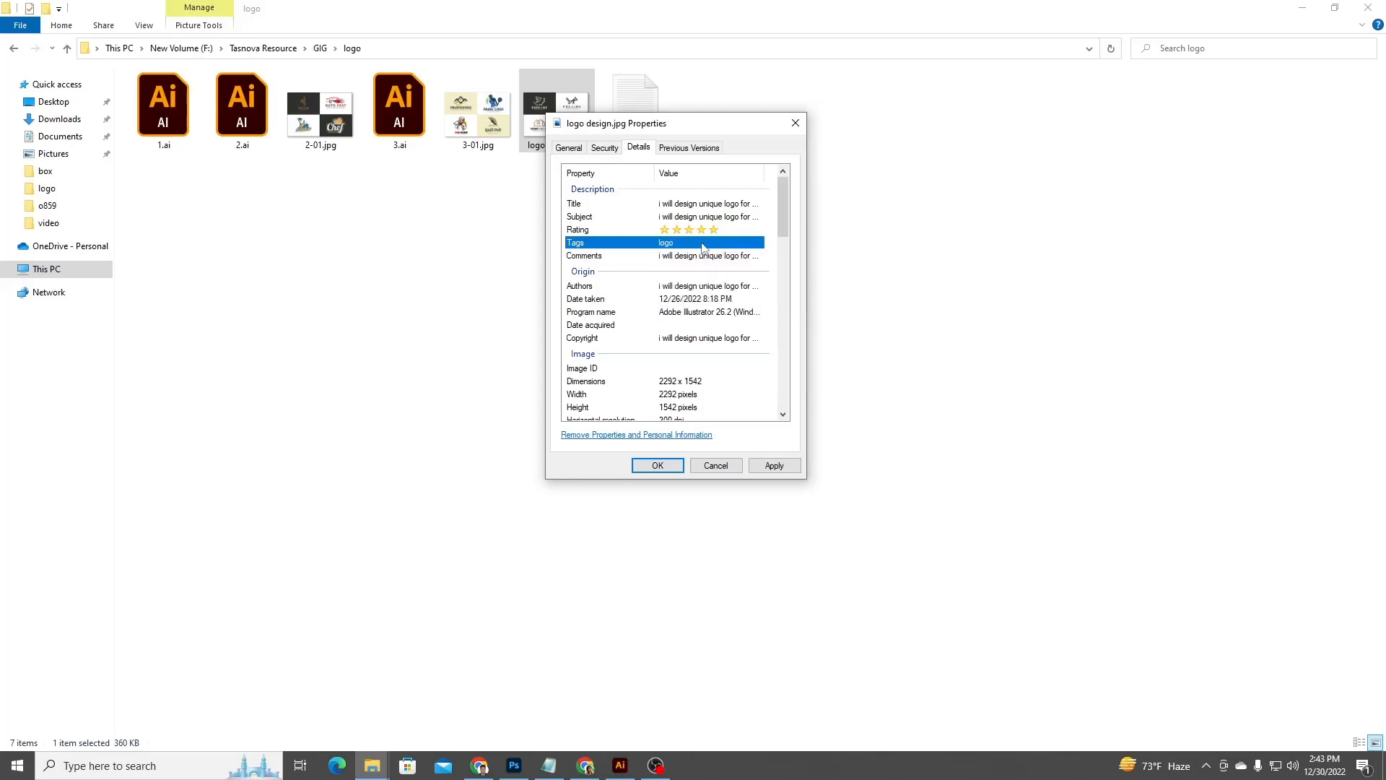
pyautogui.click(703, 244)
pyautogui.write('logo')
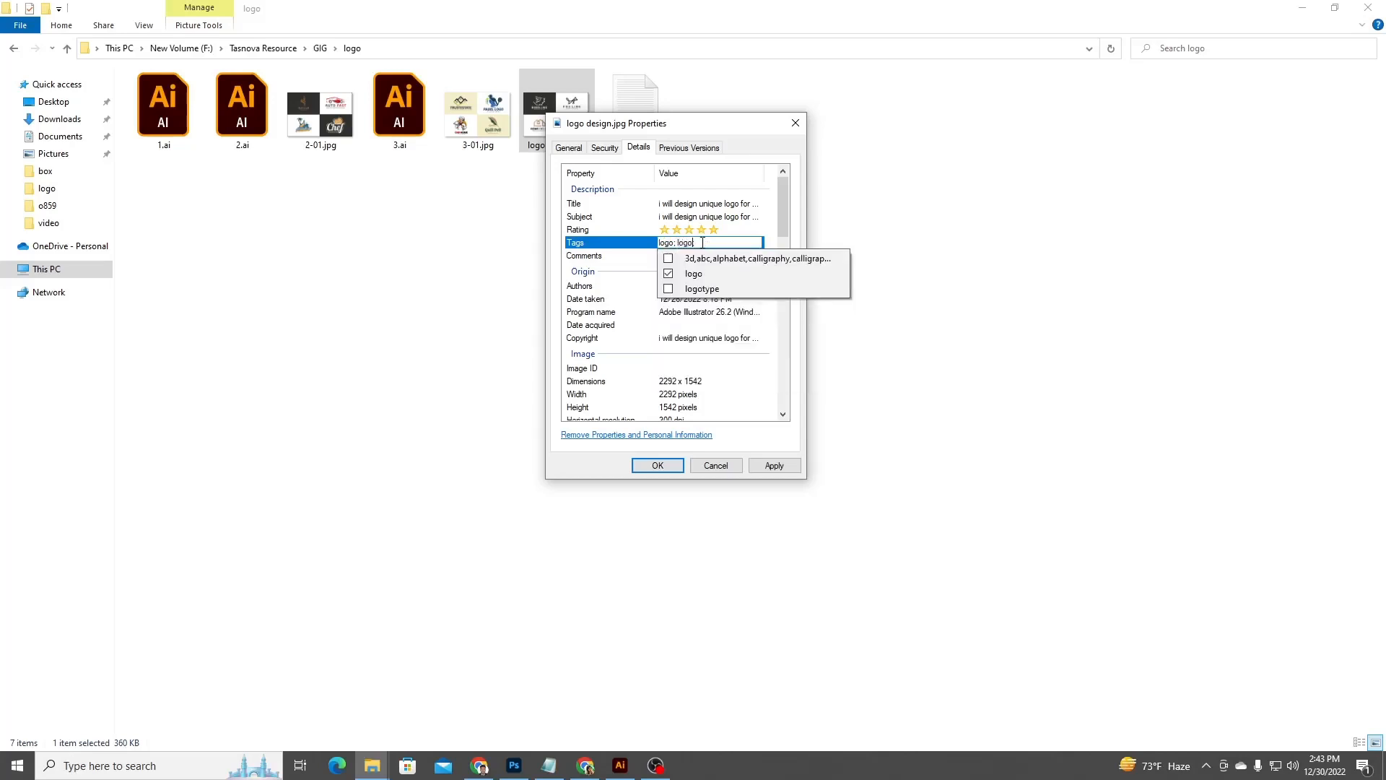
pyautogui.write(' desig')
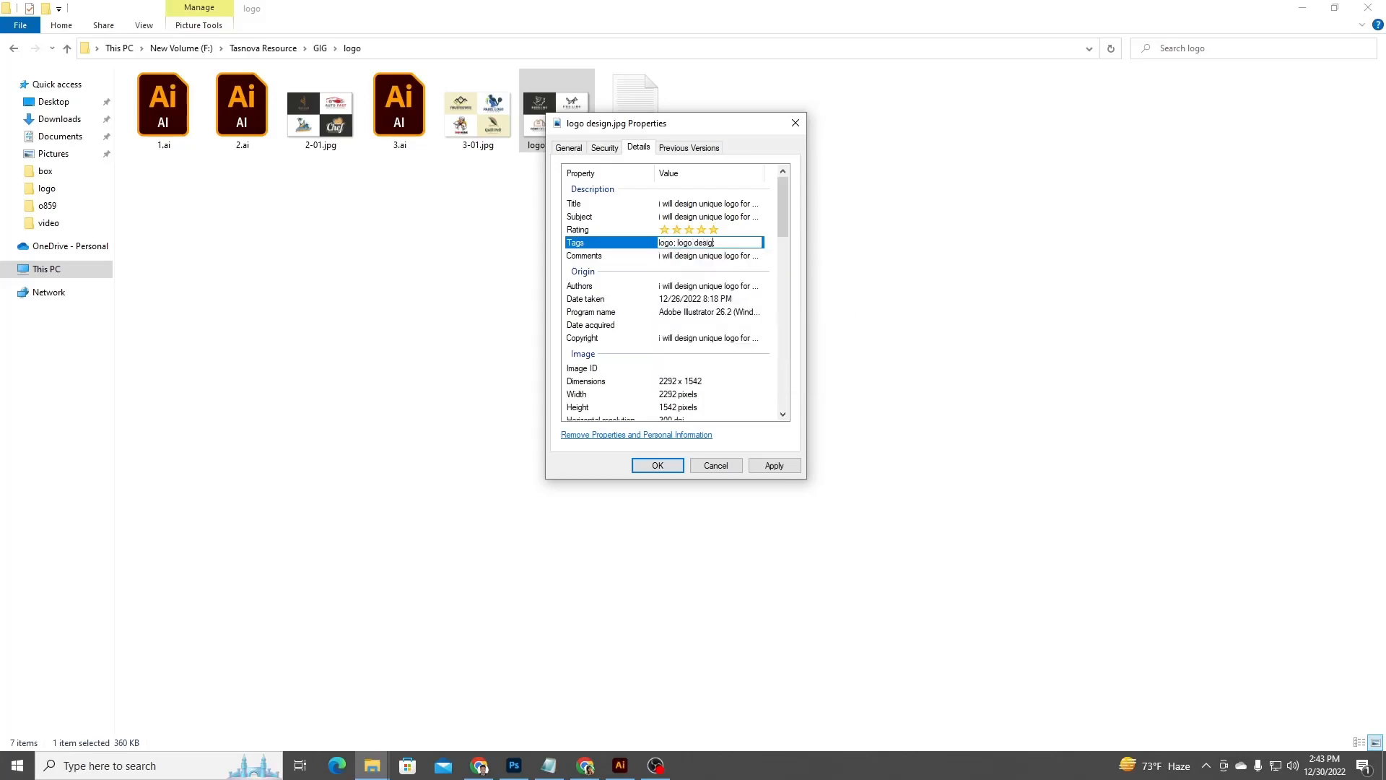
pyautogui.write('n')
pyautogui.doubleClick(667, 243)
pyautogui.click(684, 244)
pyautogui.doubleClick(675, 247)
pyautogui.moveTo(721, 242); pyautogui.dragTo(614, 247)
pyautogui.press('BackSpace')
pyautogui.click(627, 244)
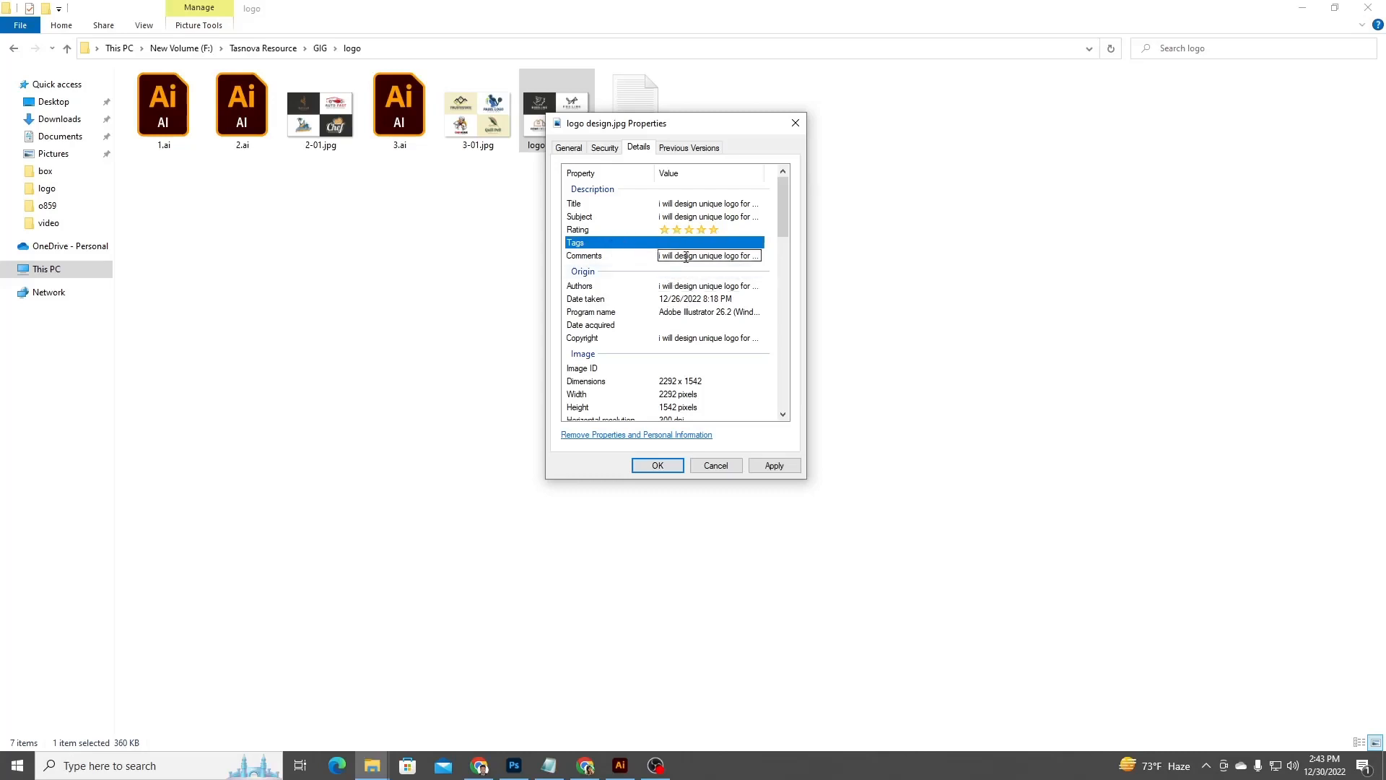
pyautogui.press('Return')
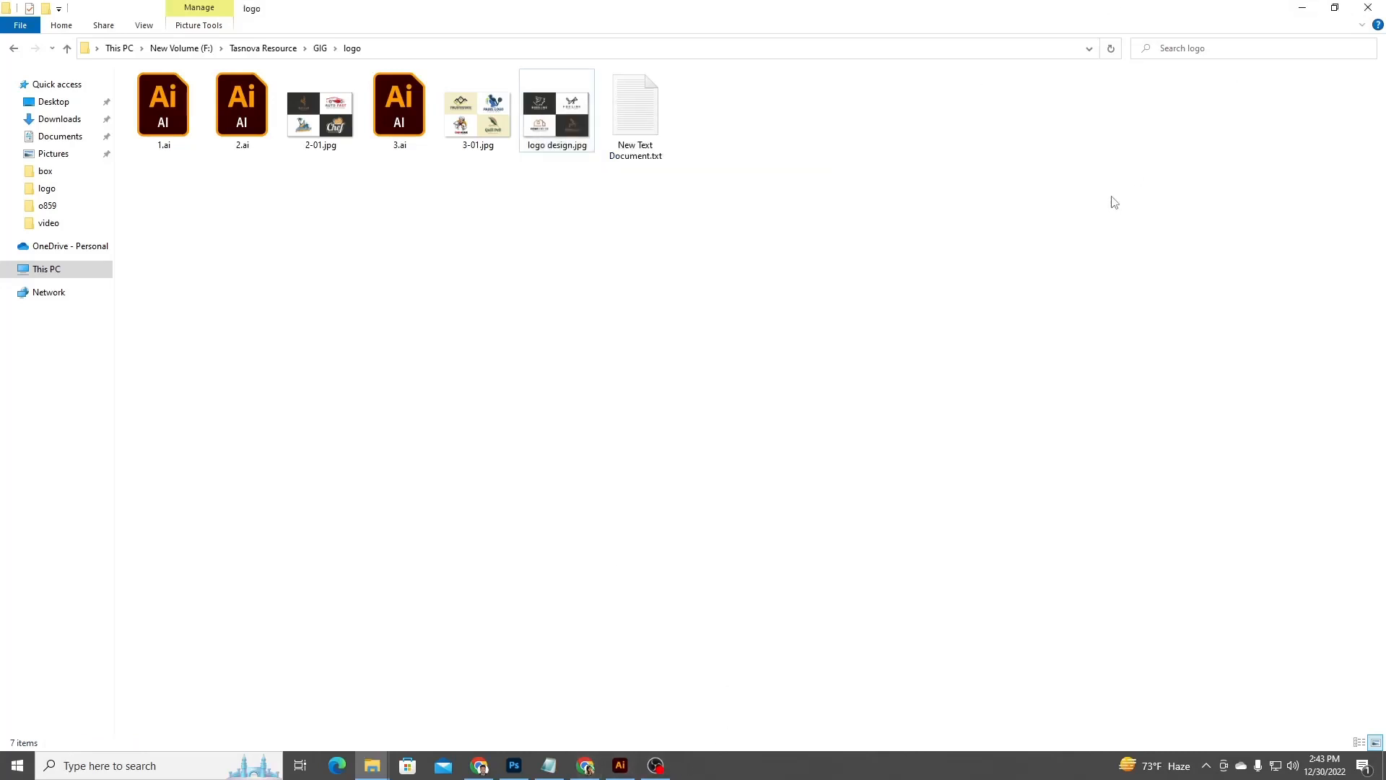
# Create a new text document in the logo folder, open it and close it.
pyautogui.rightClick(407, 200)
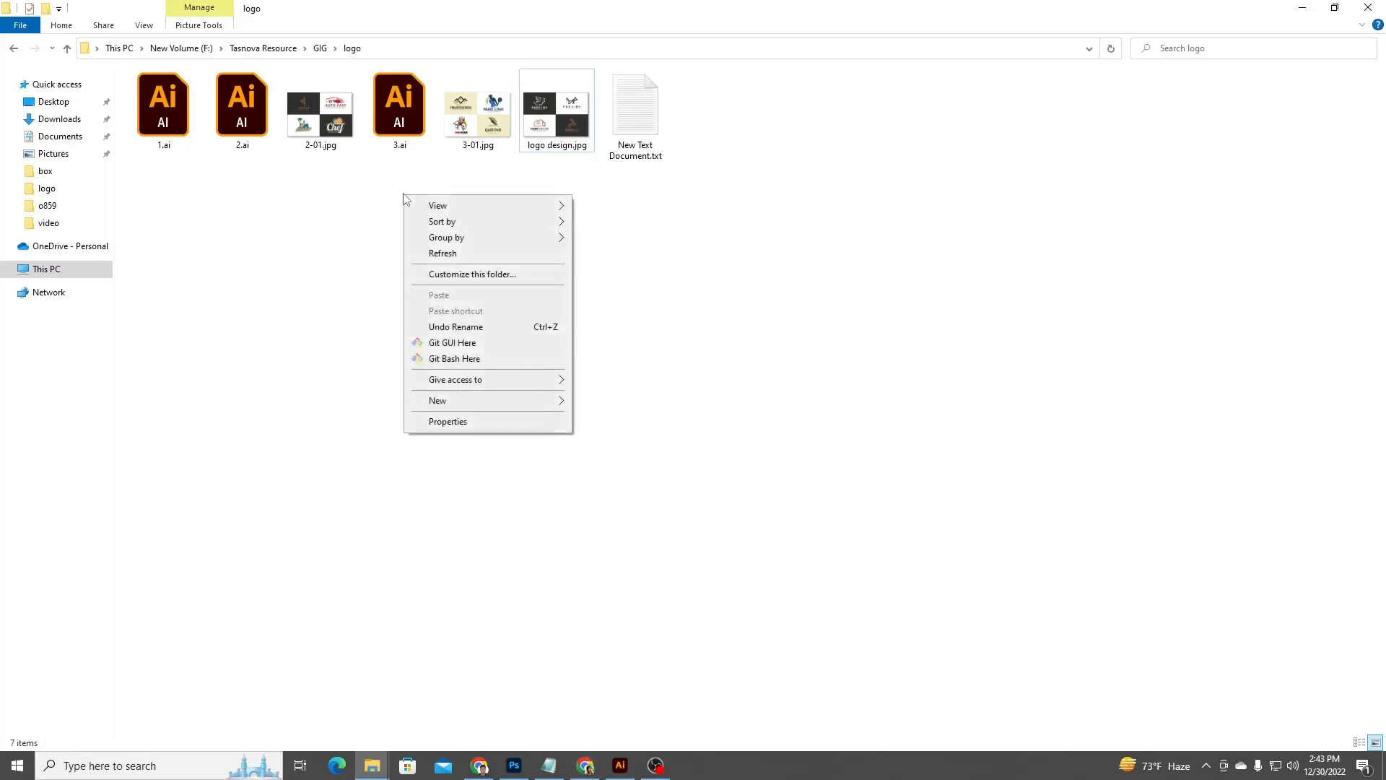
pyautogui.click(373, 194)
pyautogui.rightClick(745, 144)
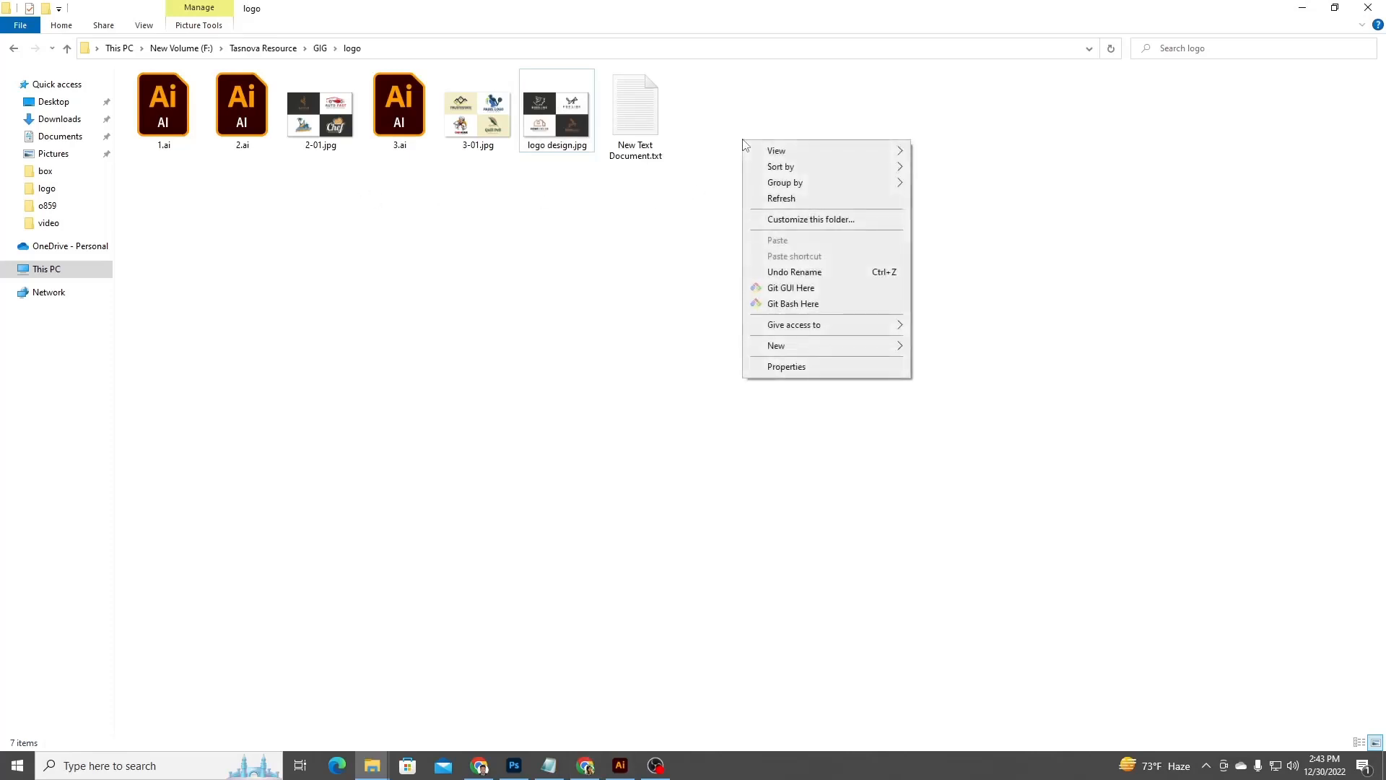
pyautogui.click(665, 226)
pyautogui.rightClick(732, 117)
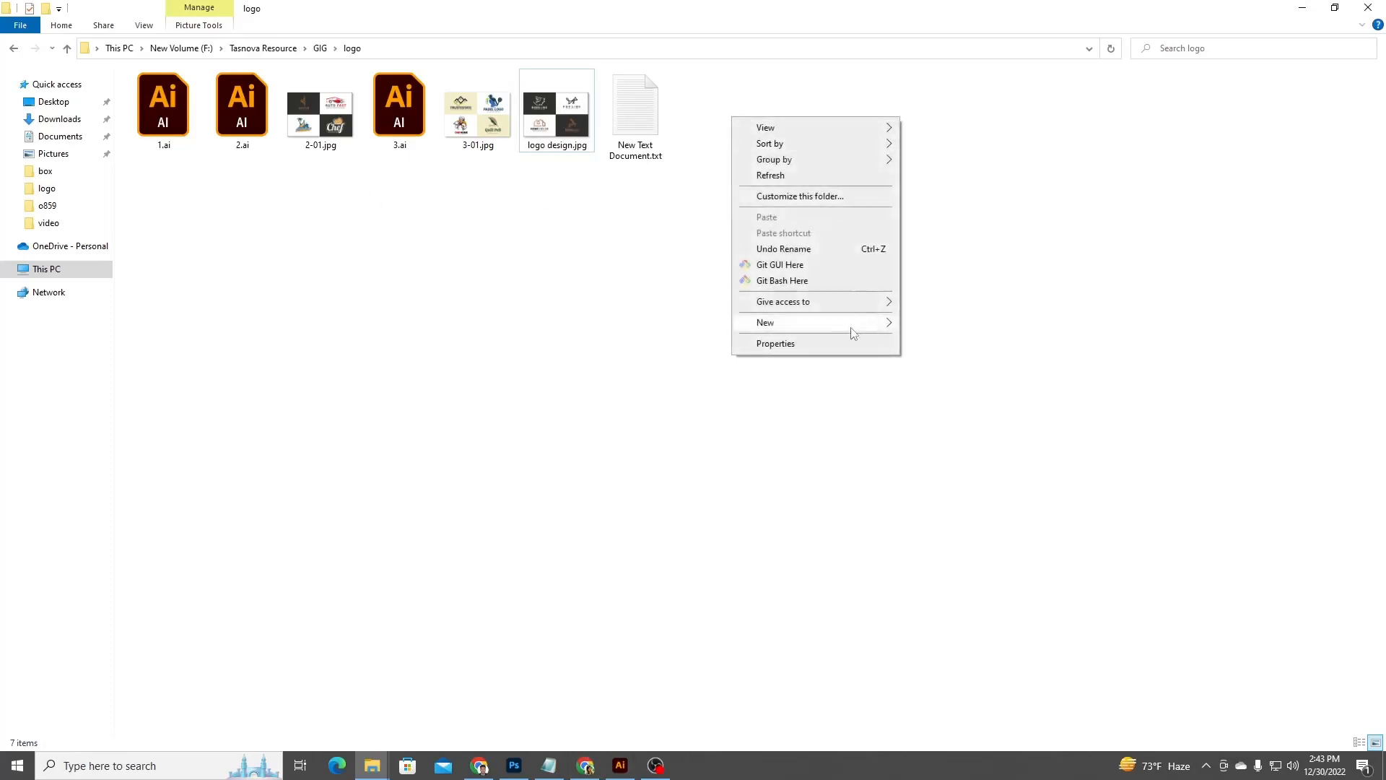
pyautogui.moveTo(854, 333)
pyautogui.click(982, 477)
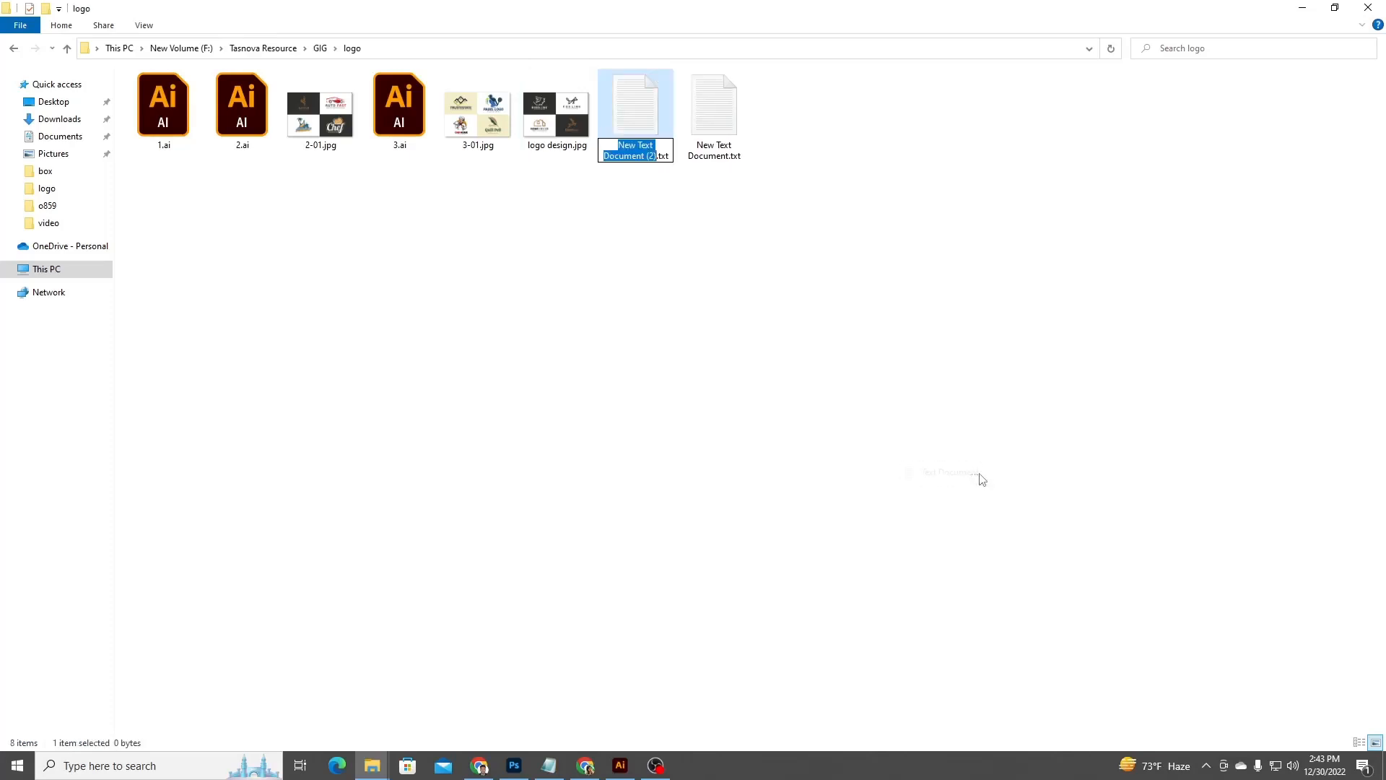
pyautogui.click(860, 296)
pyautogui.doubleClick(635, 108)
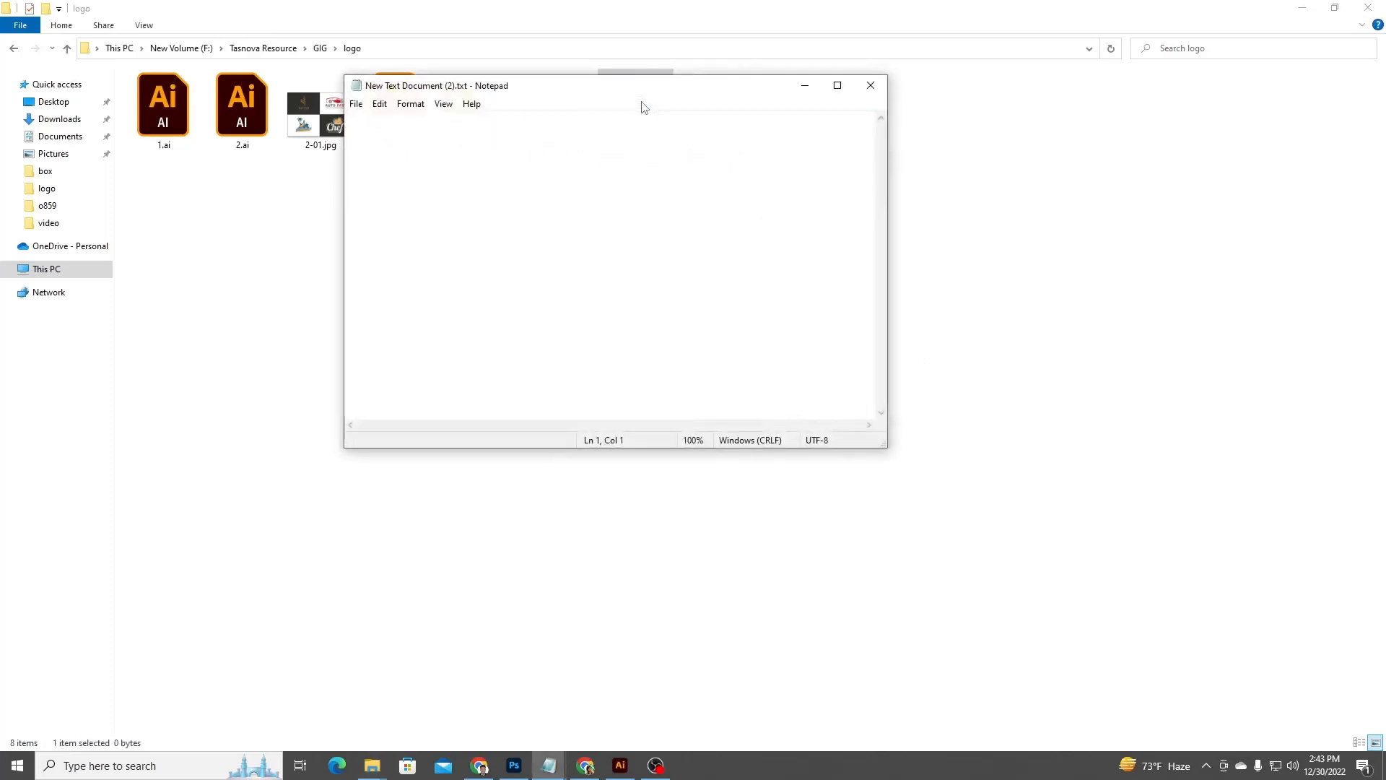
pyautogui.click(870, 86)
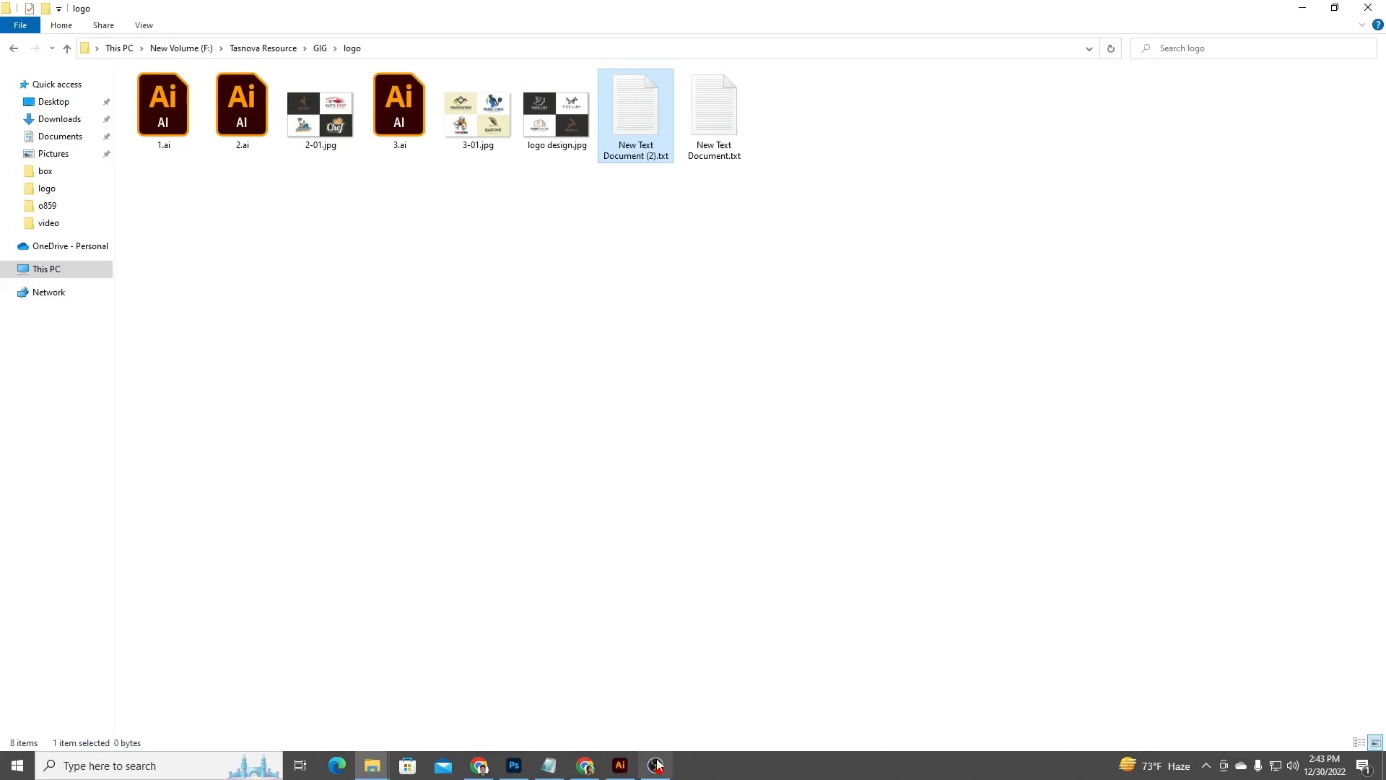
# Open the existing keyword list in Notepad and append "logo maker; logo designer;" to its end.
pyautogui.click(549, 764)
pyautogui.click(847, 87)
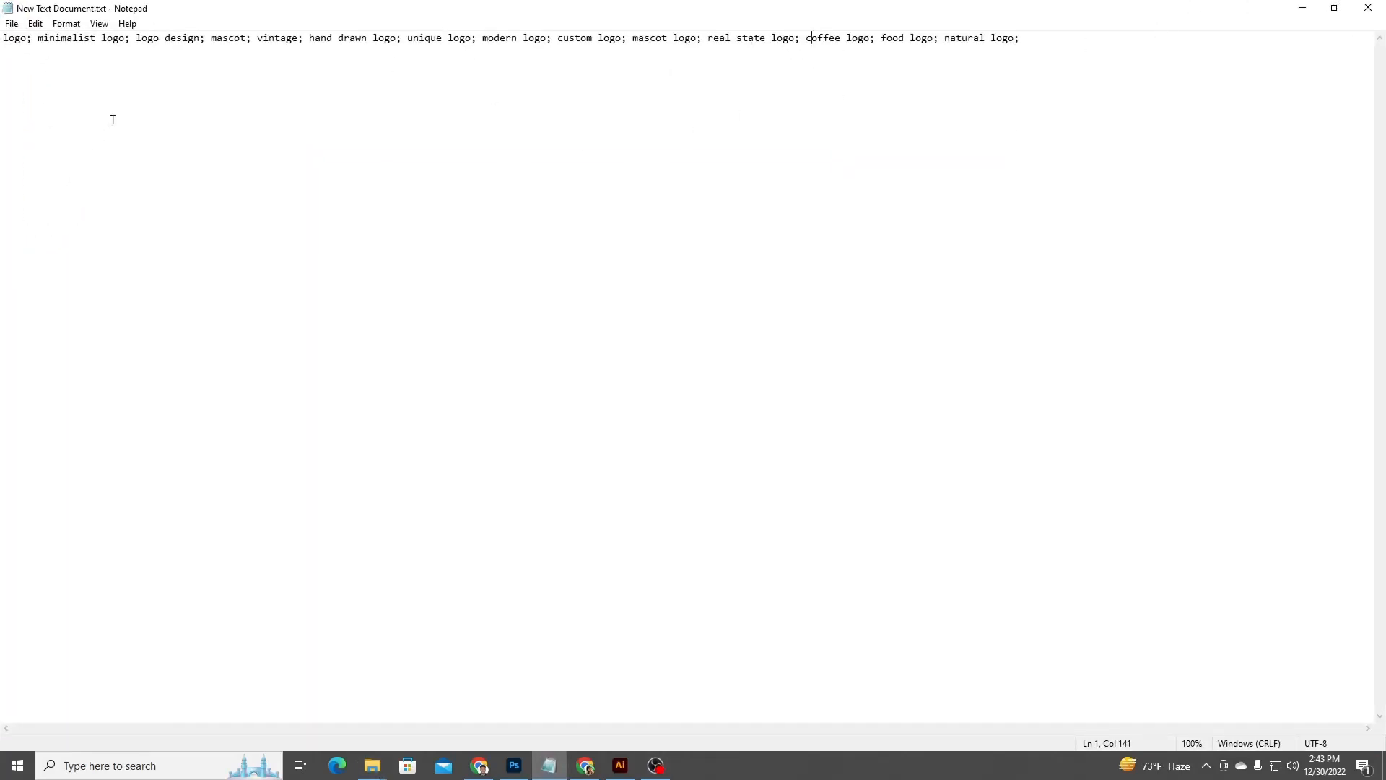
pyautogui.moveTo(31, 40); pyautogui.dragTo(4, 39)
pyautogui.moveTo(130, 39); pyautogui.dragTo(298, 39)
pyautogui.click(299, 39)
pyautogui.click(1036, 41)
pyautogui.click(1022, 39)
pyautogui.write('logo ma')
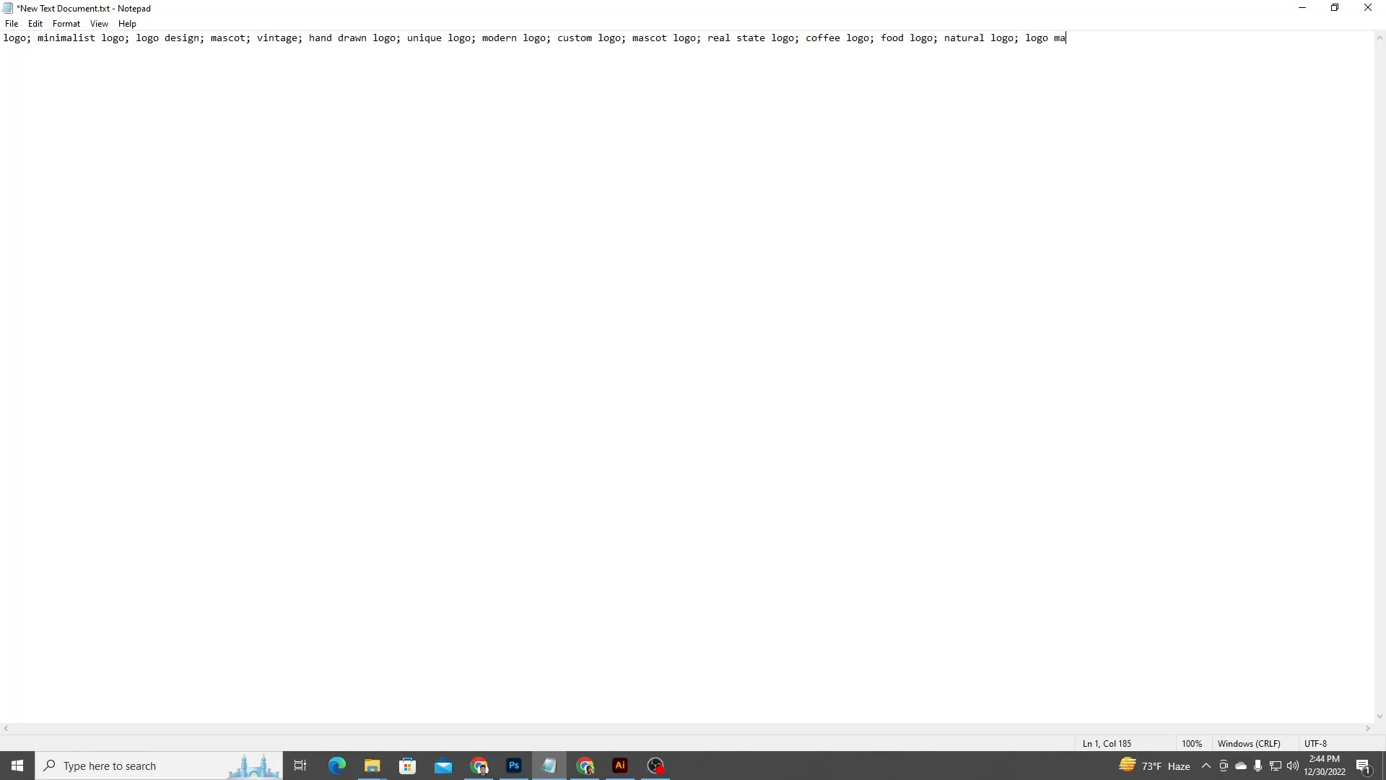
pyautogui.write('ker; logo designer; professional ')
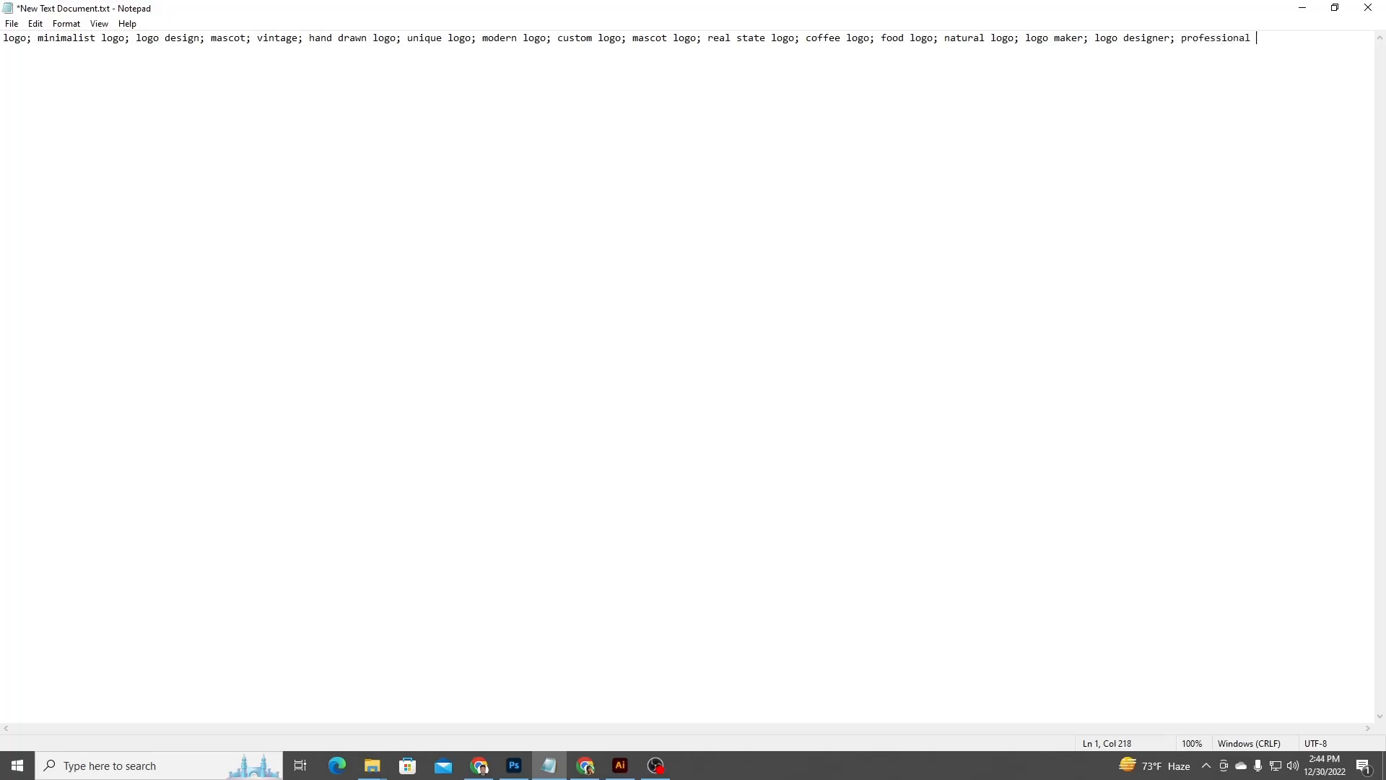
pyautogui.write('logo designer')
# Append "professional logo designer;" to the end of the keyword list.
pyautogui.moveTo(1337, 41); pyautogui.dragTo(3, 60)
pyautogui.click(941, 40)
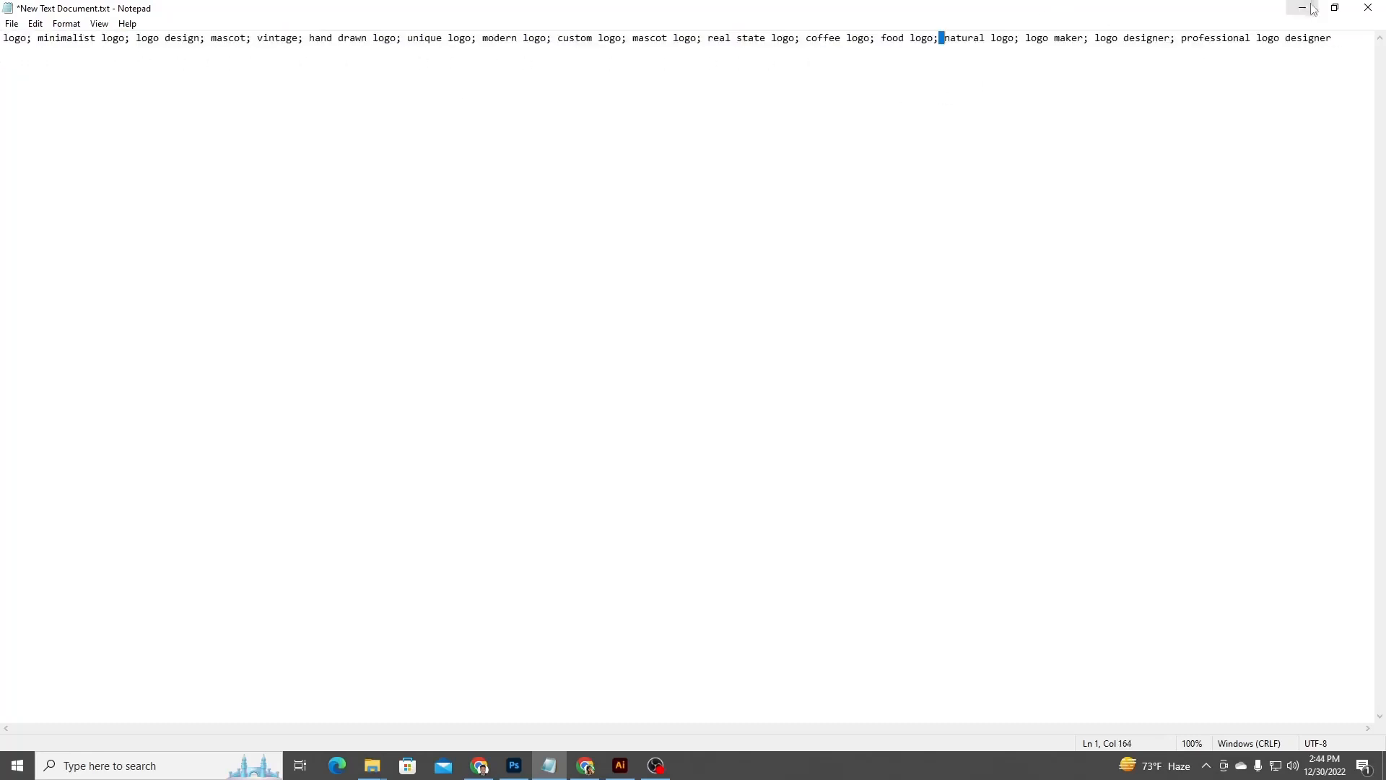
pyautogui.click(1336, 41)
pyautogui.write(';')
# Copy the whole keyword list and paste it into the Tags property of logo design.jpg.
pyautogui.hotkey('ctrl', 'a')
pyautogui.hotkey('ctrl', 'c')
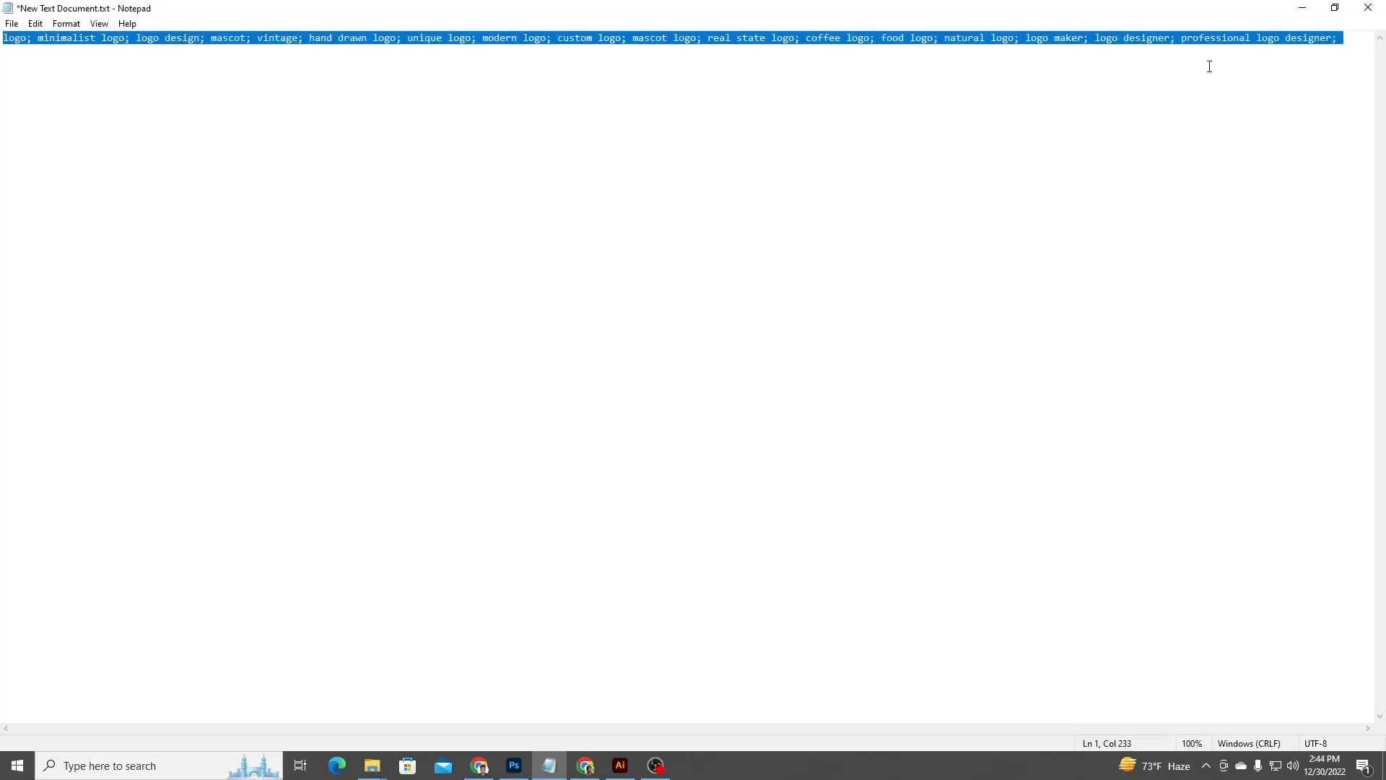
pyautogui.click(371, 765)
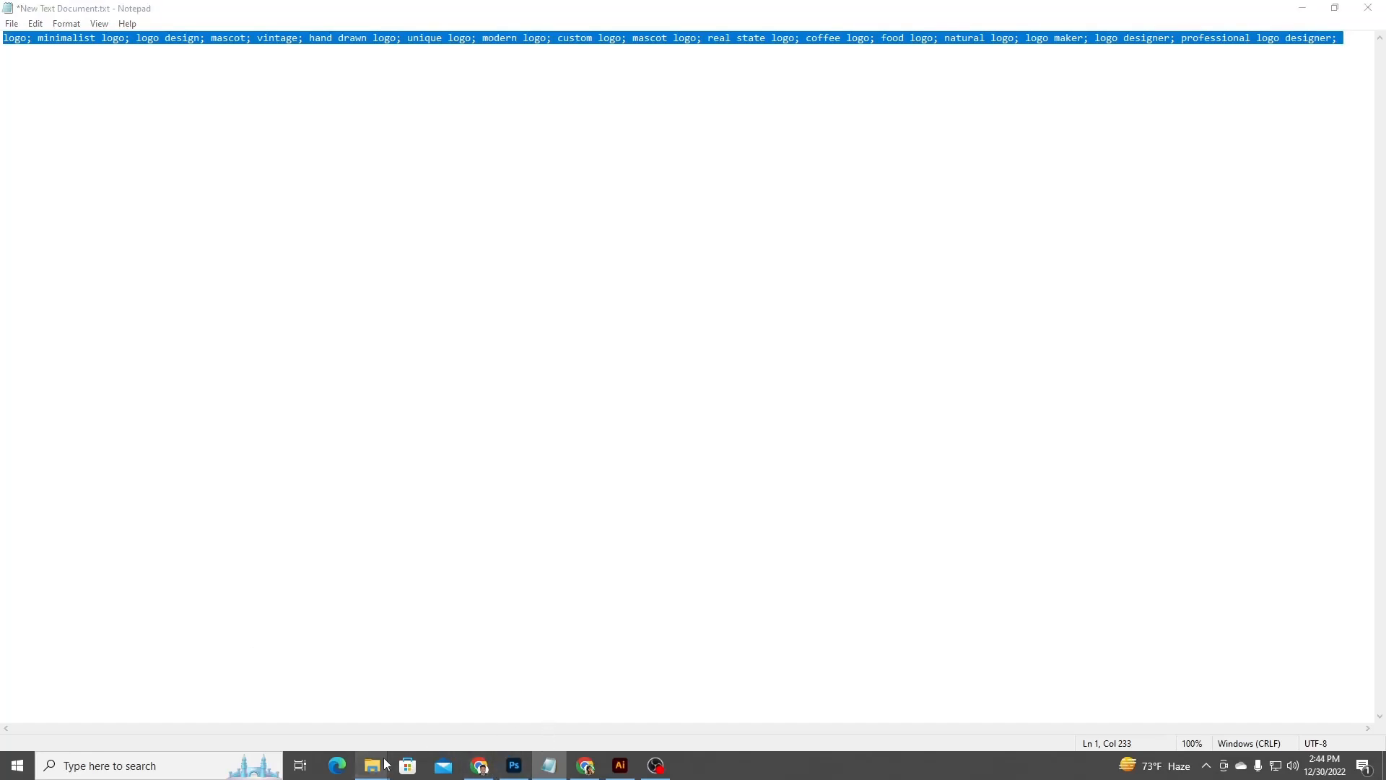
pyautogui.click(457, 684)
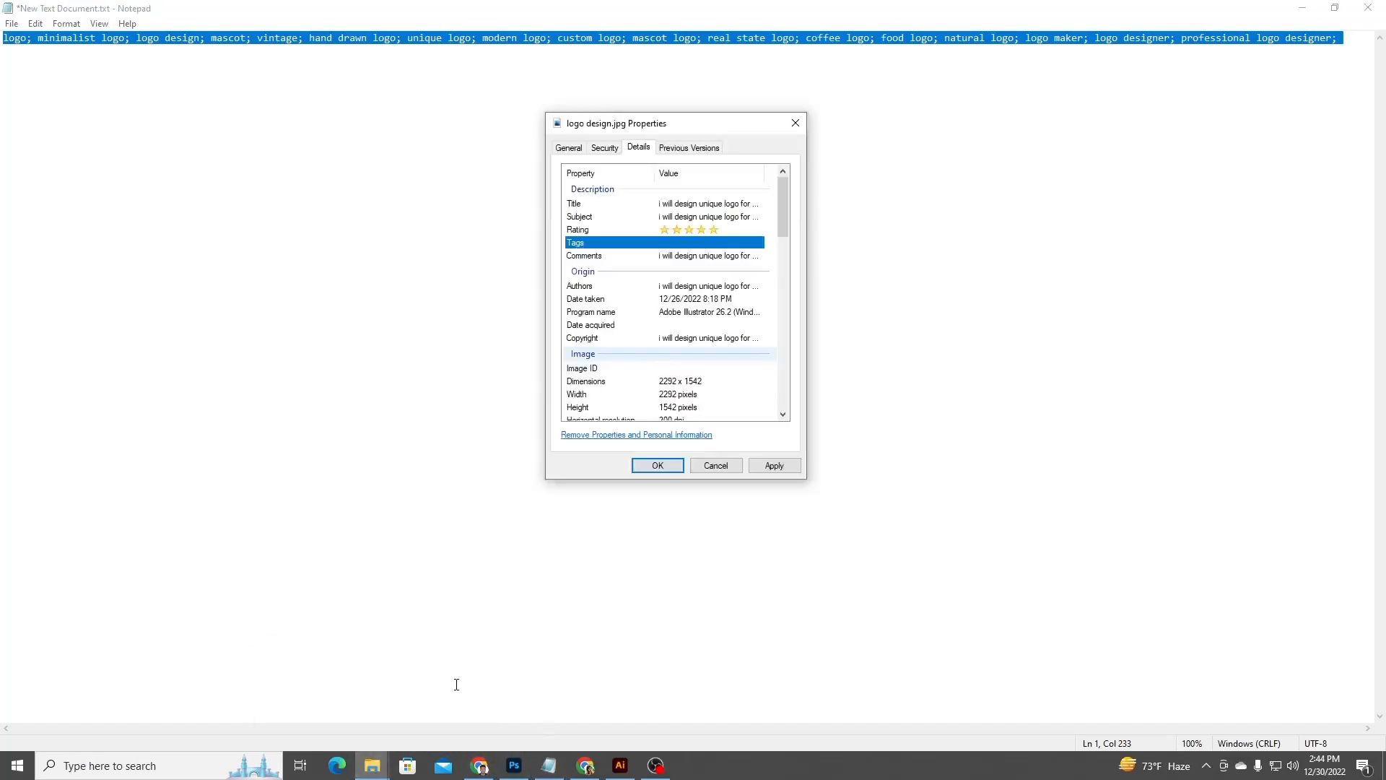
pyautogui.click(701, 242)
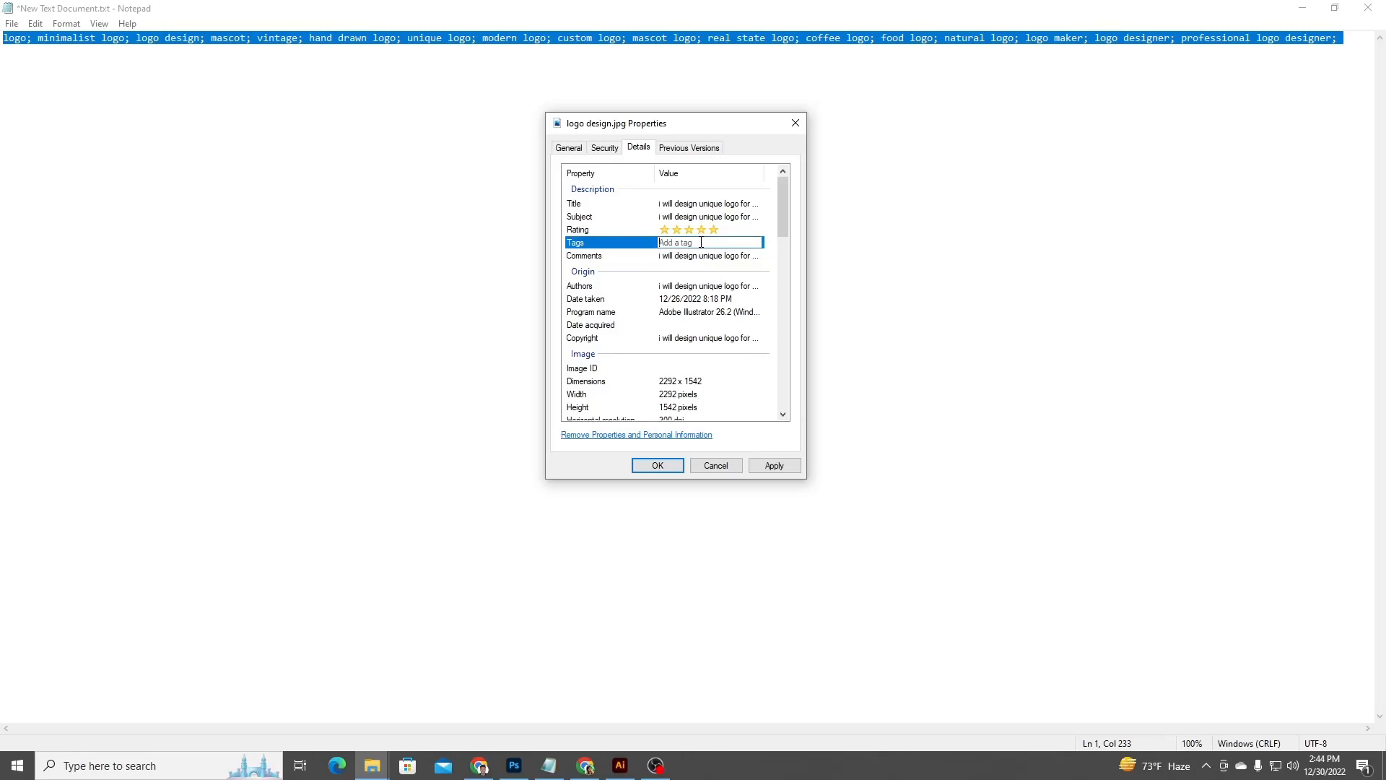
pyautogui.hotkey('ctrl', 'v')
pyautogui.click(745, 336)
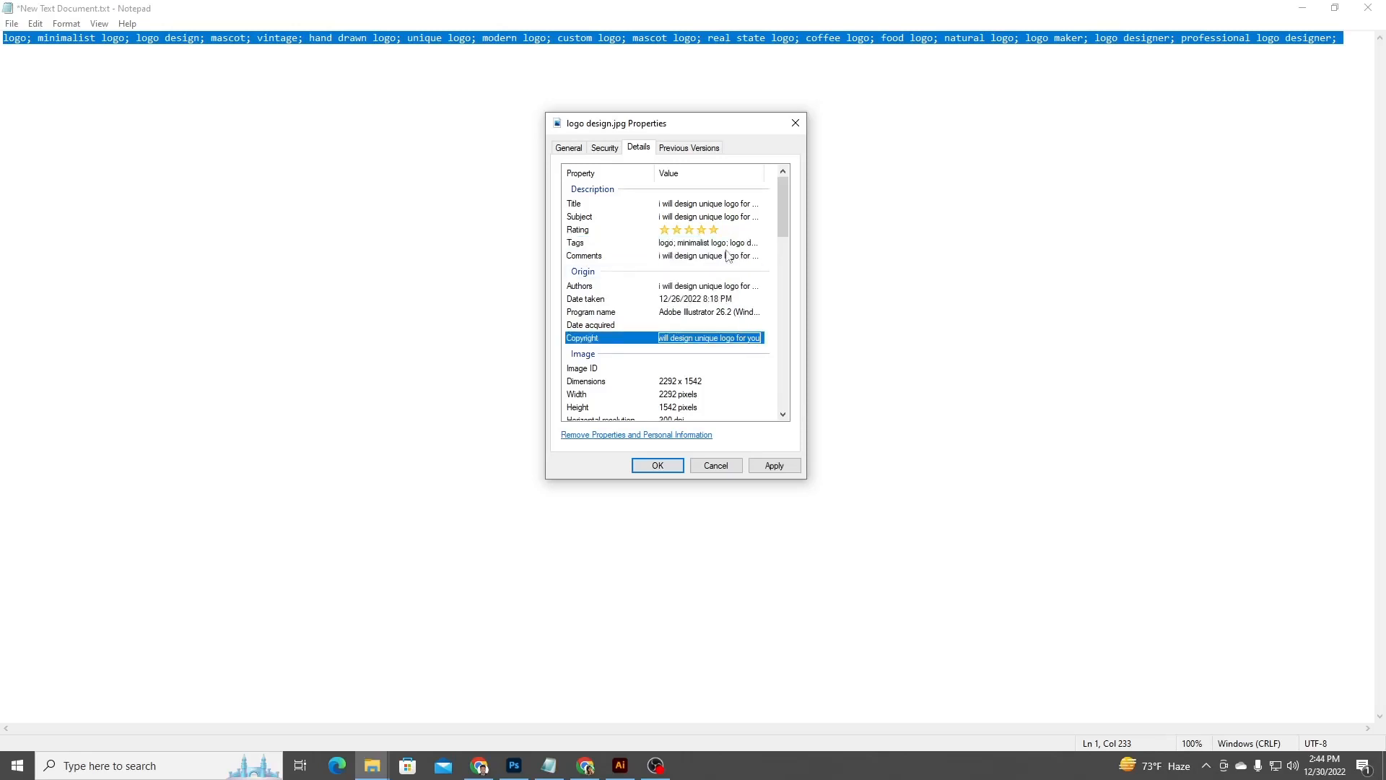
# Review the pasted keywords in the Tags property and apply the property changes to logo design.jpg.
pyautogui.click(727, 248)
pyautogui.click(727, 249)
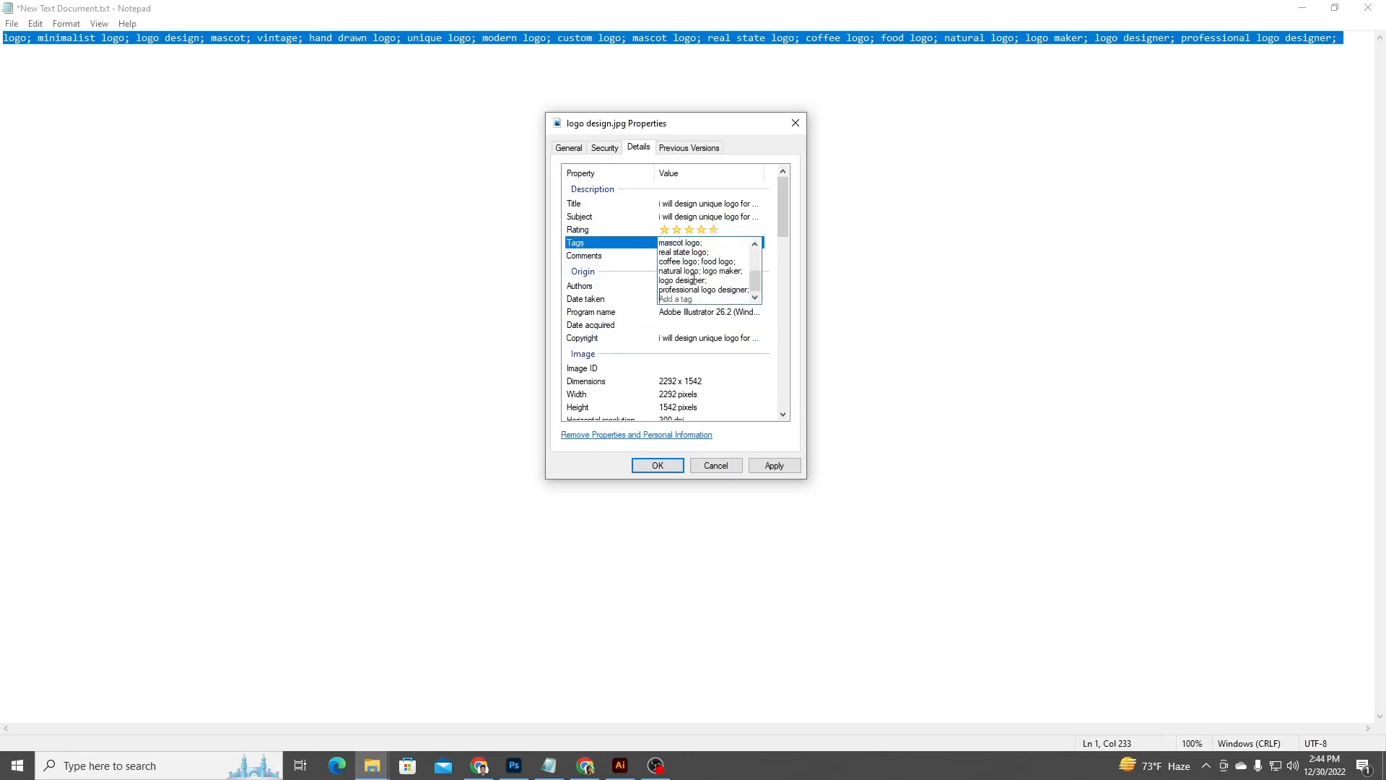
pyautogui.scroll(3, 738, 287)
pyautogui.scroll(-3, 738, 287)
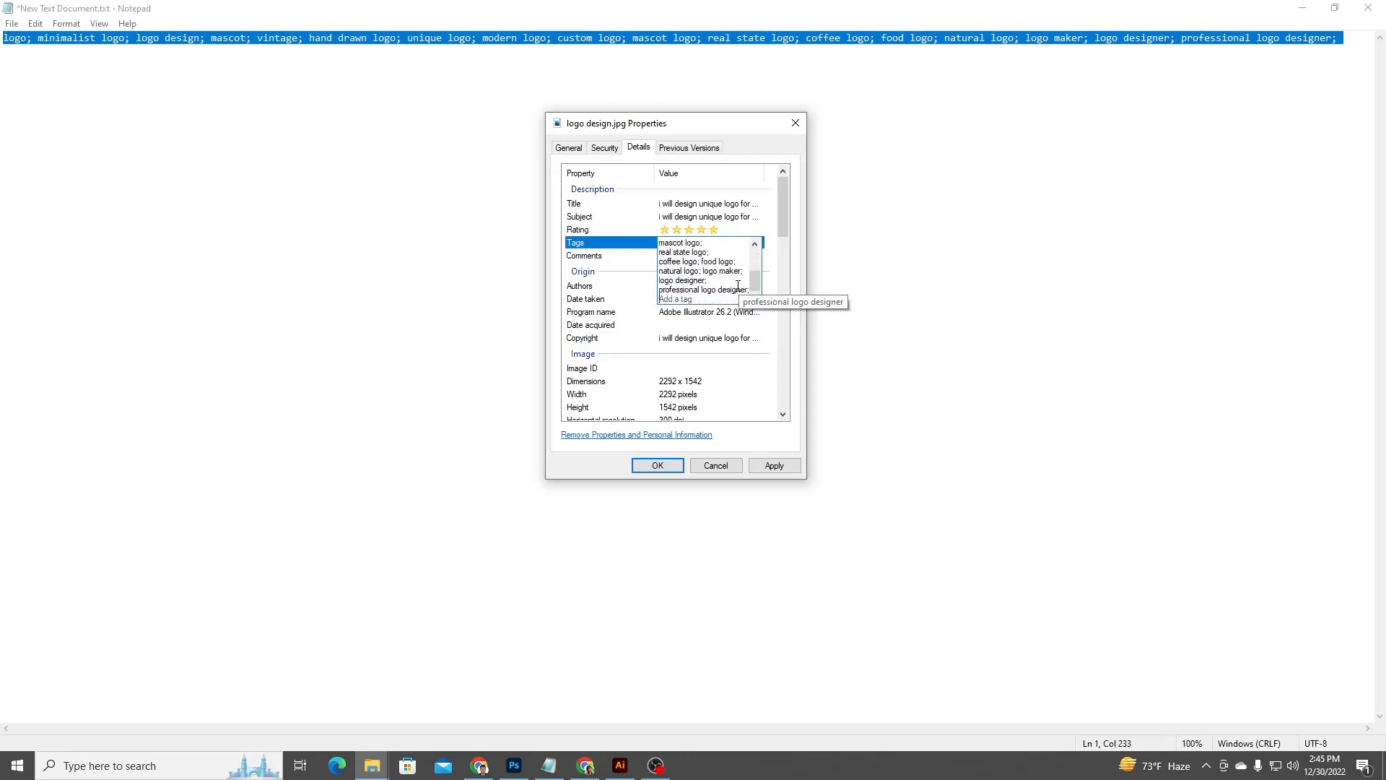
pyautogui.click(762, 469)
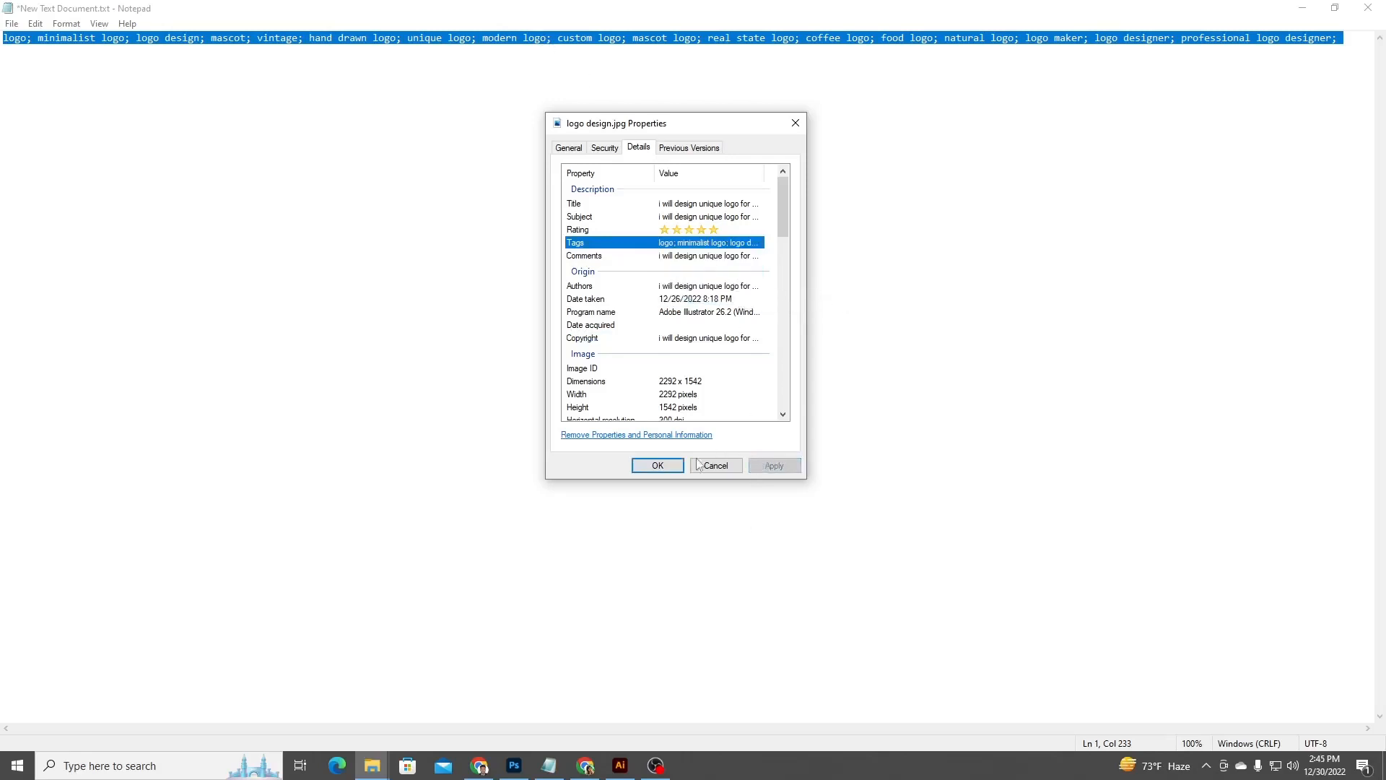
pyautogui.click(668, 469)
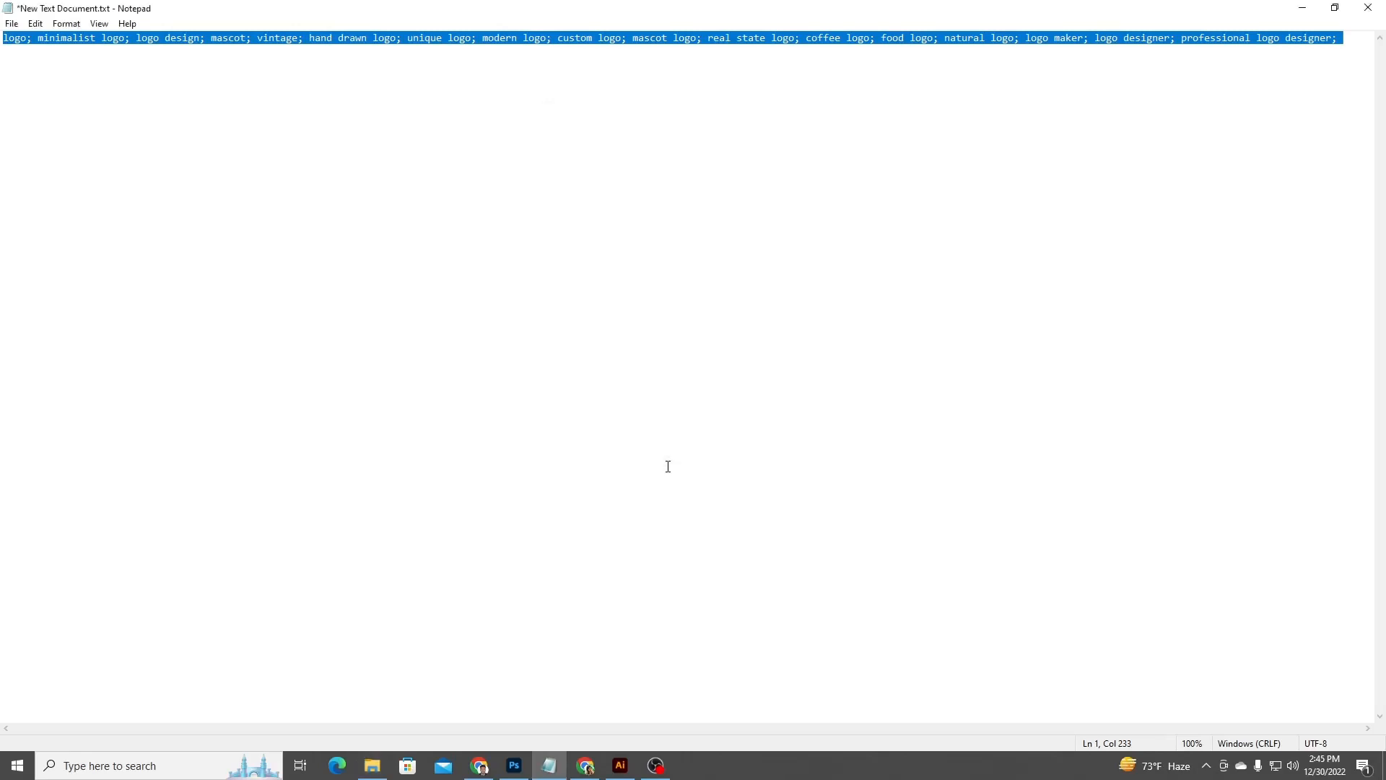
pyautogui.click(642, 354)
pyautogui.click(372, 765)
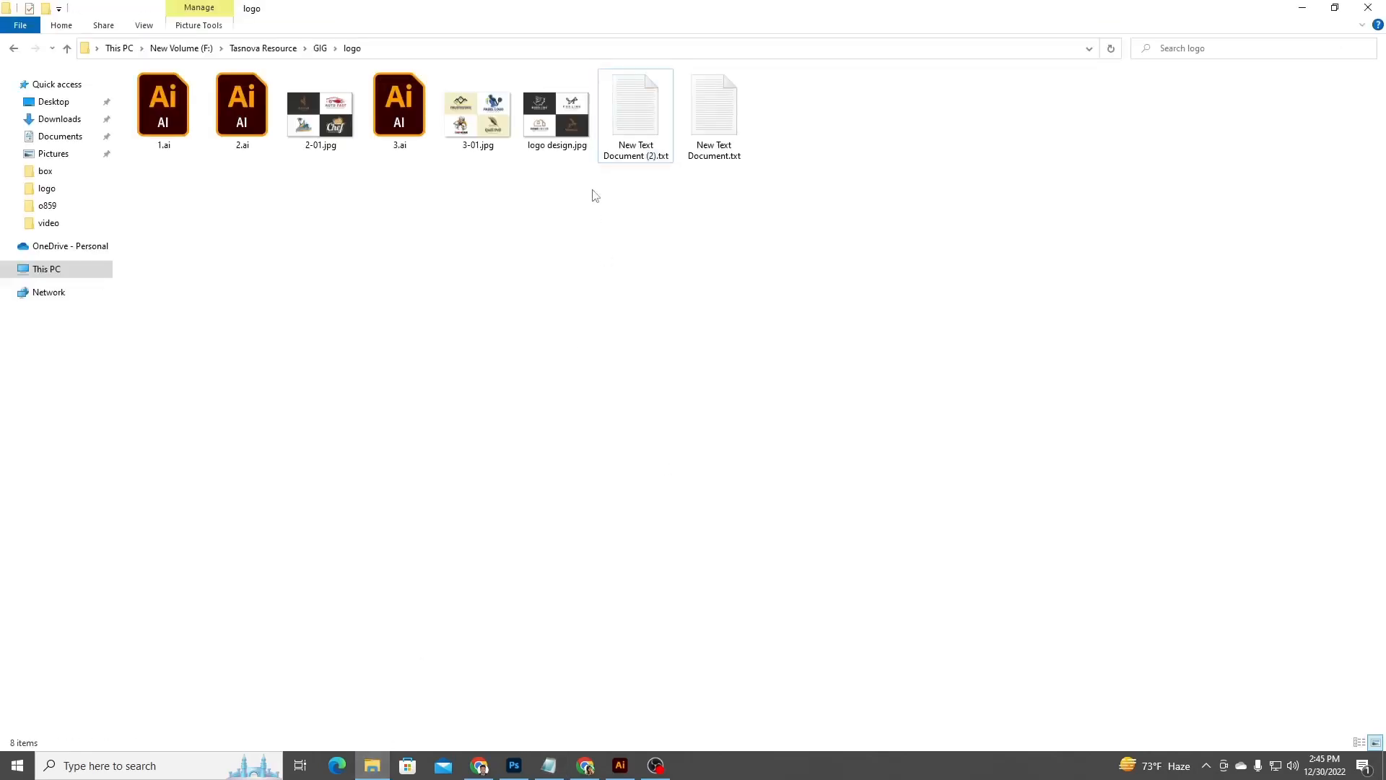
pyautogui.click(554, 110)
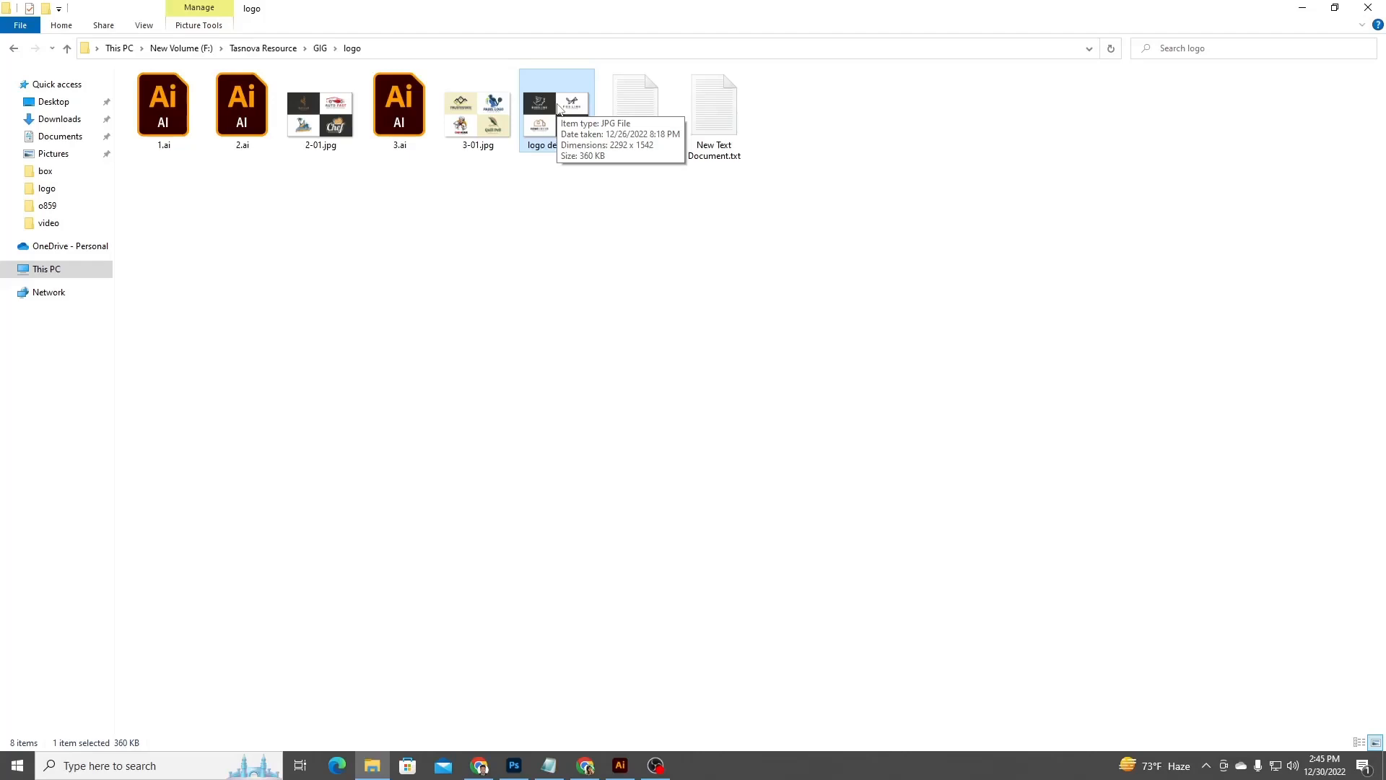
pyautogui.click(677, 368)
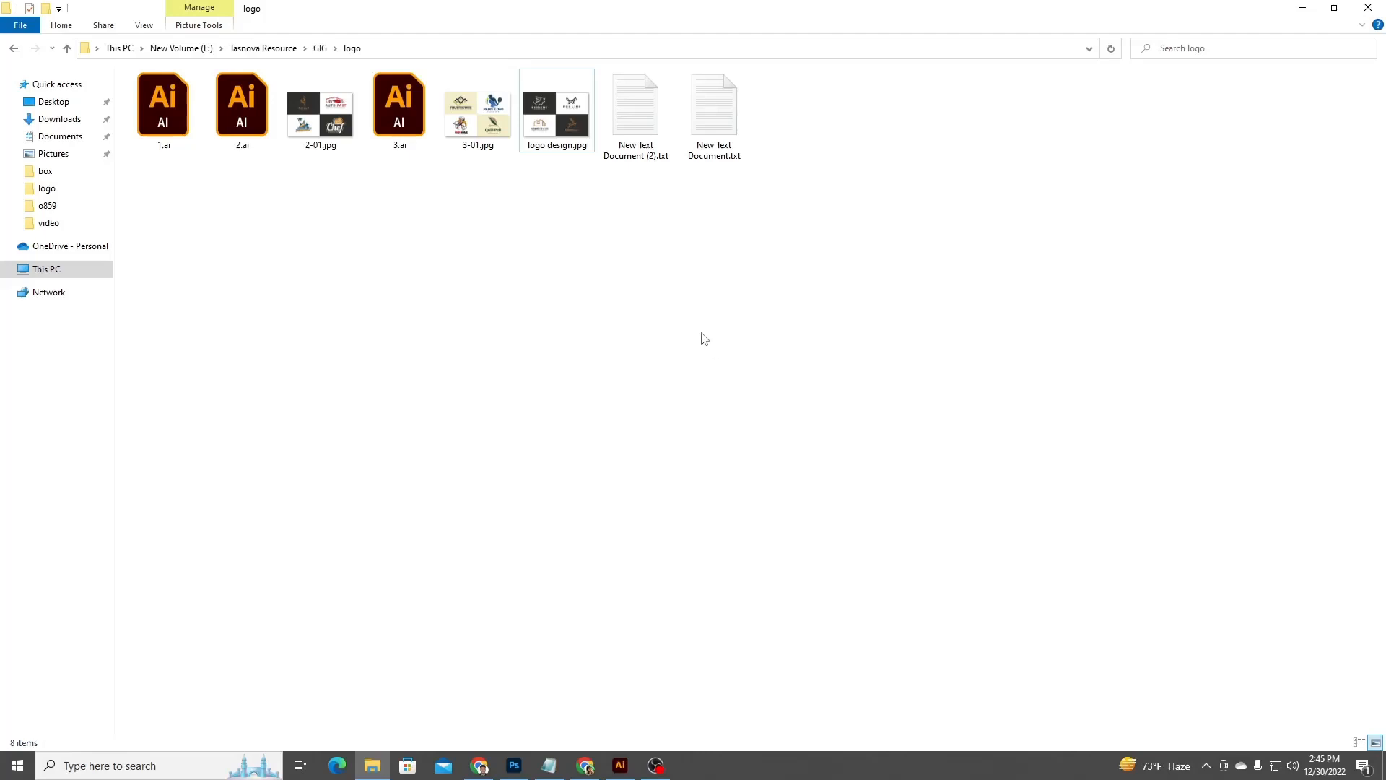
# Switch to Illustrator, open File Info for 1.ai and set the Document Title to "I will design minimalist logo for you".
pyautogui.click(619, 765)
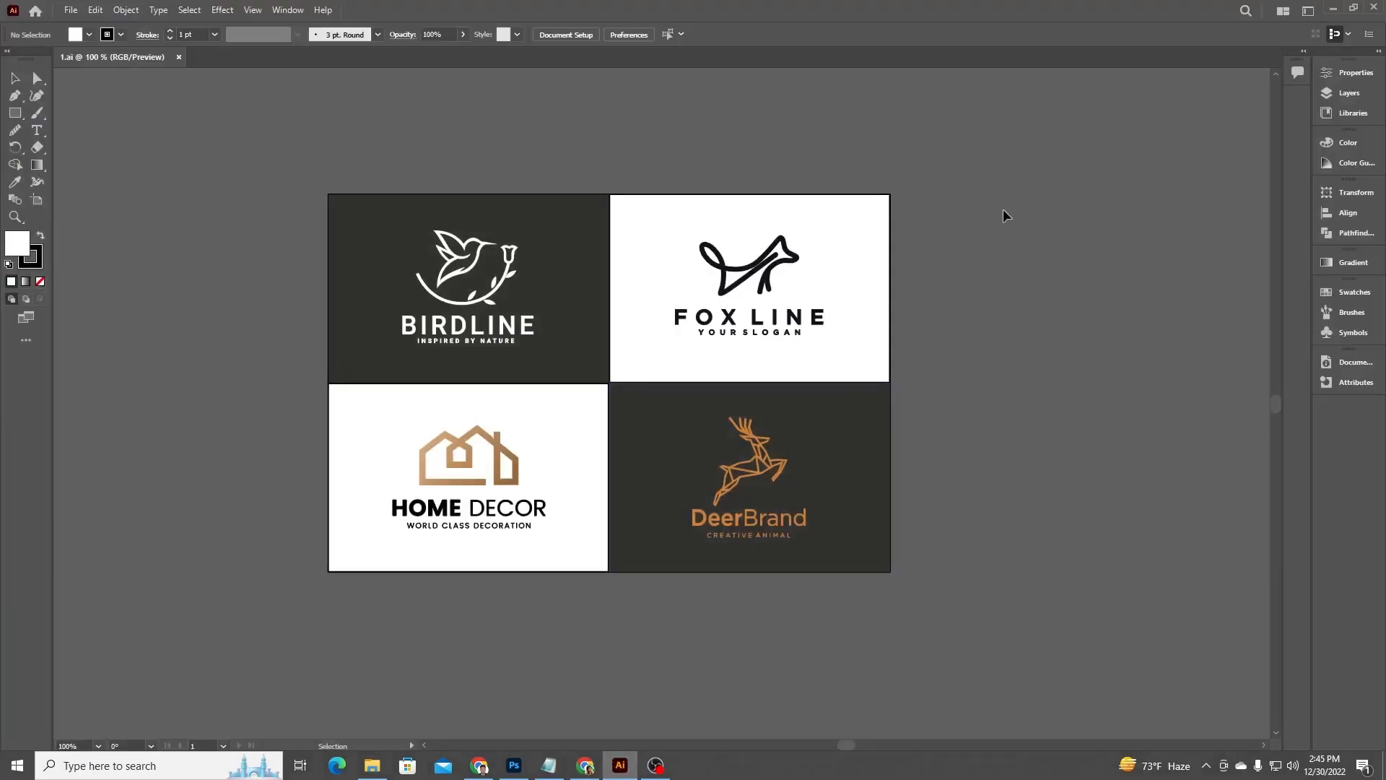
pyautogui.hotkey('ctrl', '+')
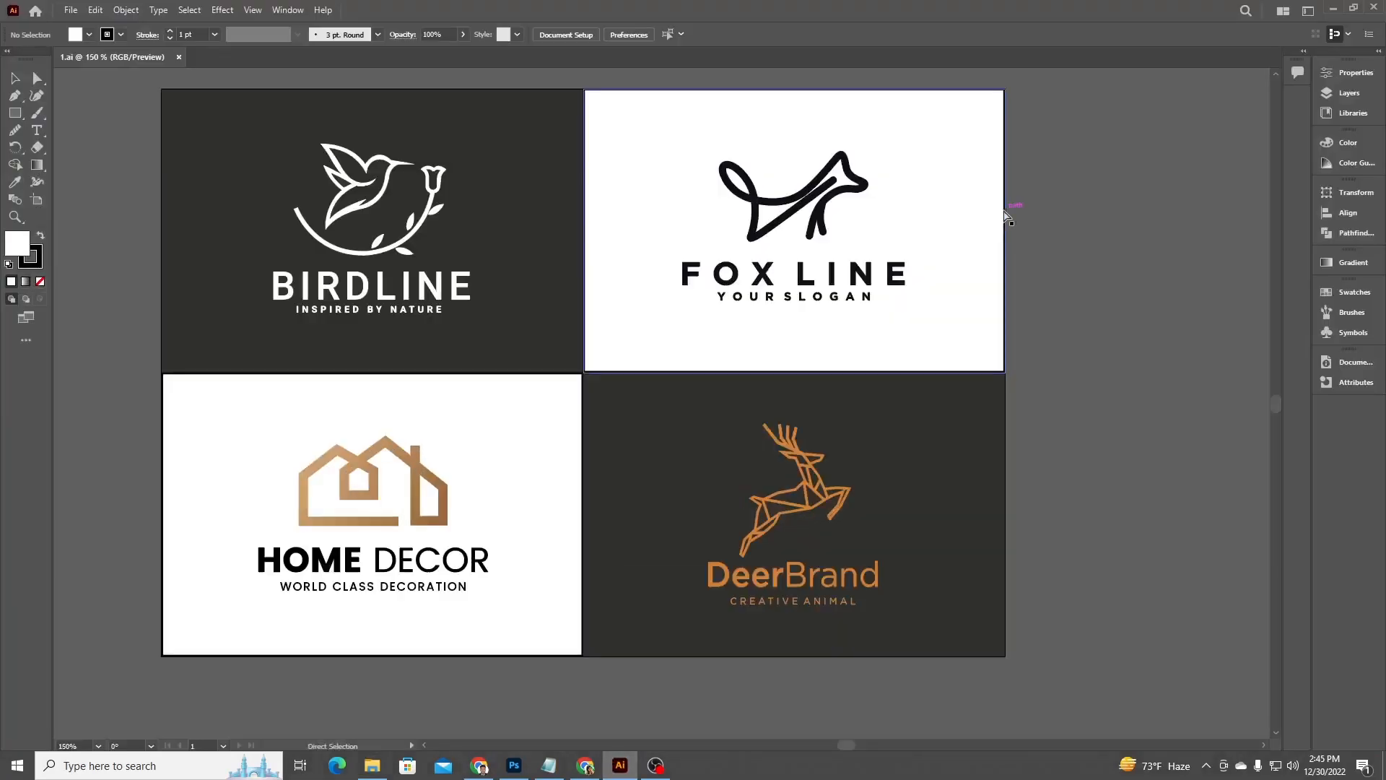
pyautogui.hotkey('ctrl', '-')
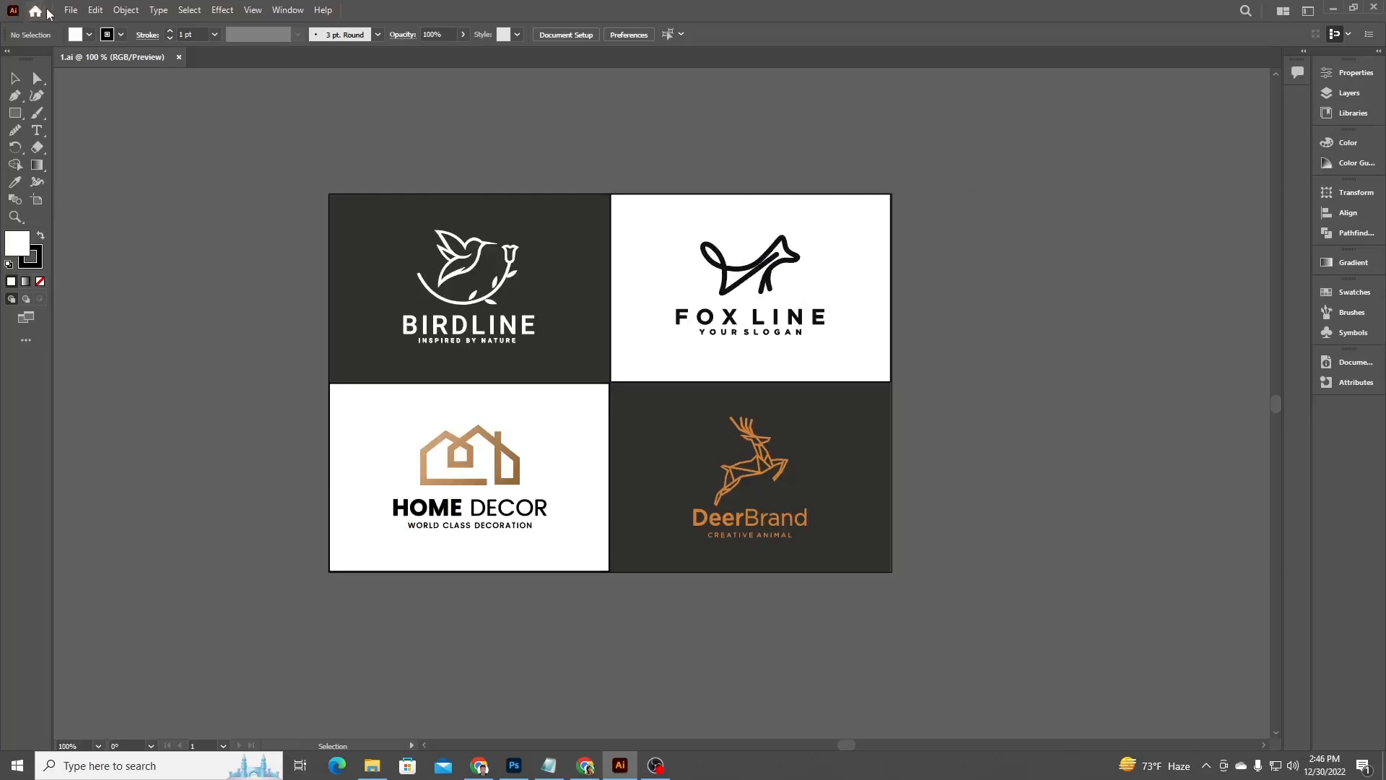
pyautogui.click(72, 10)
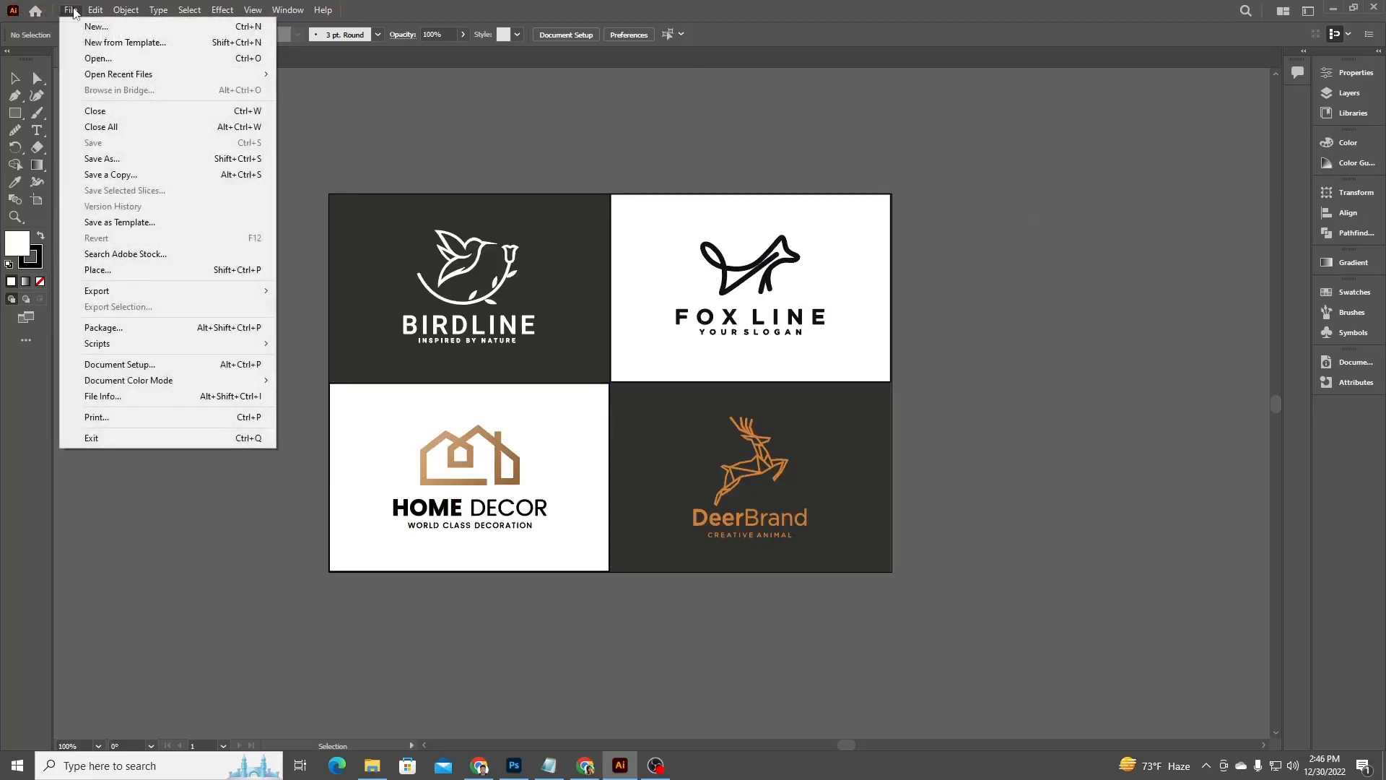
pyautogui.click(820, 143)
pyautogui.click(66, 11)
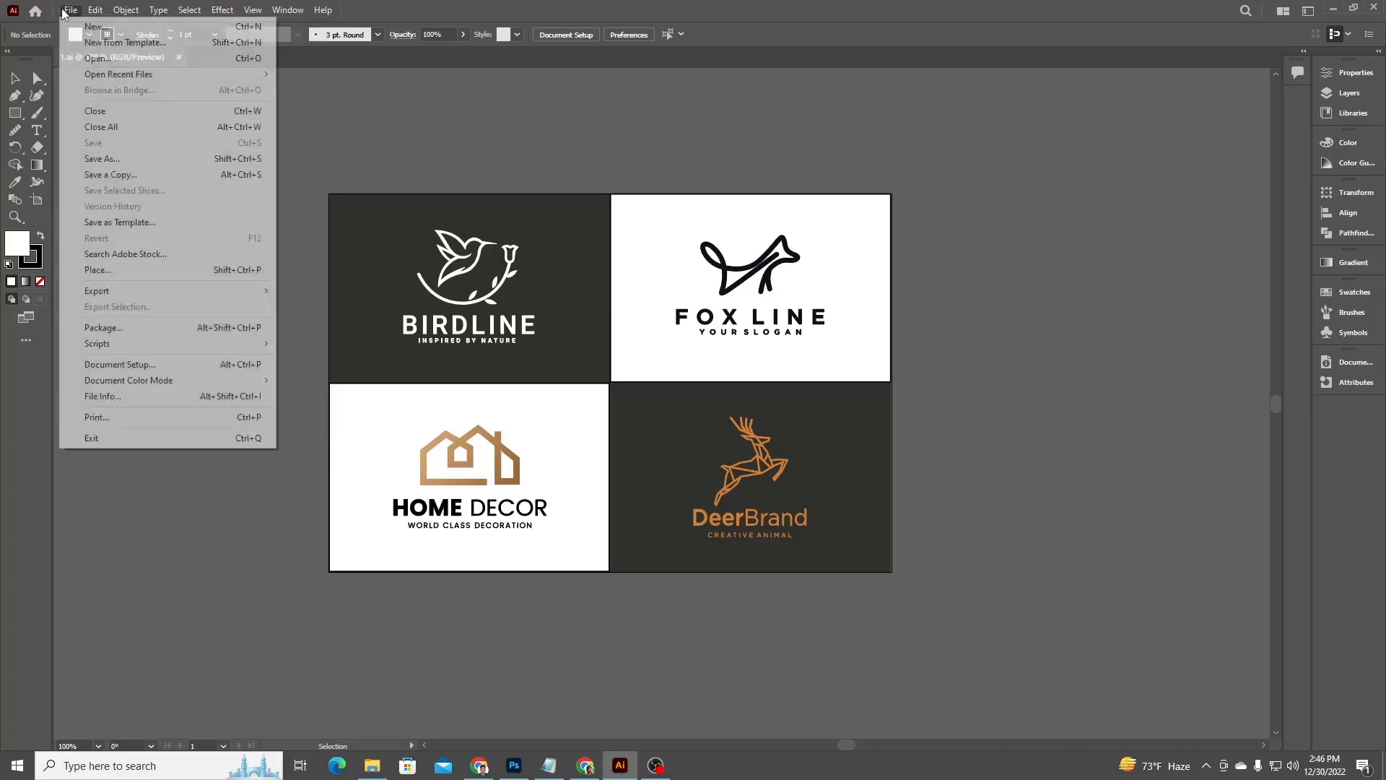
pyautogui.click(122, 399)
pyautogui.moveTo(817, 144); pyautogui.dragTo(592, 155)
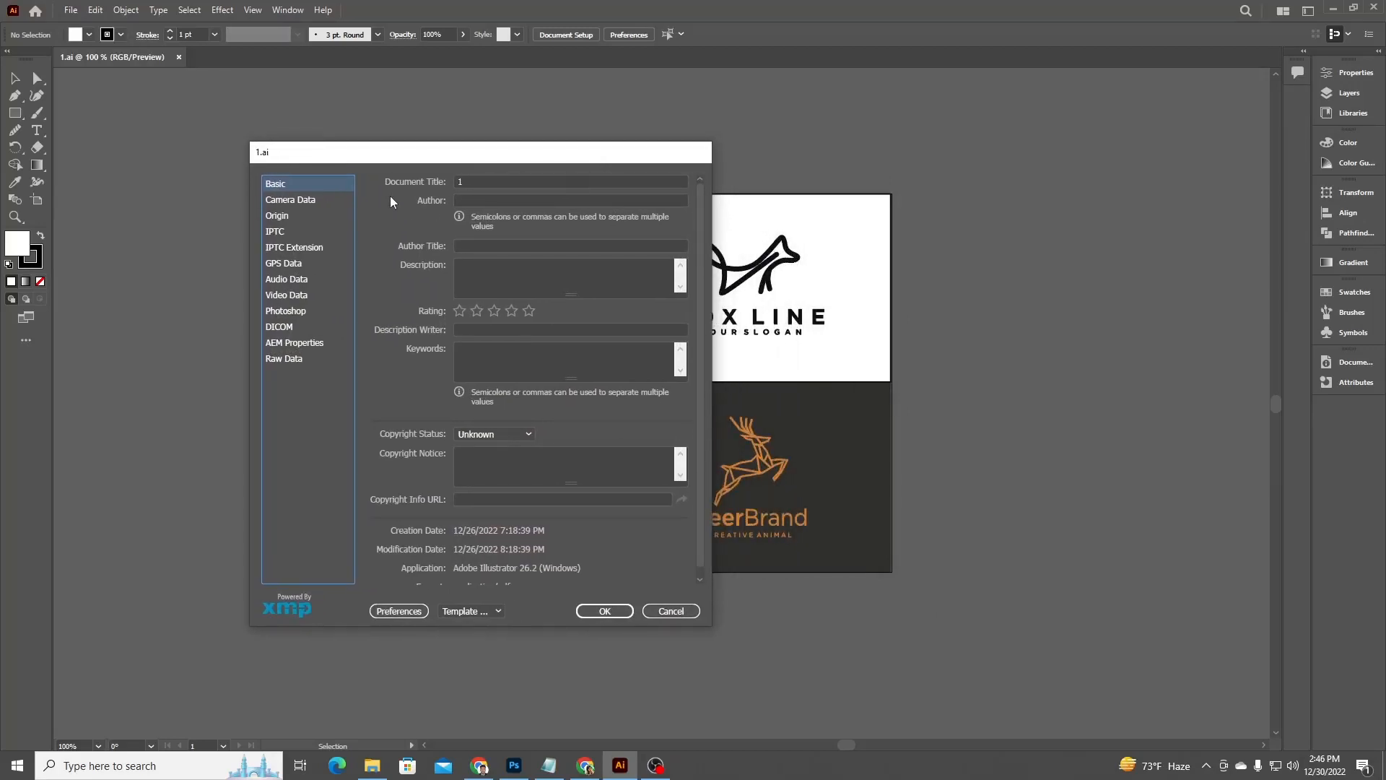
pyautogui.click(574, 182)
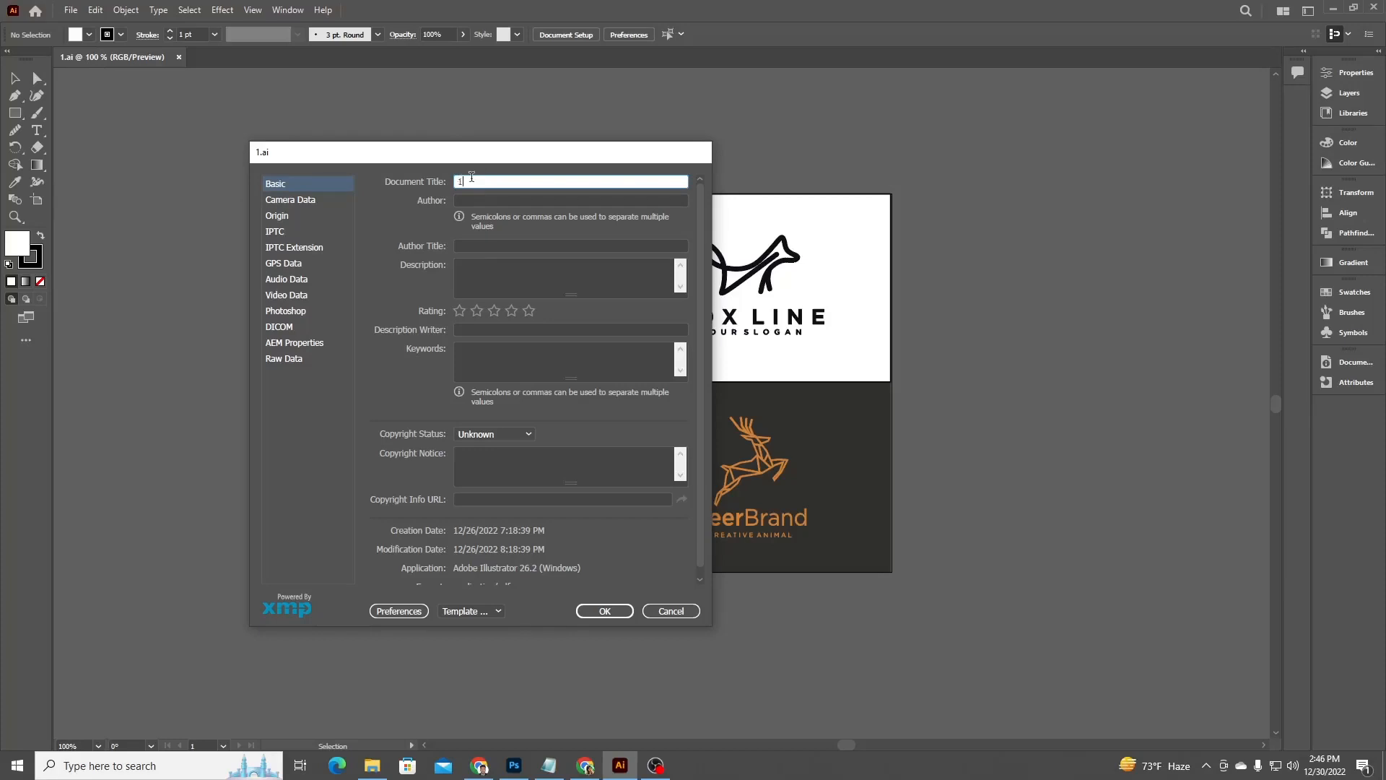
pyautogui.moveTo(471, 177); pyautogui.dragTo(445, 185)
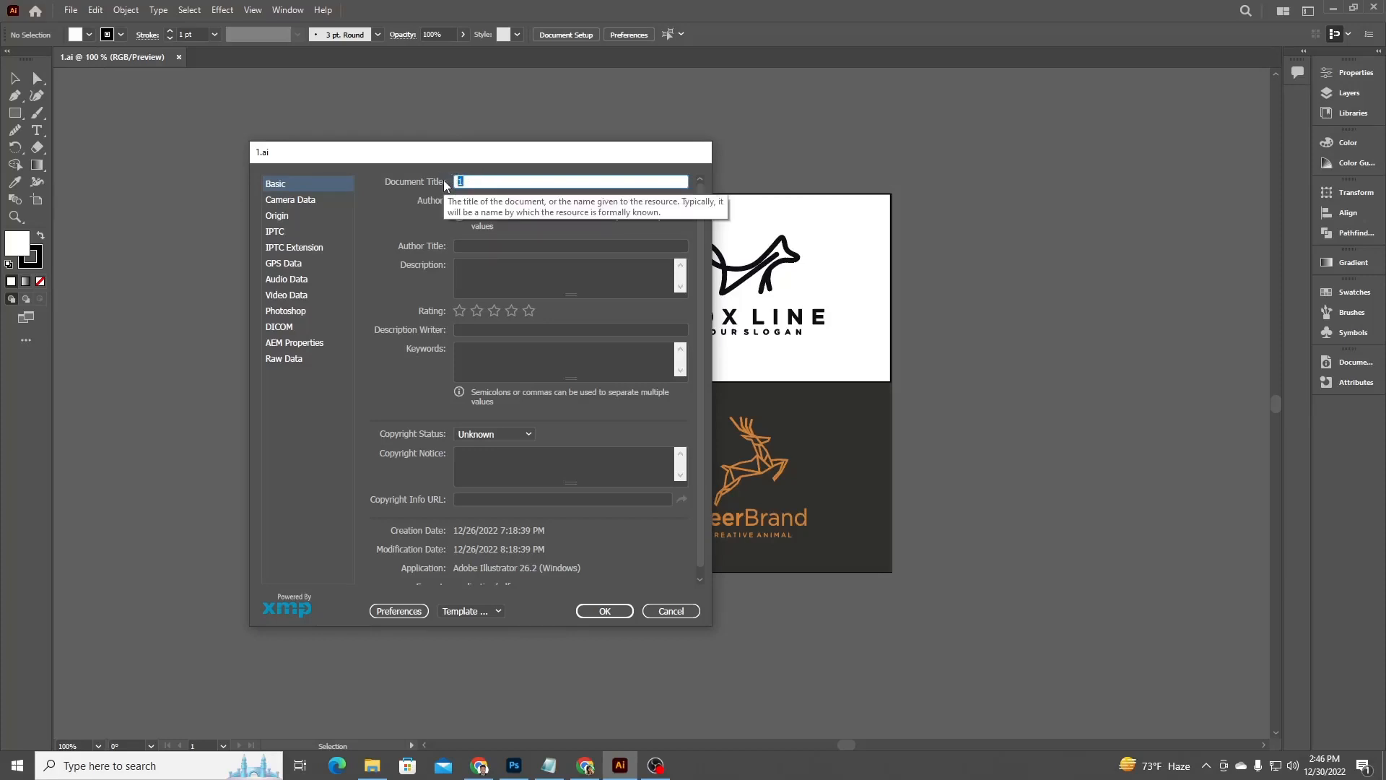
pyautogui.write('I willl design minimalist logo for you')
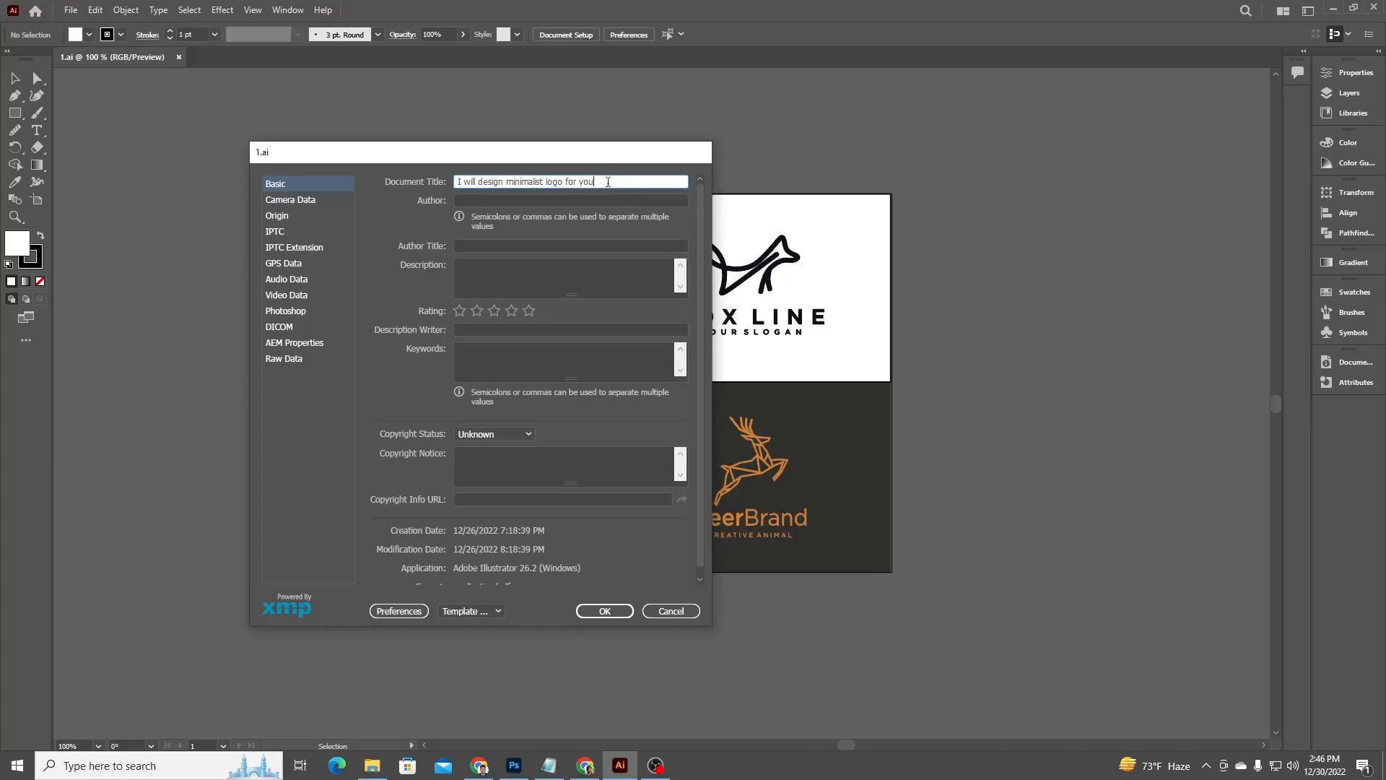
# Copy the title and paste it into Author, Author Title, Description, Description Writer, Copyright Notice and Copyright Info URL.
pyautogui.hotkey('ctrl', 'a')
pyautogui.hotkey('ctrl', 'c')
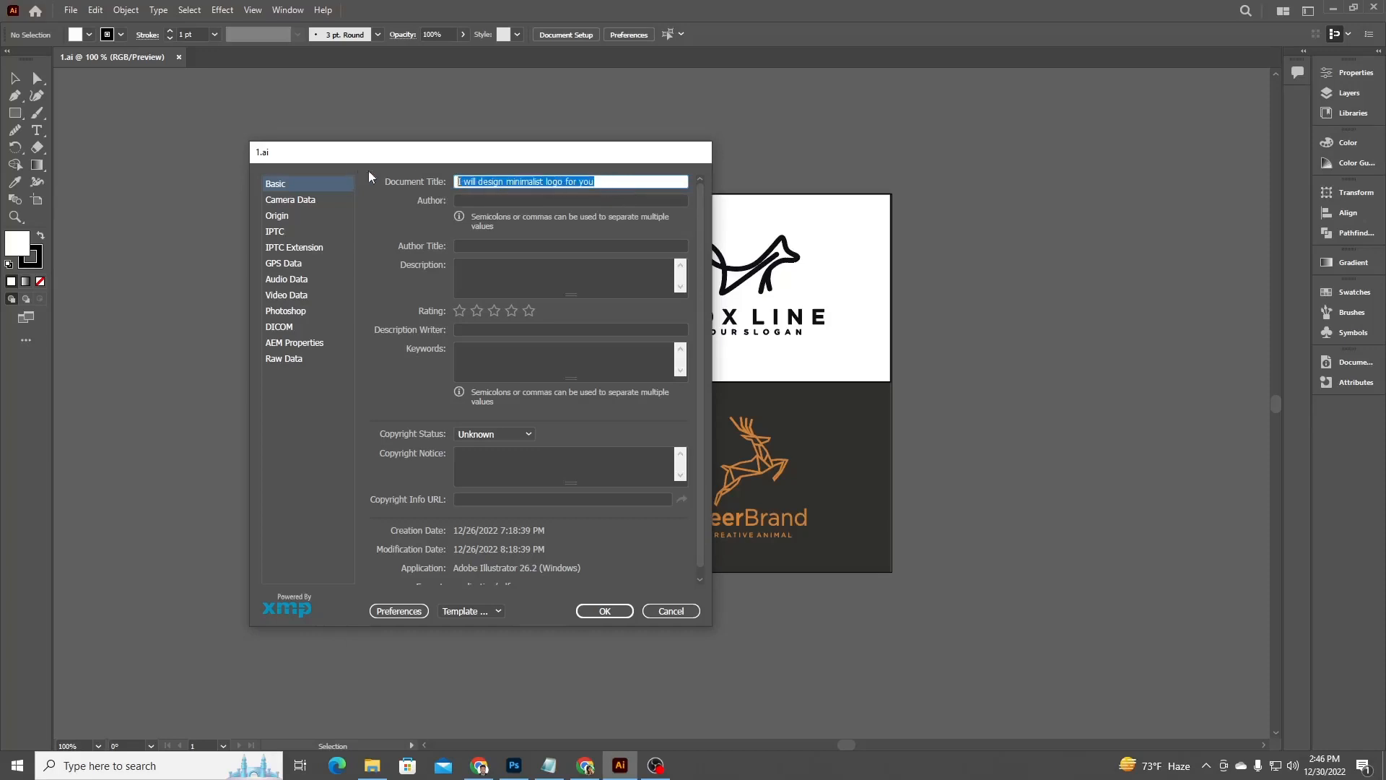
pyautogui.click(583, 200)
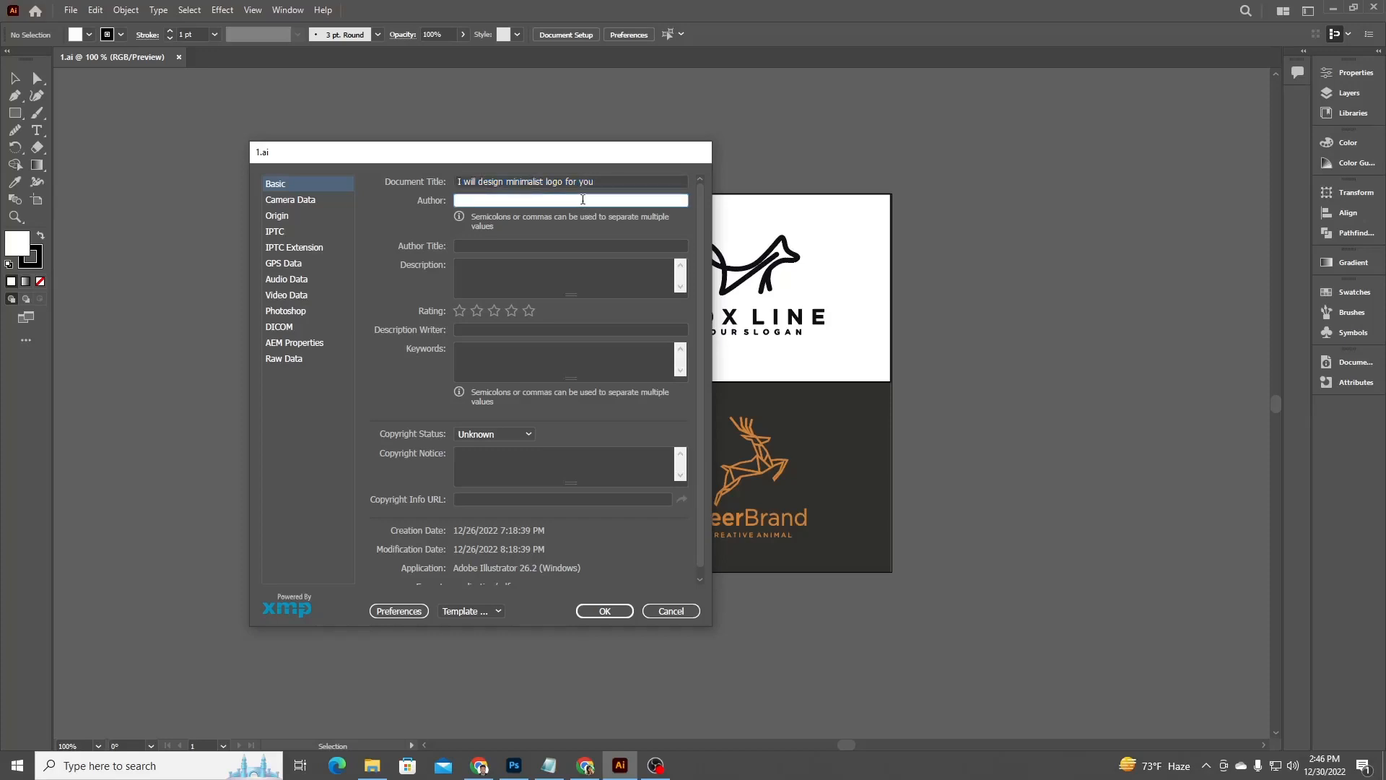
pyautogui.hotkey('ctrl', 'v')
pyautogui.click(516, 247)
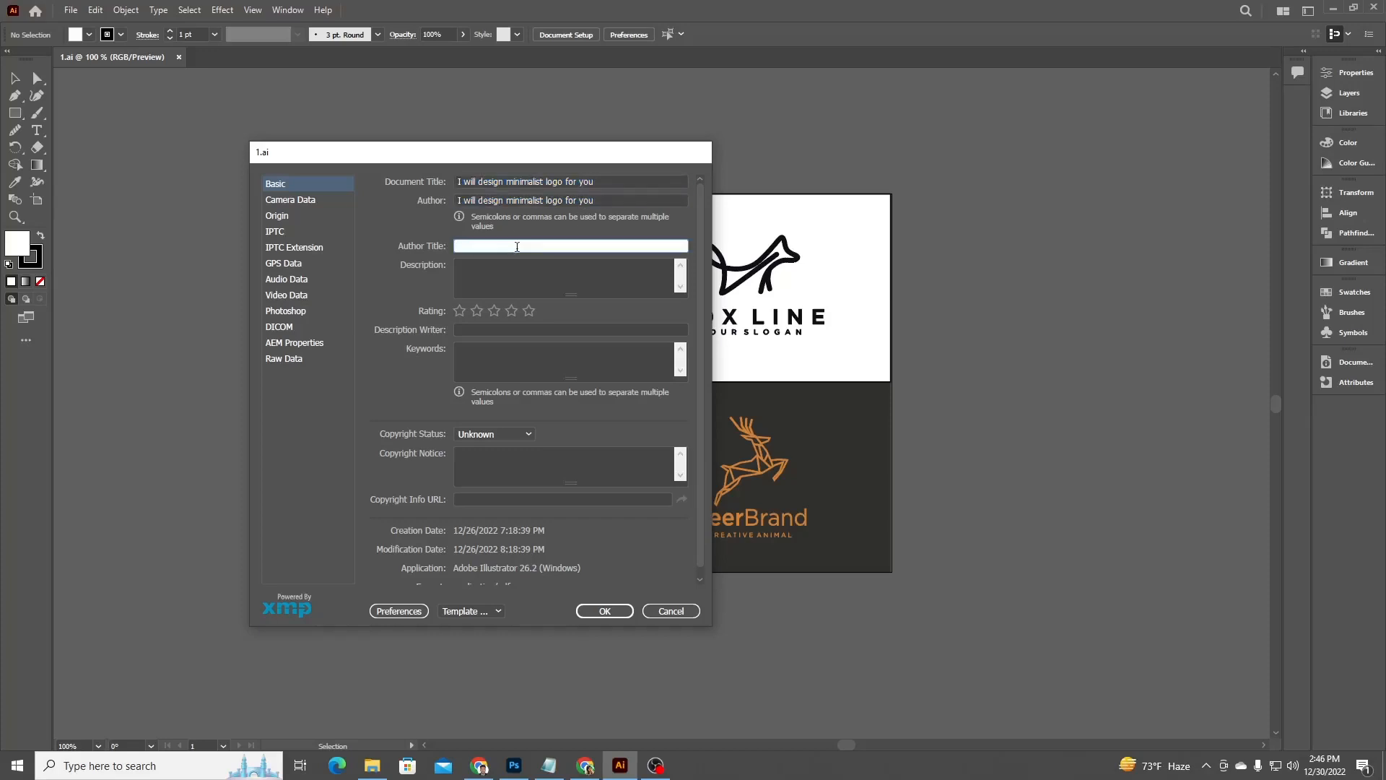
pyautogui.hotkey('ctrl', 'v')
pyautogui.click(525, 263)
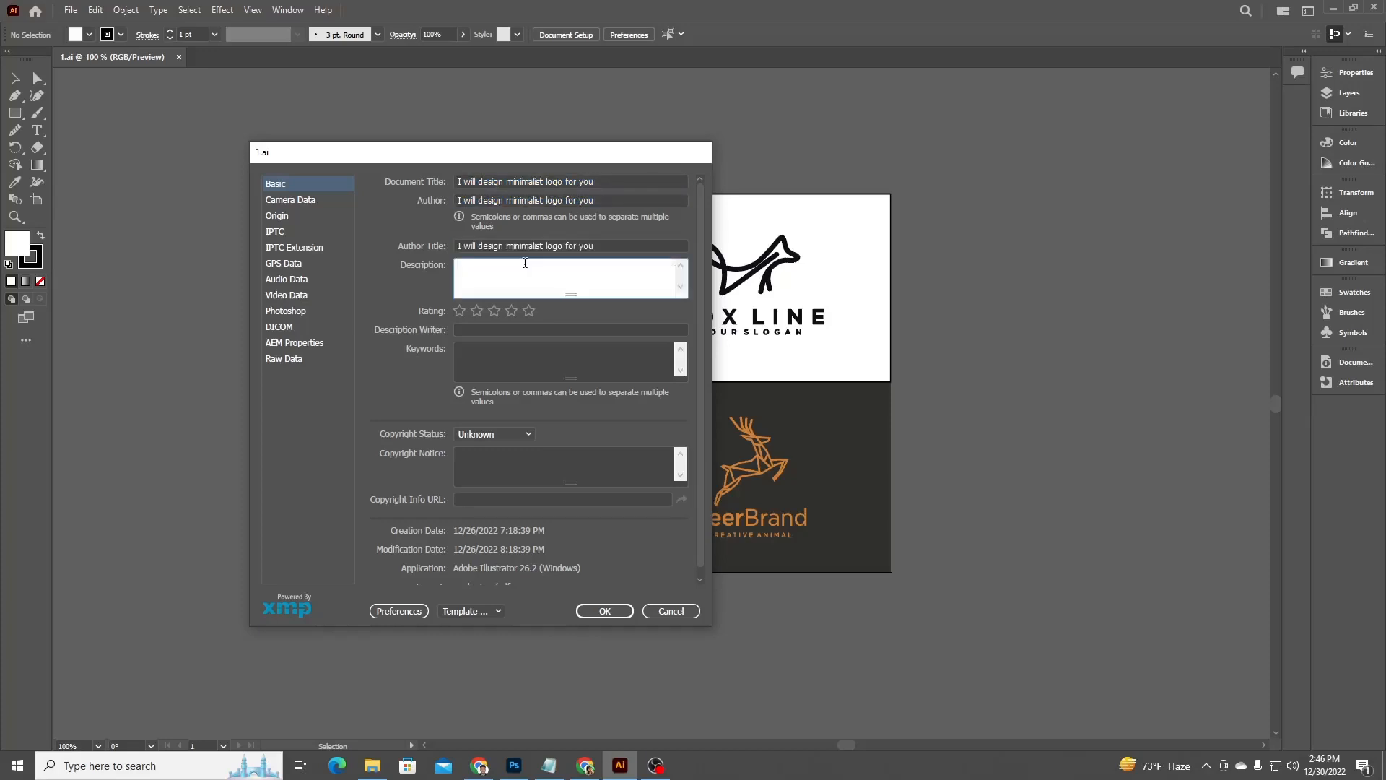
pyautogui.hotkey('ctrl', 'v')
pyautogui.click(471, 329)
pyautogui.hotkey('ctrl', 'v')
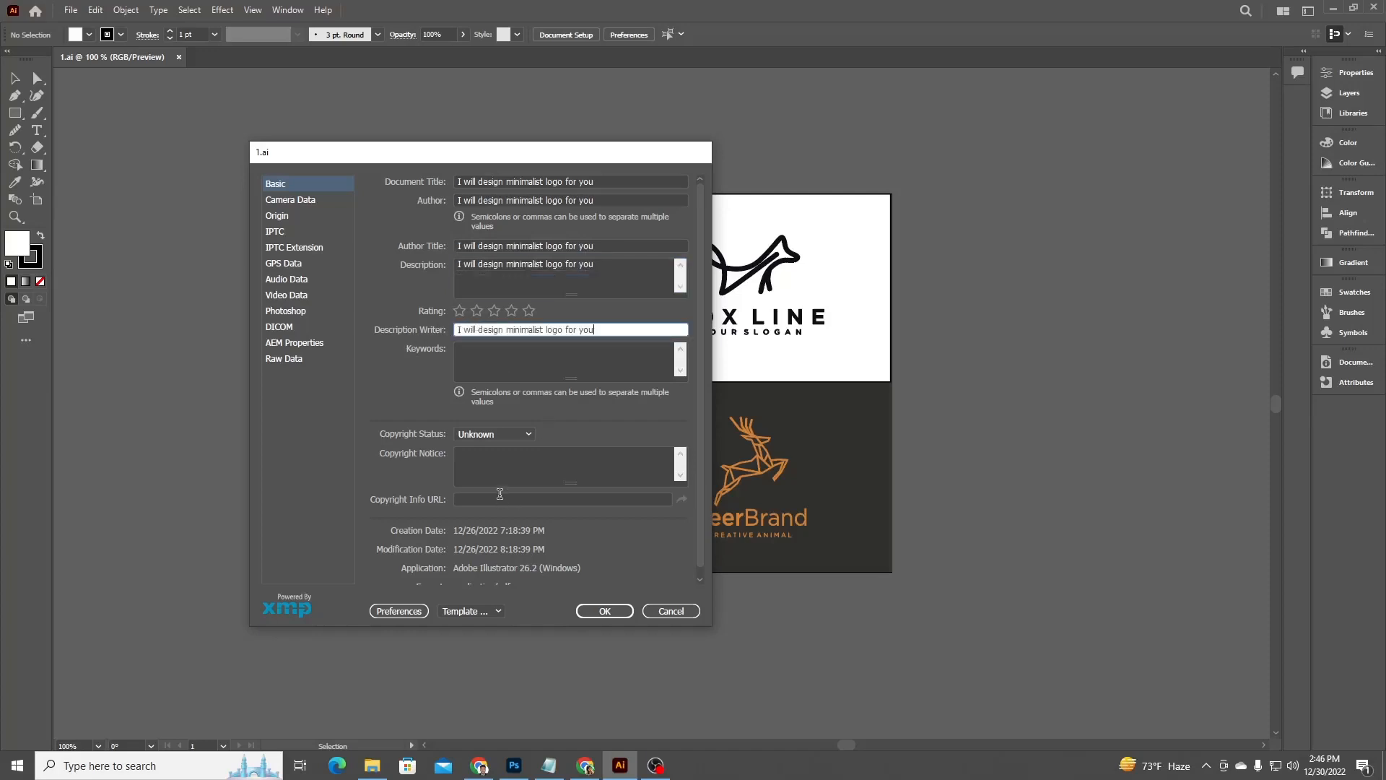
pyautogui.click(528, 467)
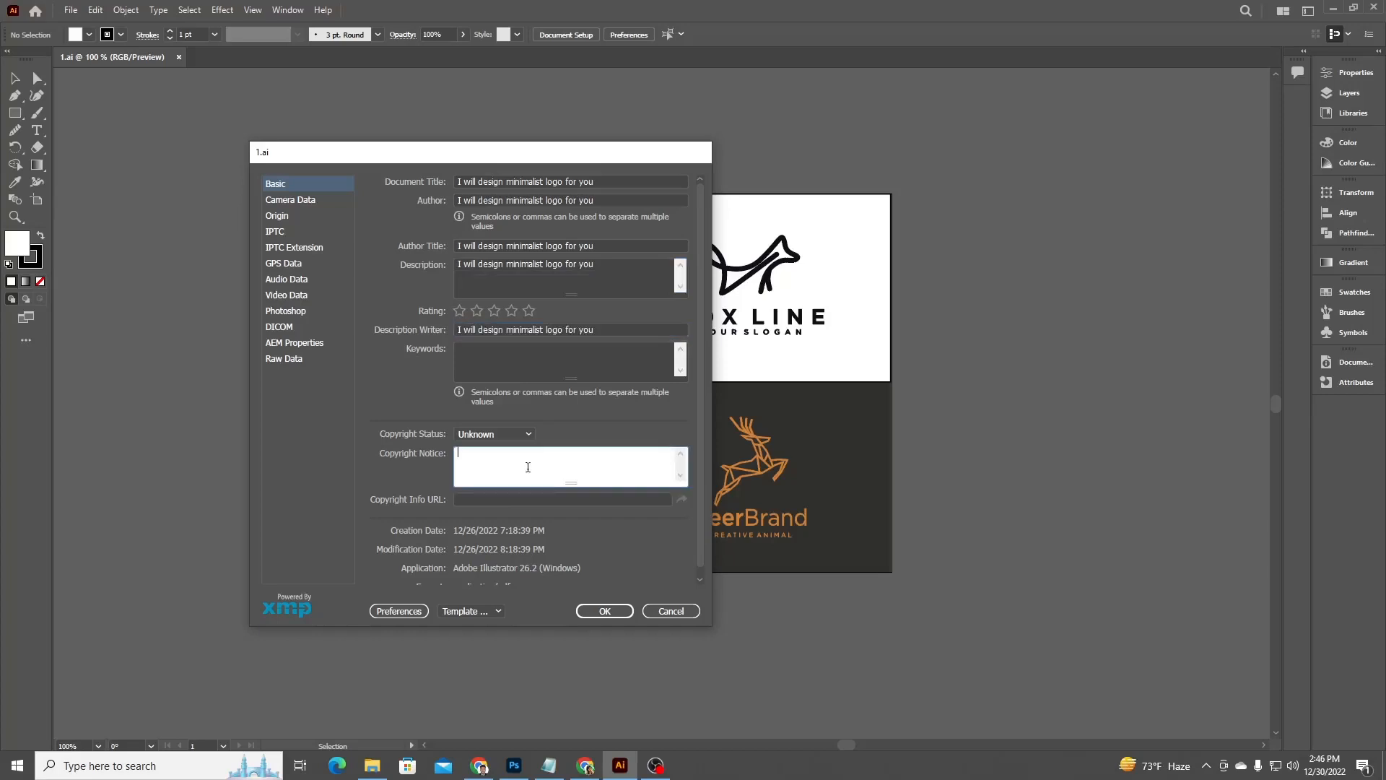
pyautogui.hotkey('ctrl', 'v')
pyautogui.click(519, 499)
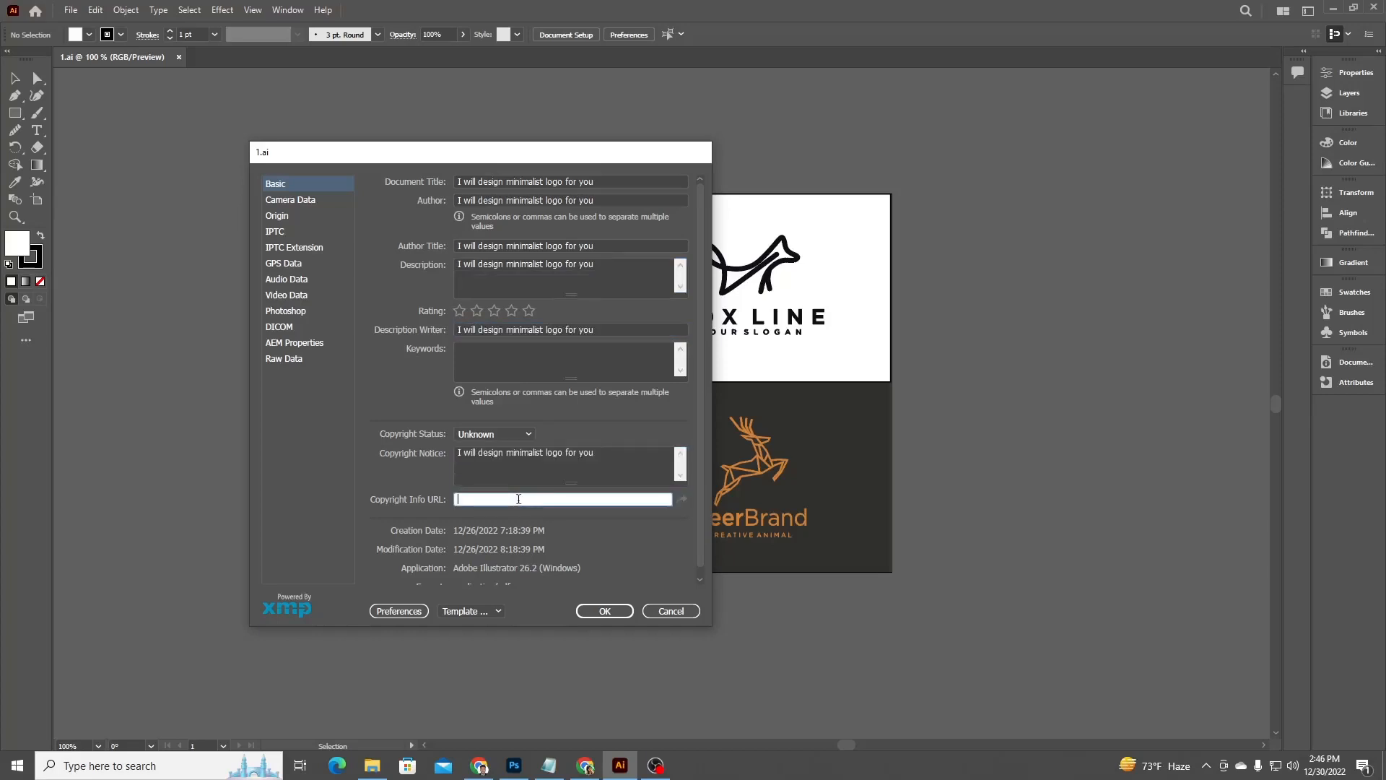
pyautogui.hotkey('ctrl', 'v')
pyautogui.scroll(-1, 577, 498)
pyautogui.scroll(1, 589, 513)
pyautogui.scroll(-1, 567, 544)
# Paste the title into every Origin field, from City, State/Province and Country through Headline, Instructions and Transmission Reference.
pyautogui.click(294, 200)
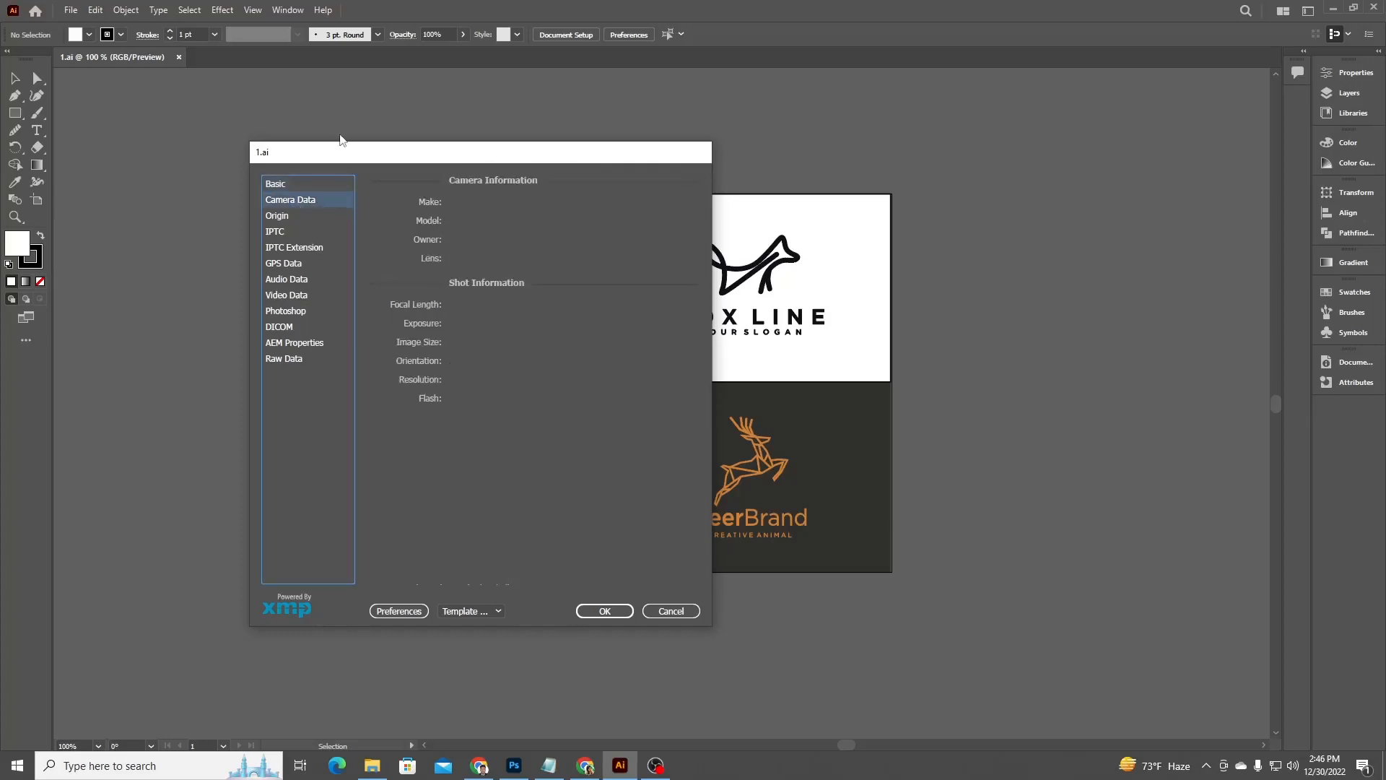
pyautogui.click(279, 218)
pyautogui.click(511, 200)
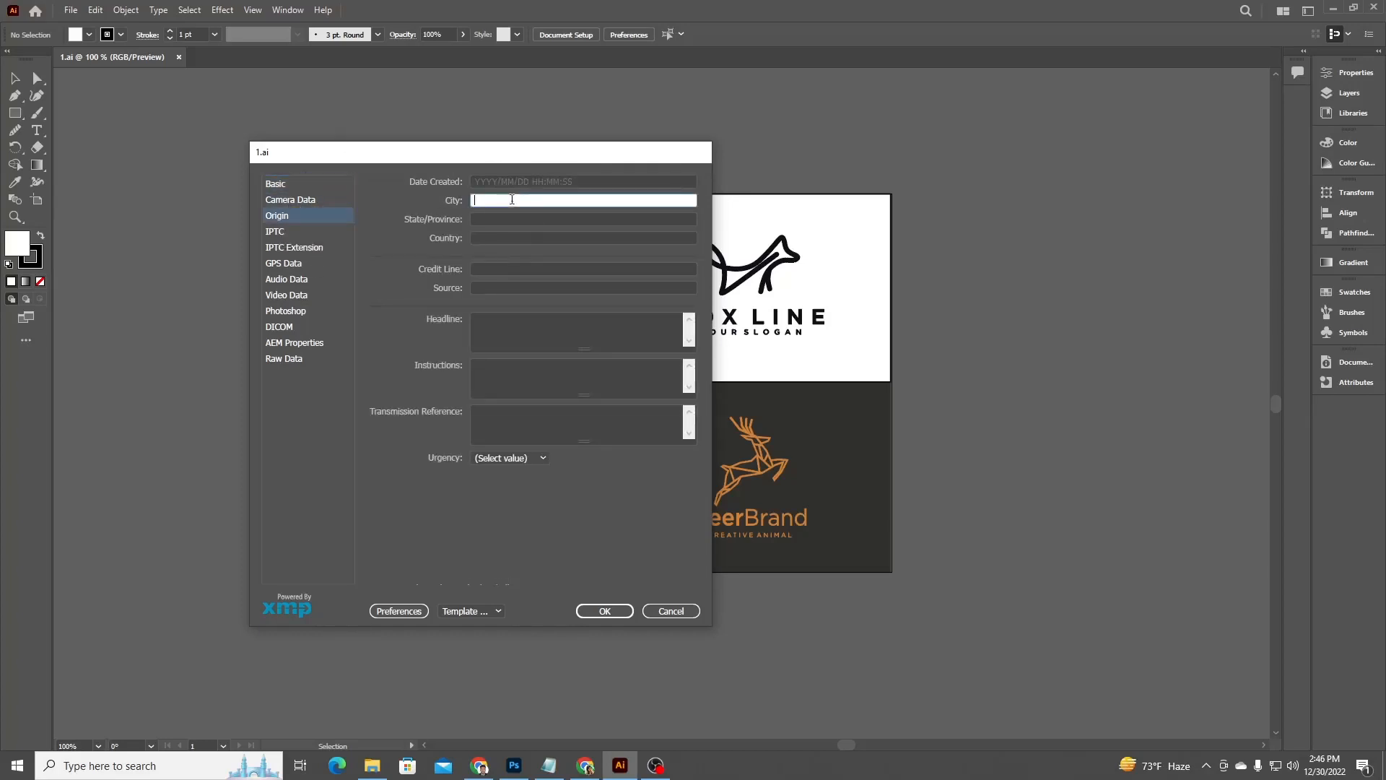
pyautogui.write('I will design minimalist logo for you')
pyautogui.click(509, 219)
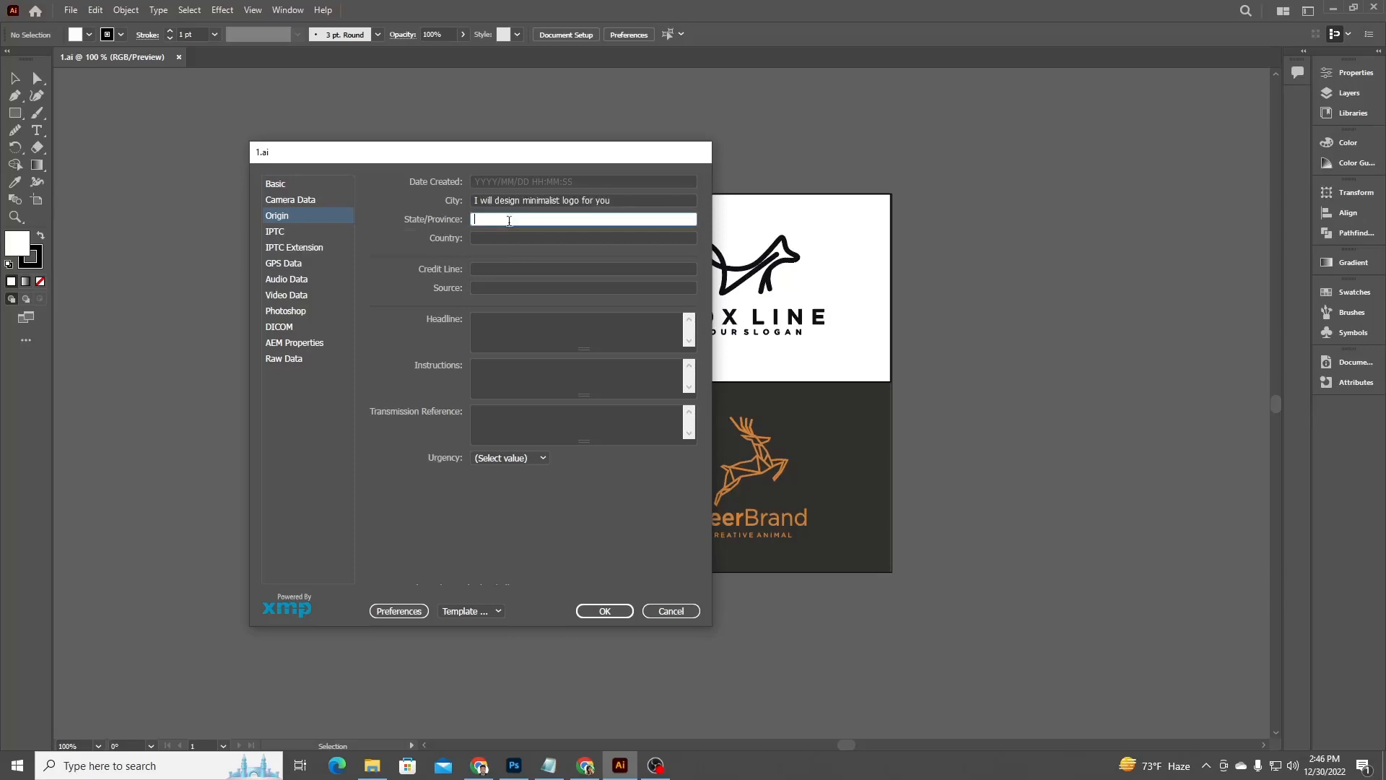
pyautogui.write('I will design minimalist logo for you')
pyautogui.click(511, 237)
pyautogui.write('I will design minimalist logo for you')
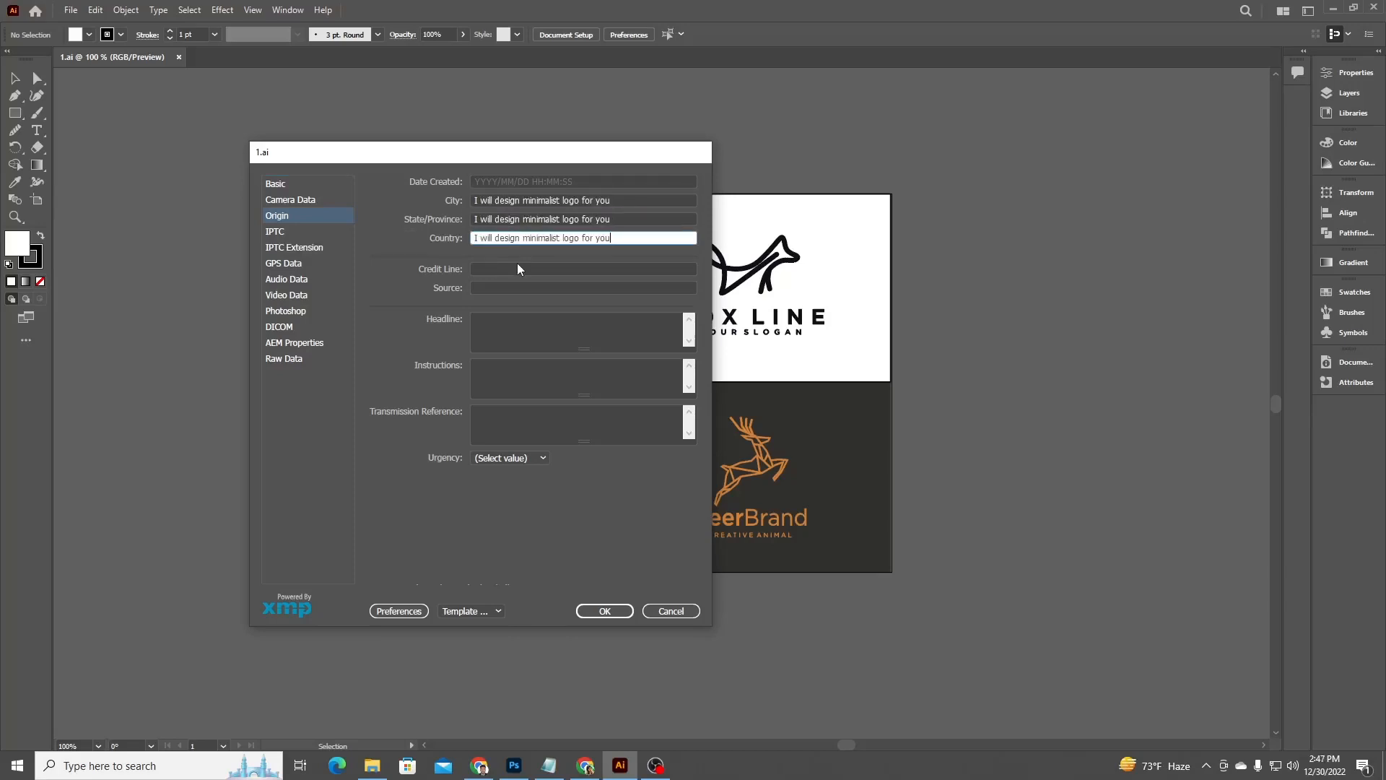
pyautogui.click(517, 265)
pyautogui.write('I will design minimalist logo for you')
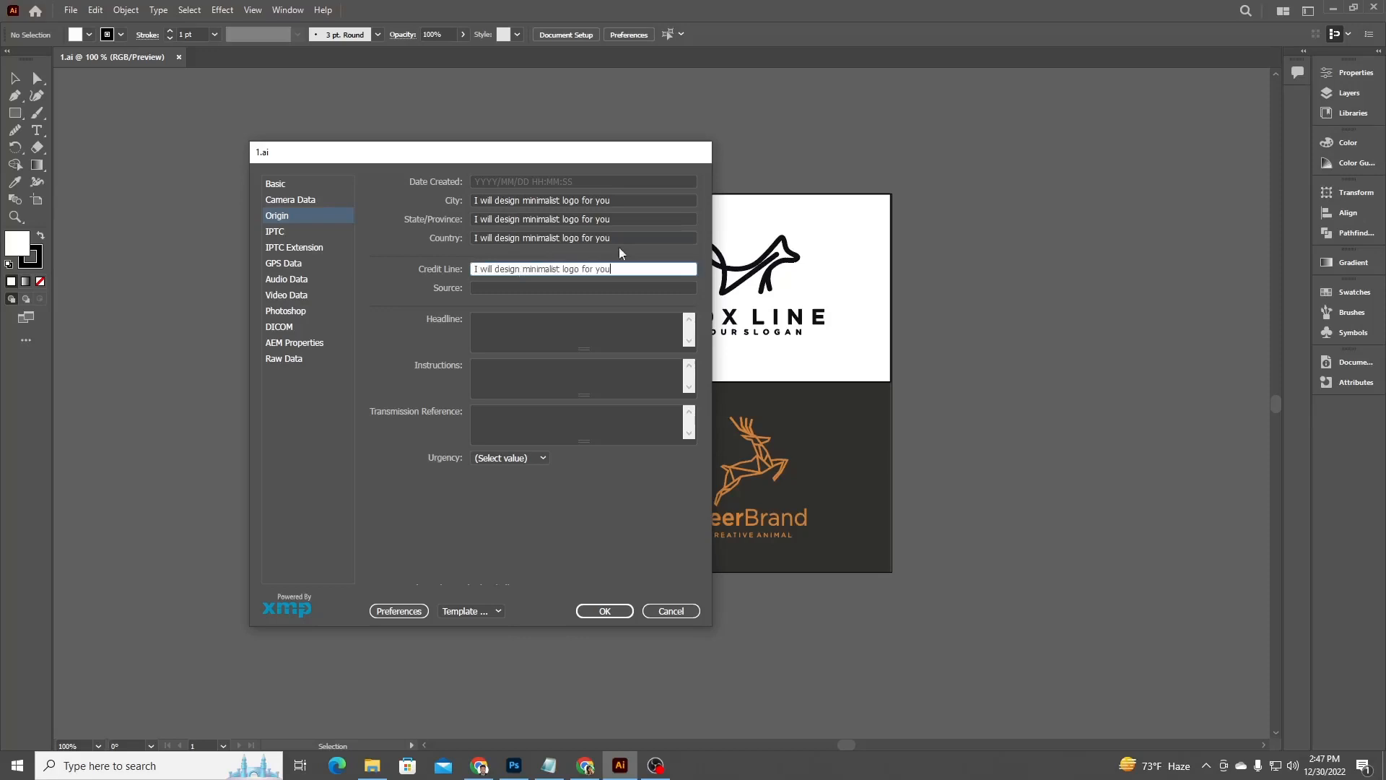
pyautogui.click(511, 289)
pyautogui.write('I will design minimalist logo for you')
pyautogui.click(510, 319)
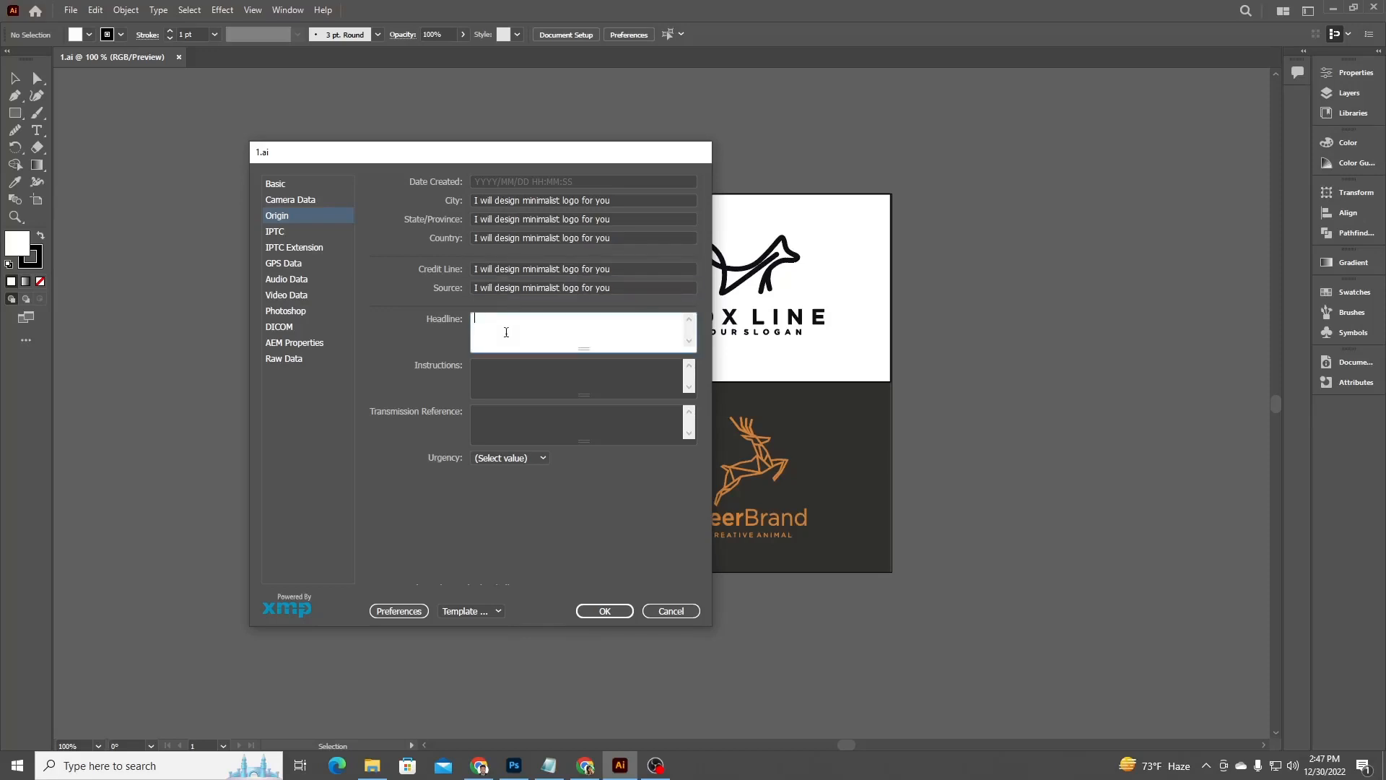
pyautogui.write('I will design minimalist logo for you')
pyautogui.click(510, 366)
pyautogui.write('I will design minimalist logo for you')
pyautogui.click(513, 413)
pyautogui.write('I will design minimalist logo for you')
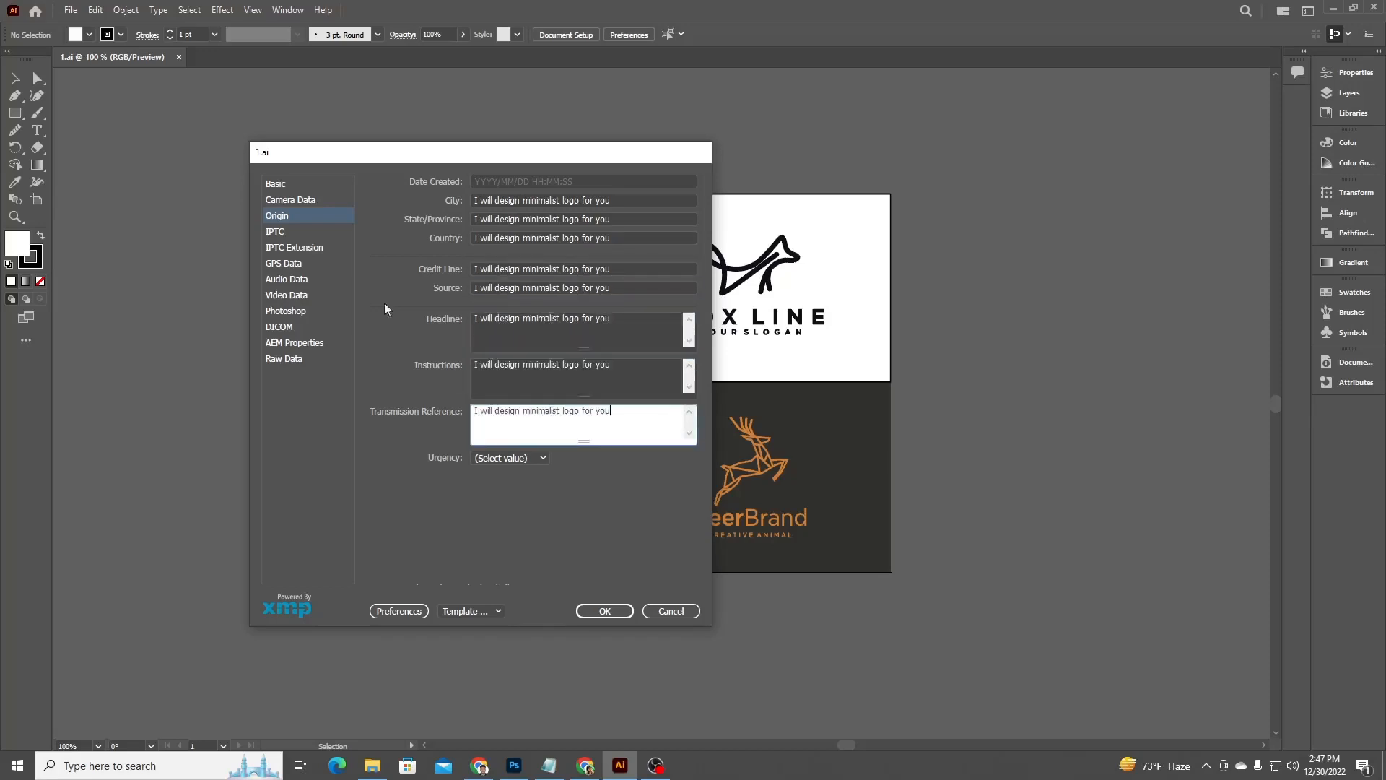
# Return to the Basic metadata and give 1.ai a five-star rating.
pyautogui.click(283, 247)
pyautogui.click(295, 295)
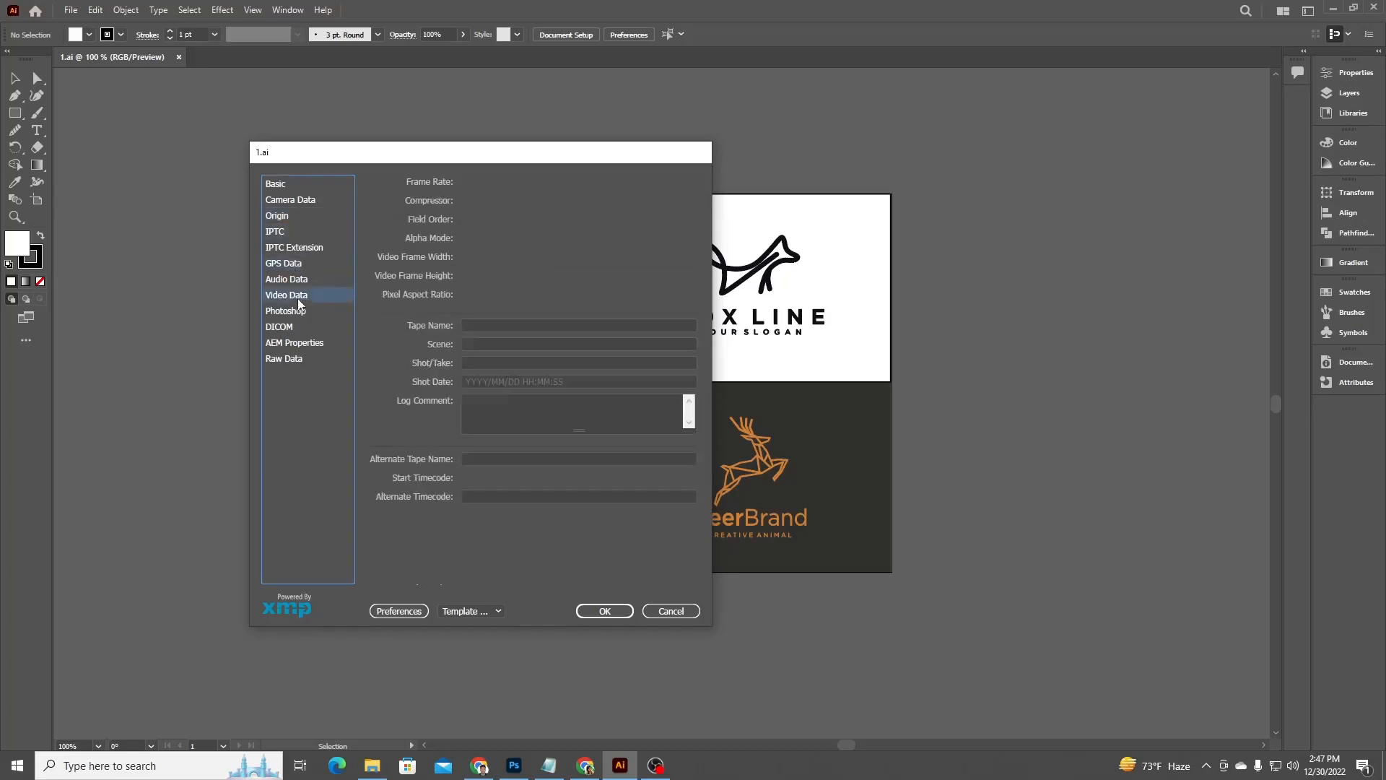
pyautogui.click(299, 314)
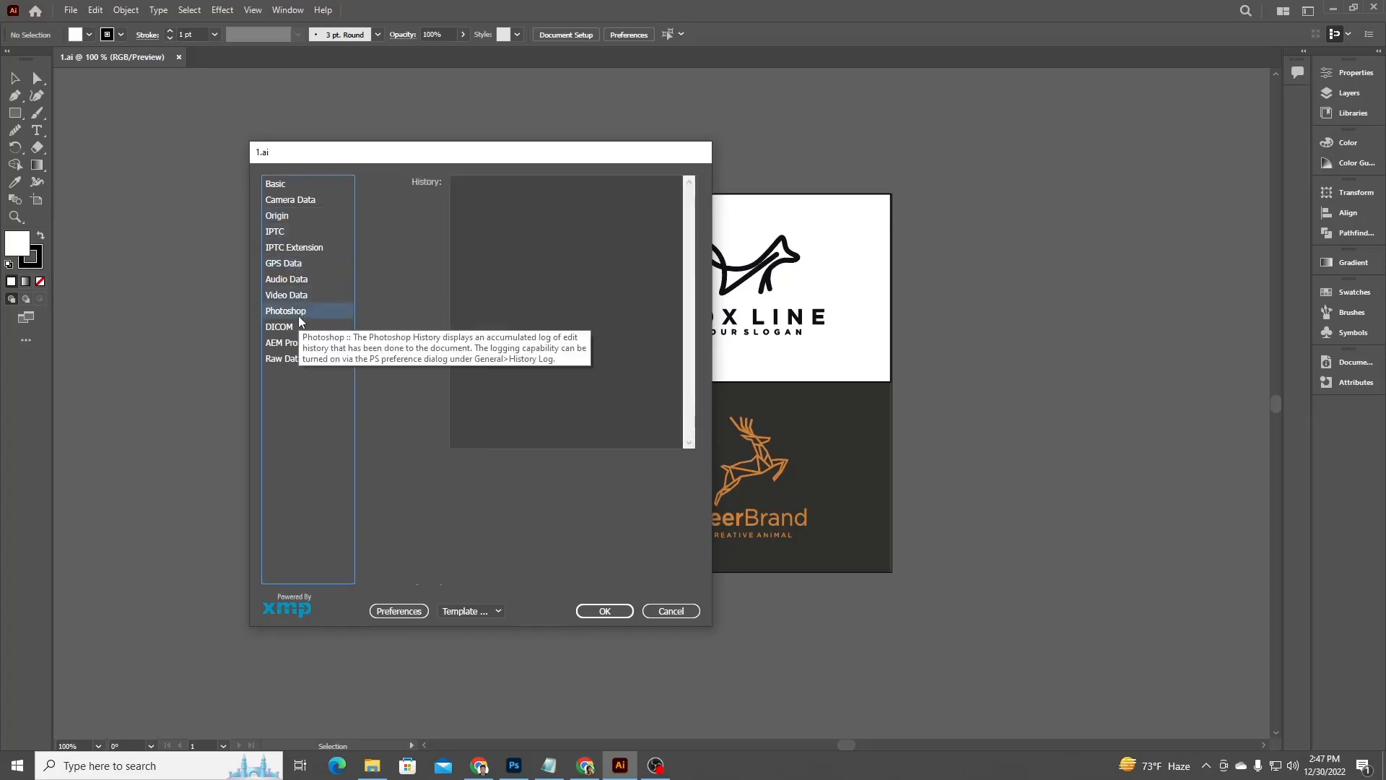
pyautogui.click(283, 186)
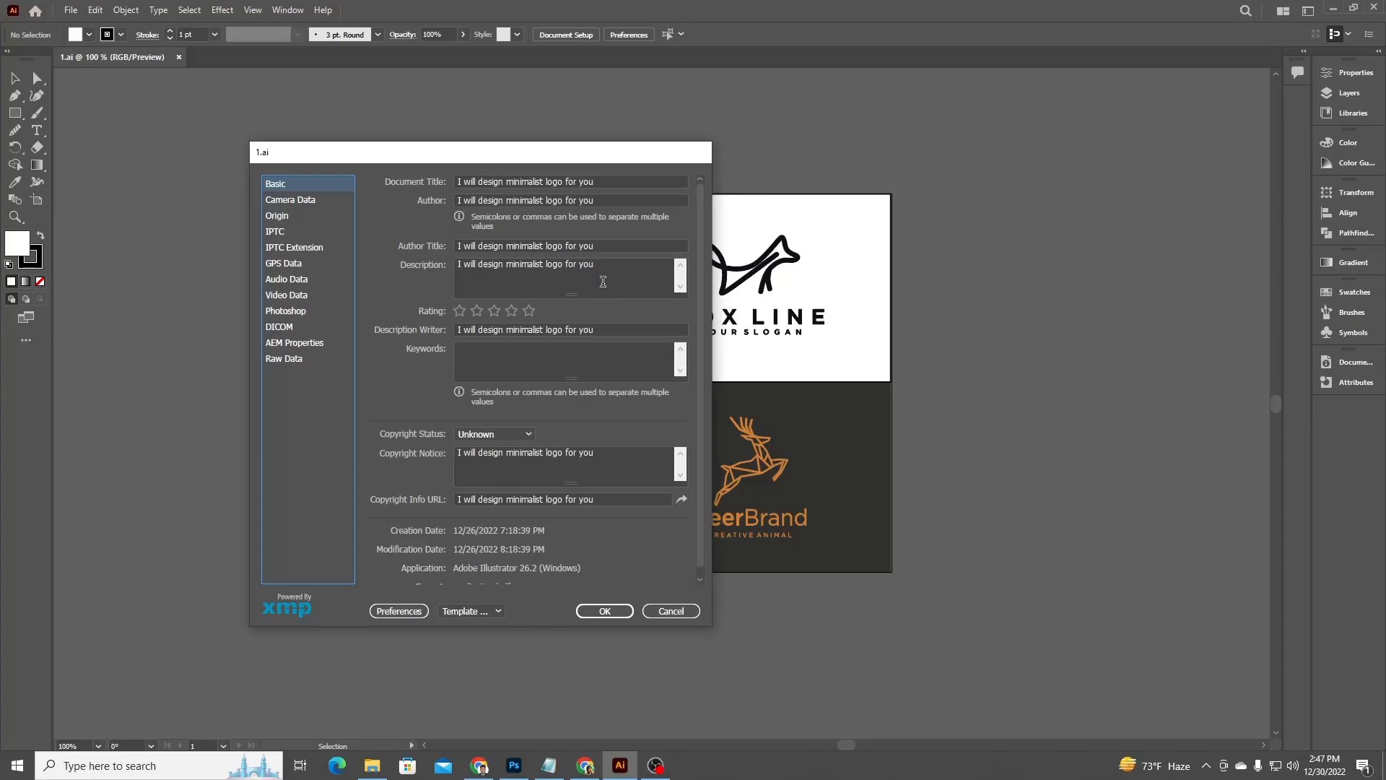
pyautogui.click(532, 310)
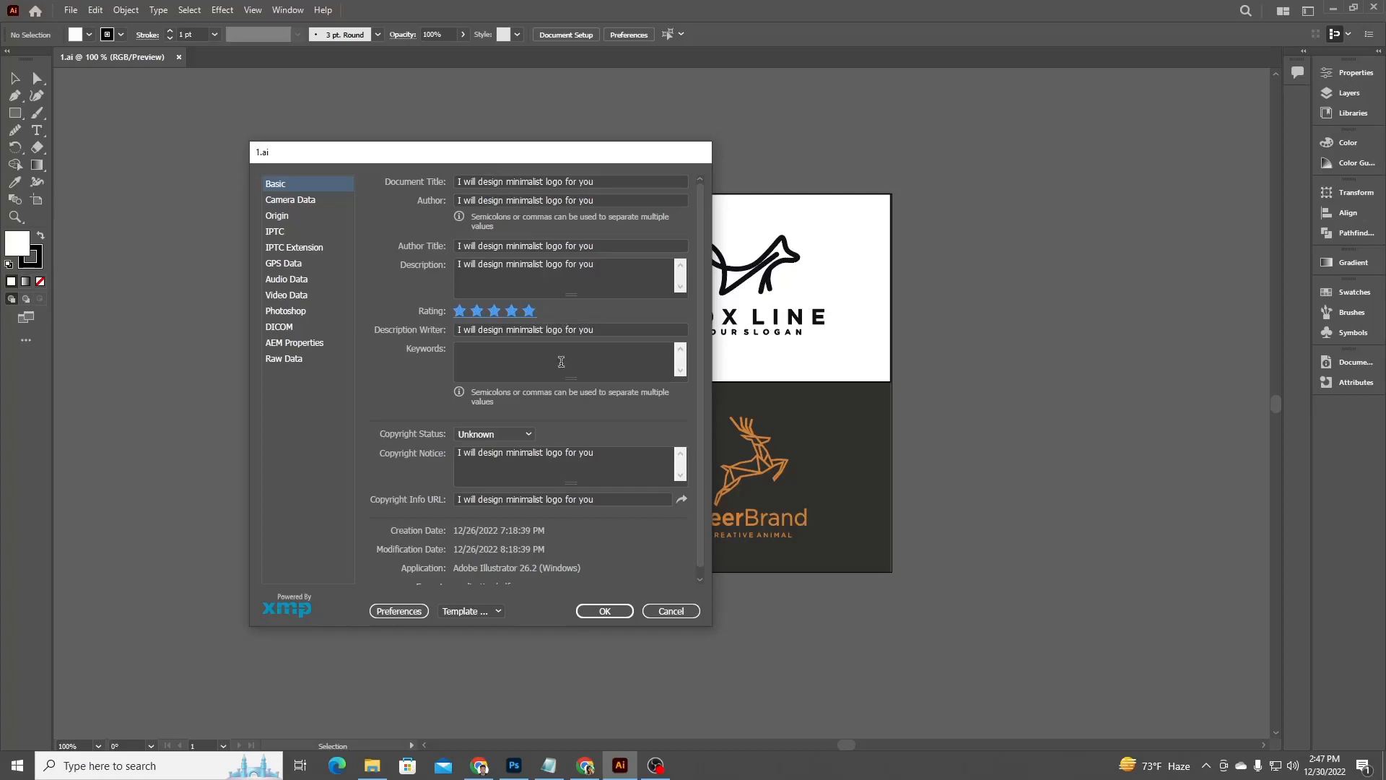
pyautogui.click(558, 363)
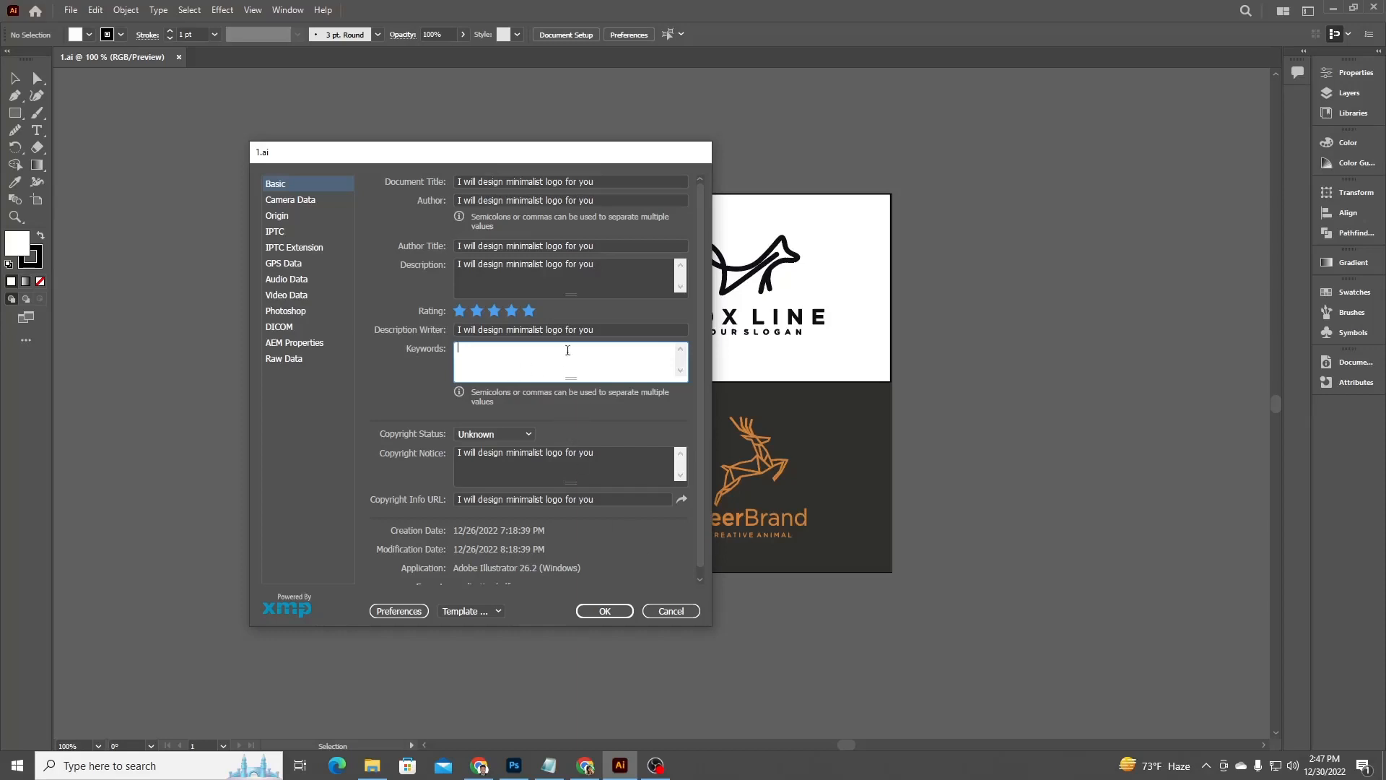
pyautogui.write('logo')
pyautogui.press('BackSpace')
pyautogui.press('BackSpace')
pyautogui.press('BackSpace')
pyautogui.press('BackSpace')
# Copy the whole keyword list from Notepad, paste it into 1.ai's Keywords field and confirm the File Info.
pyautogui.click(549, 765)
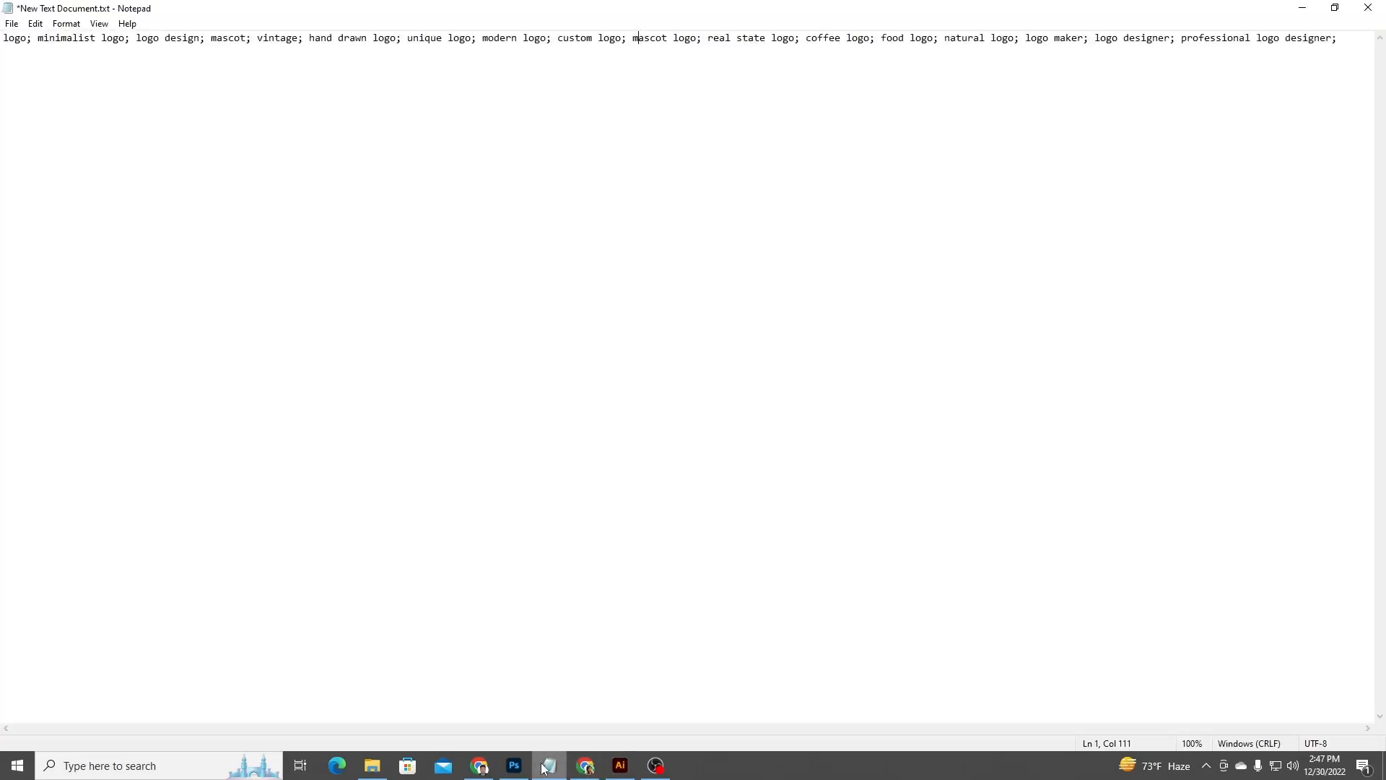
pyautogui.click(254, 165)
pyautogui.hotkey('ctrl', 'a')
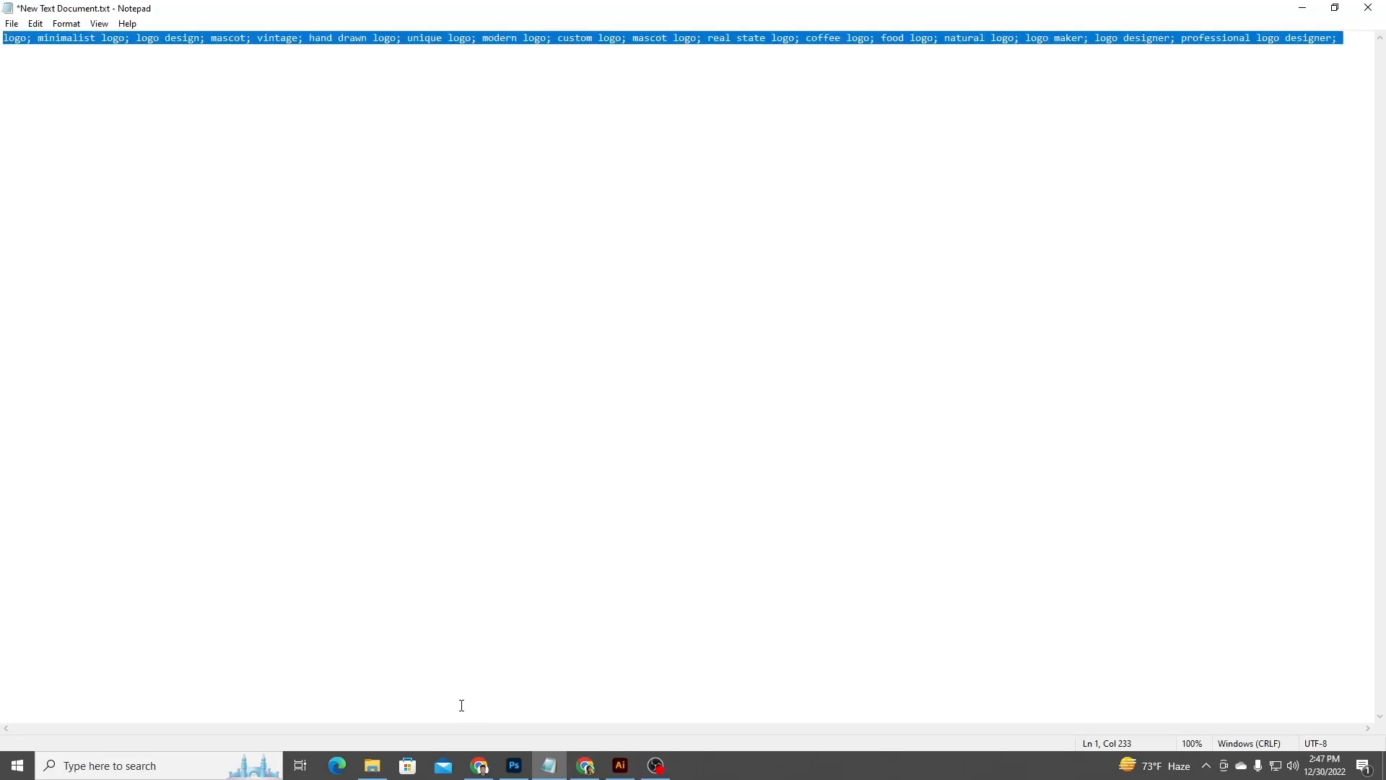
pyautogui.click(620, 765)
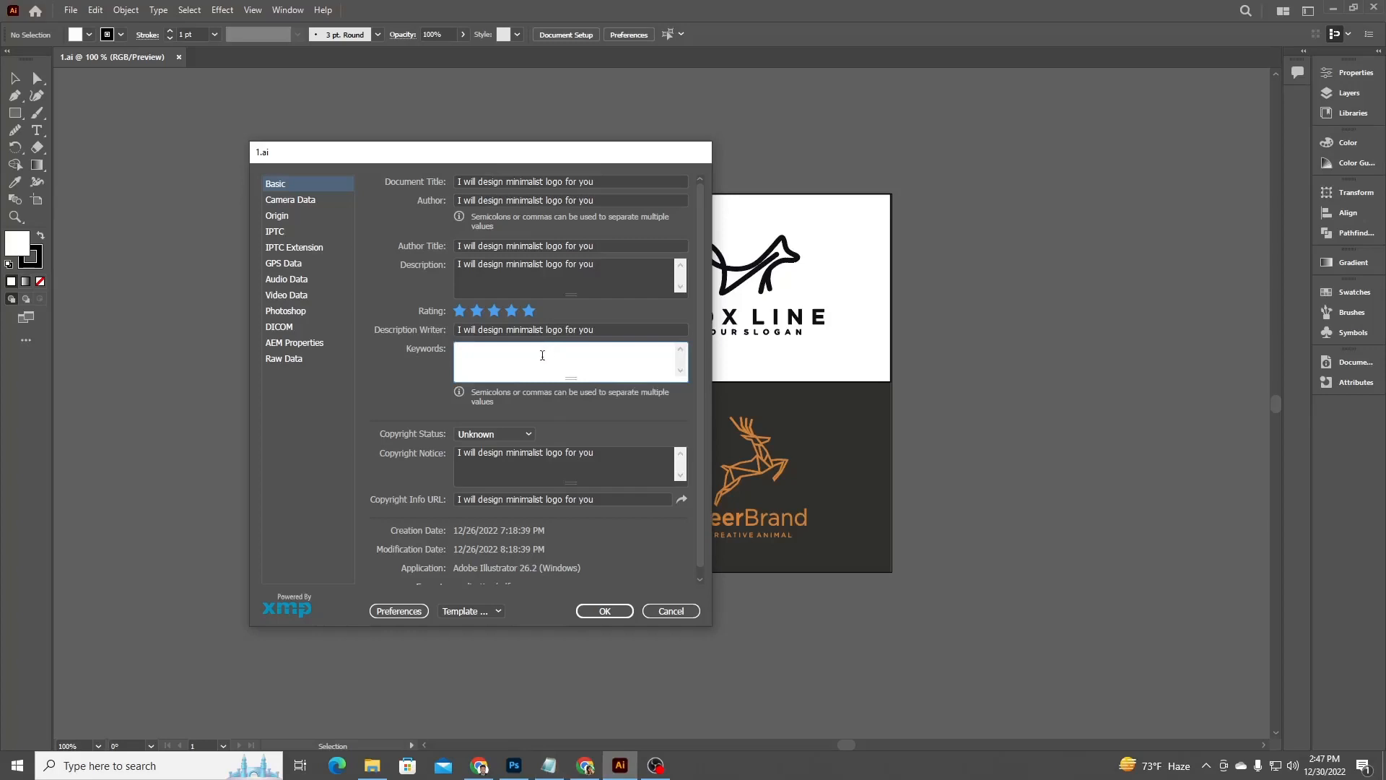
pyautogui.hotkey('ctrl', 'v')
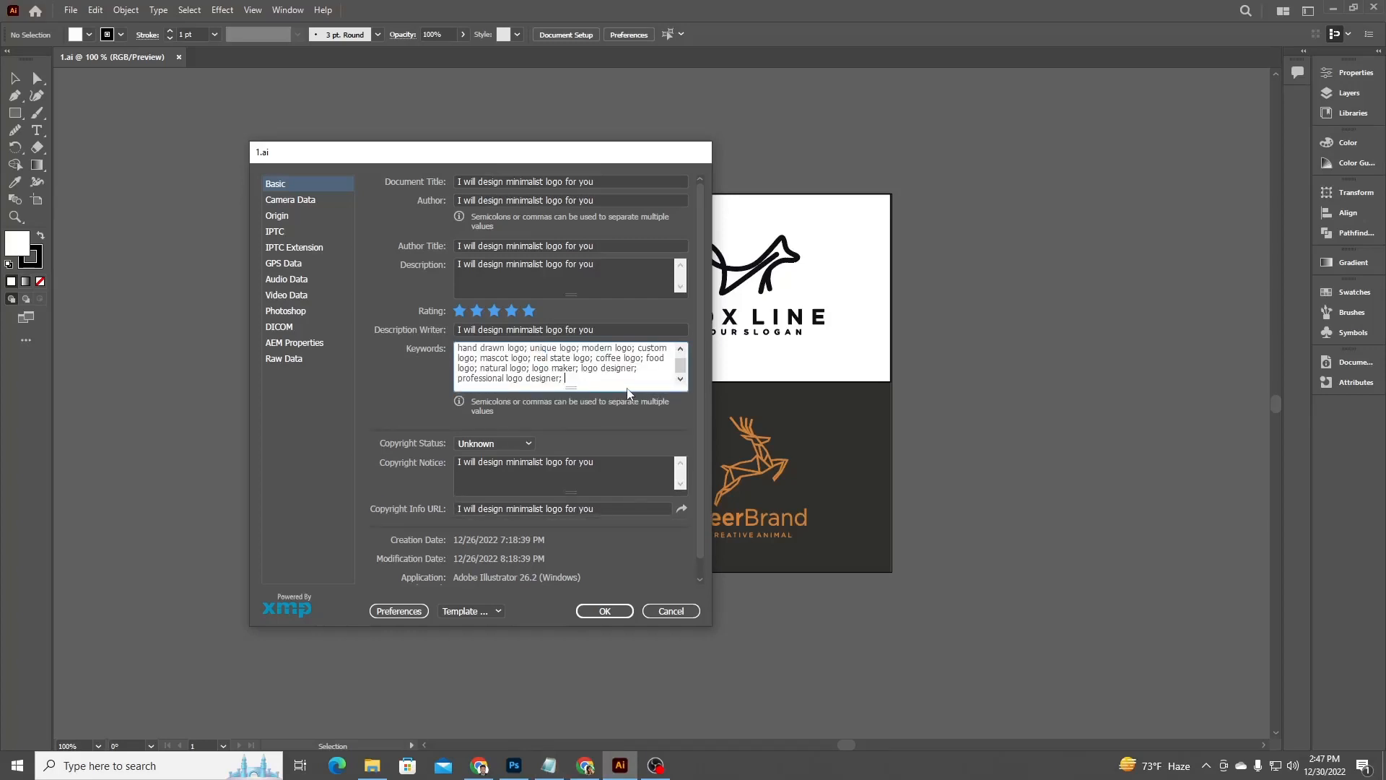
pyautogui.scroll(-1, 622, 390)
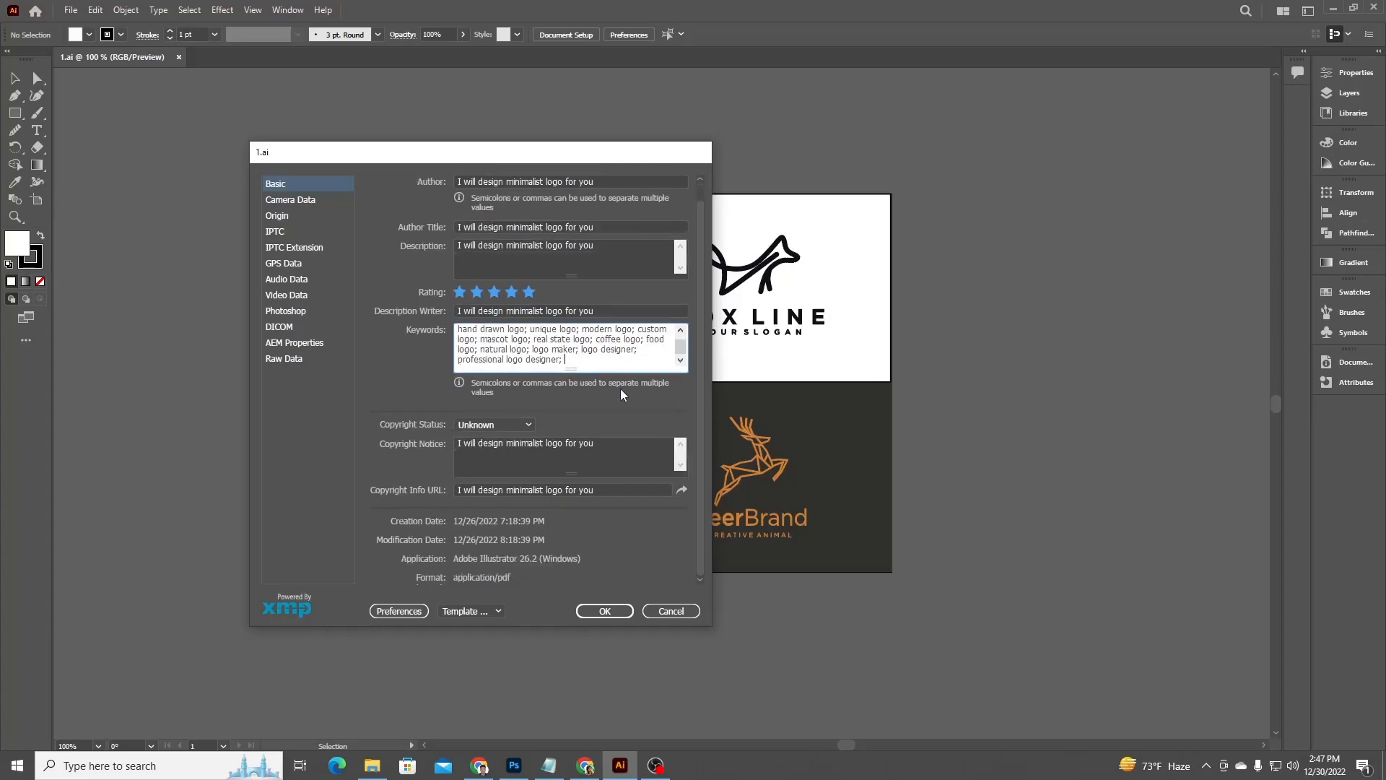
pyautogui.click(589, 613)
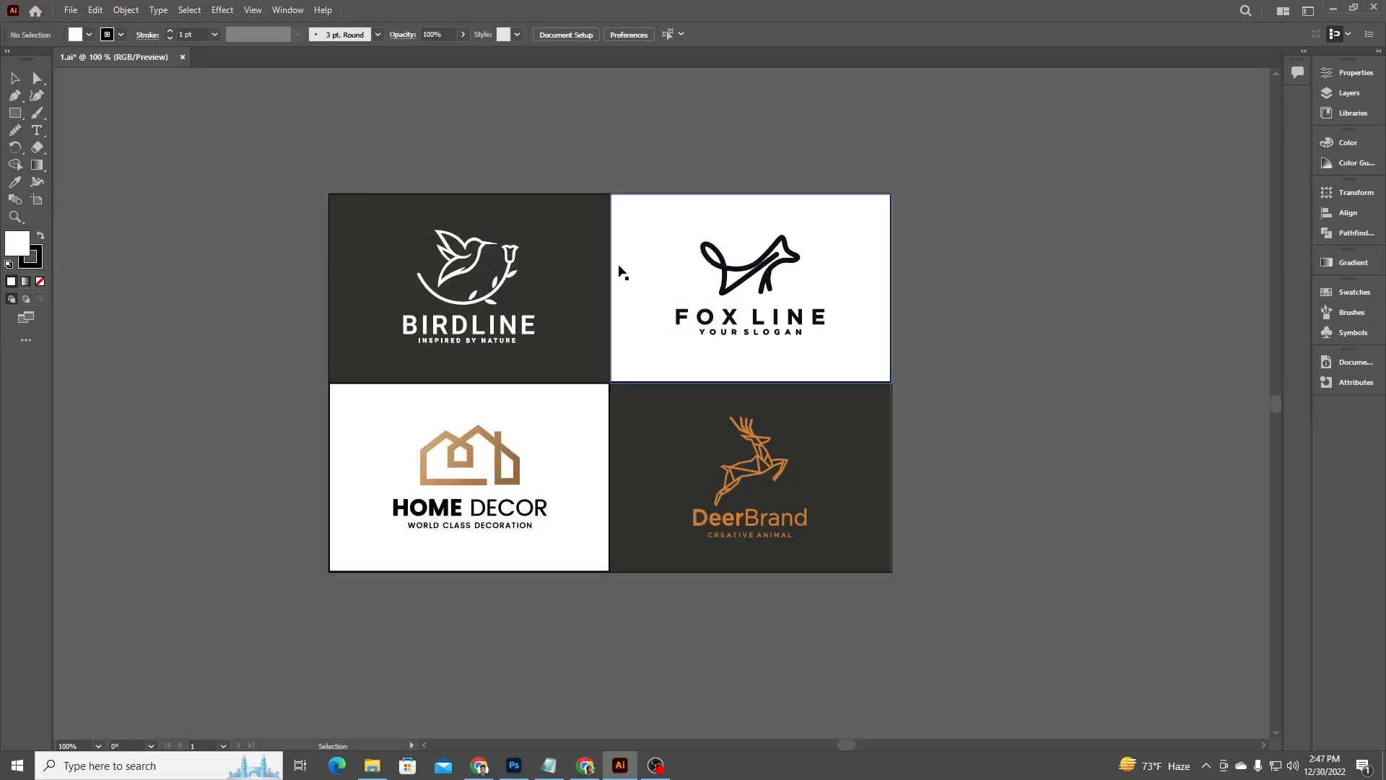
# Open the Details properties of logo design.jpg in the logo folder and review its metadata before closing.
pyautogui.click(376, 765)
pyautogui.click(572, 128)
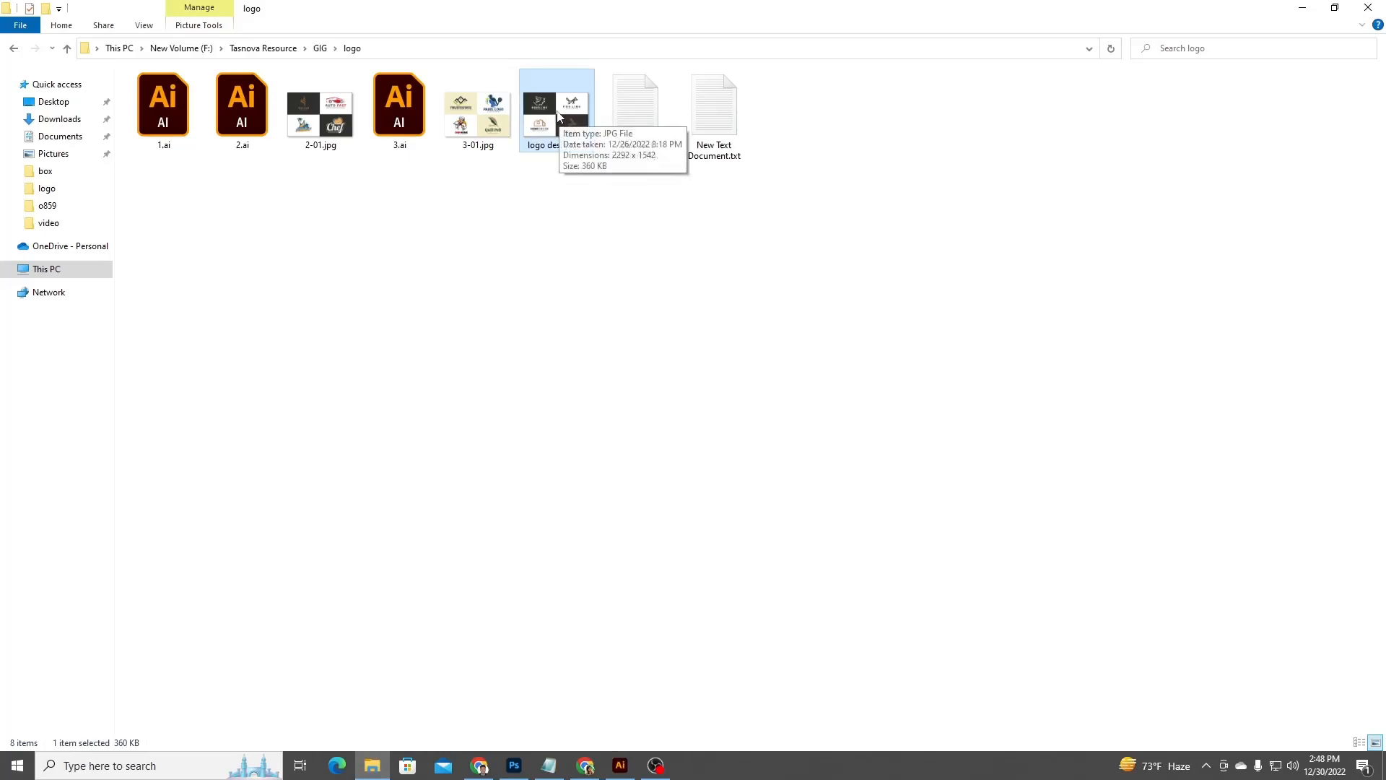
pyautogui.rightClick(551, 109)
pyautogui.click(680, 562)
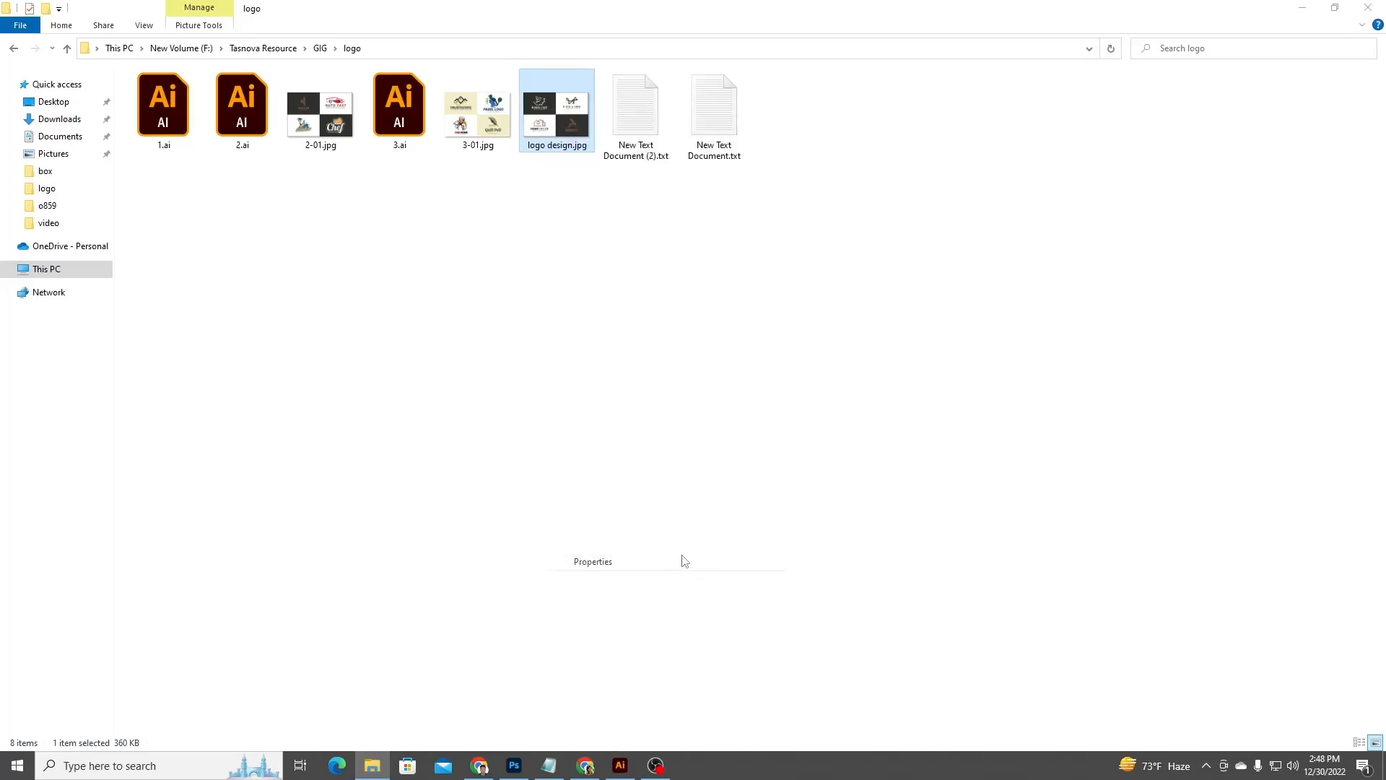
pyautogui.click(647, 143)
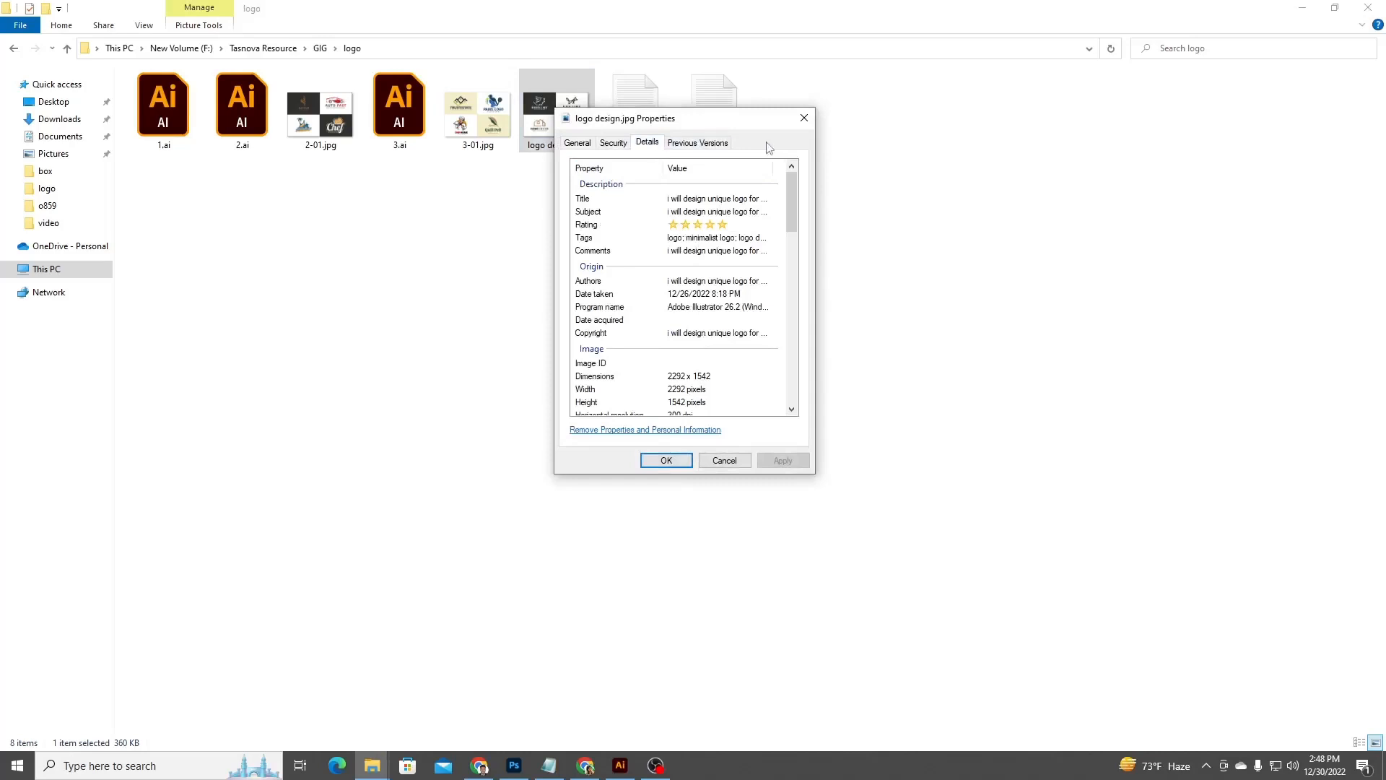
pyautogui.scroll(-12, 709, 275)
pyautogui.scroll(-6, 709, 275)
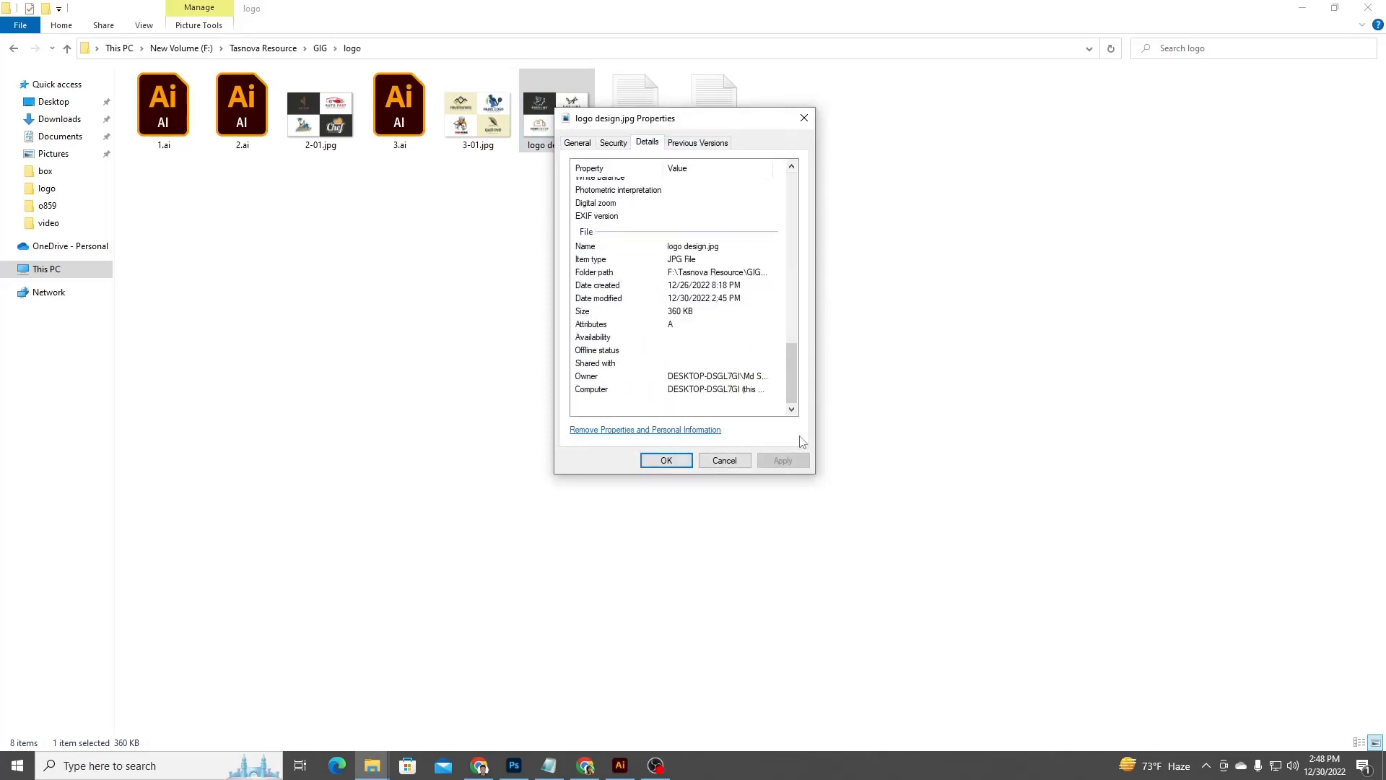
pyautogui.click(732, 465)
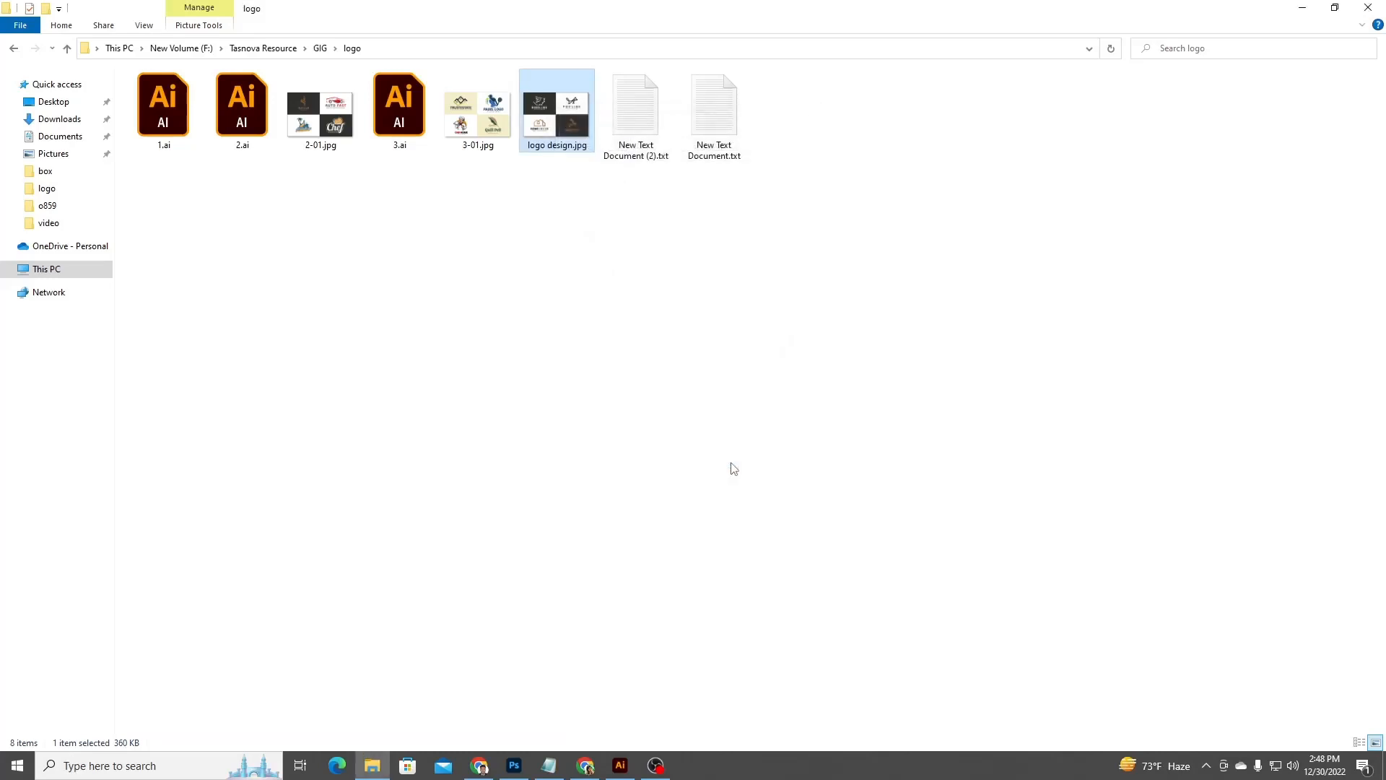